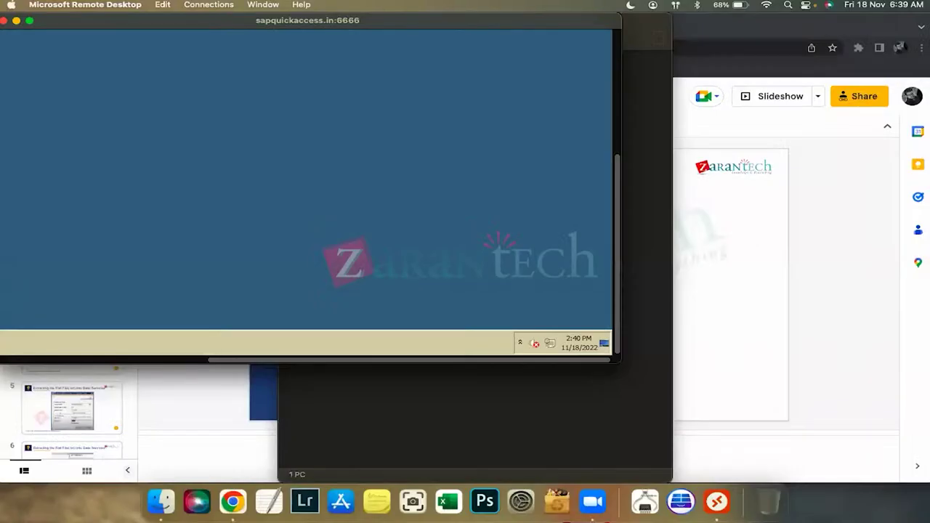
# Move a window aside and bring the sapquickaccess.in:6666 remote desktop session to the front
pyautogui.moveTo(620, 363); pyautogui.dragTo(929, 474)
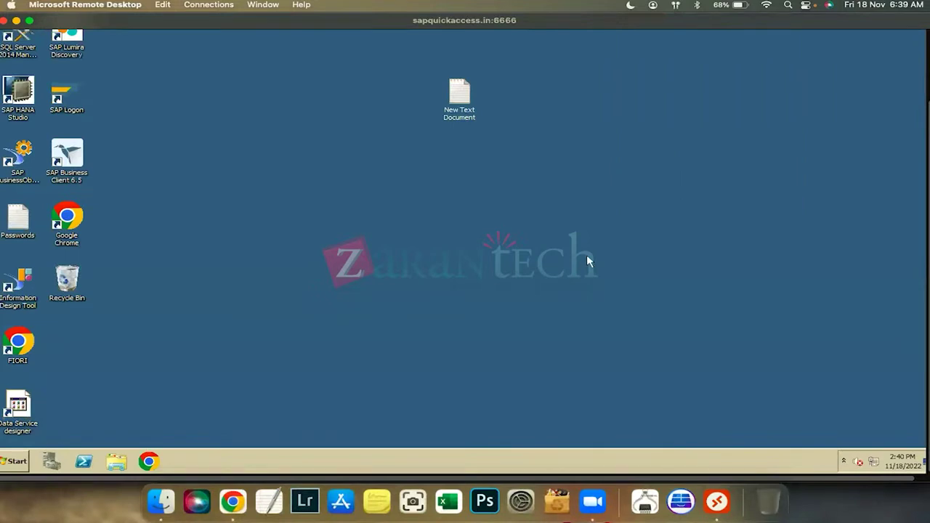
pyautogui.click(588, 500)
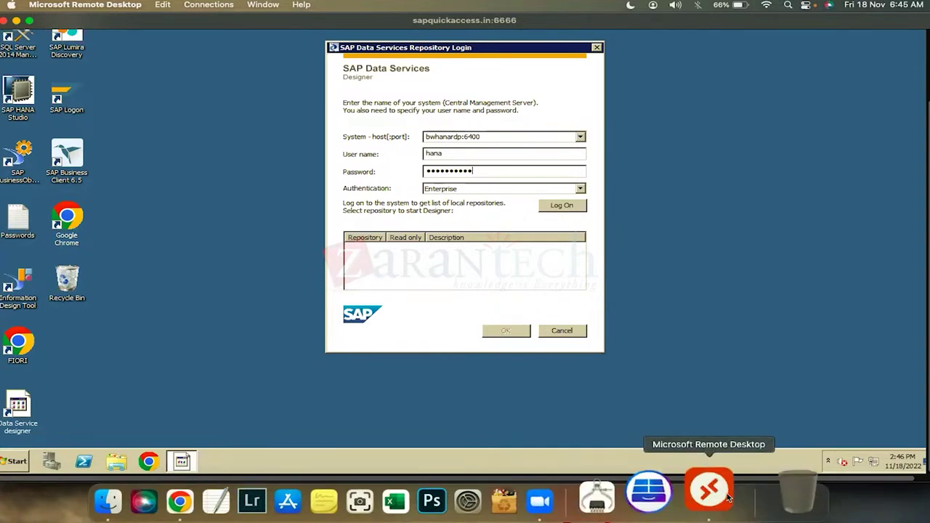
# Check the Designer credentials in the Passwords notes, hide Notepad, and log on to the Central Management Server
pyautogui.doubleClick(27, 220)
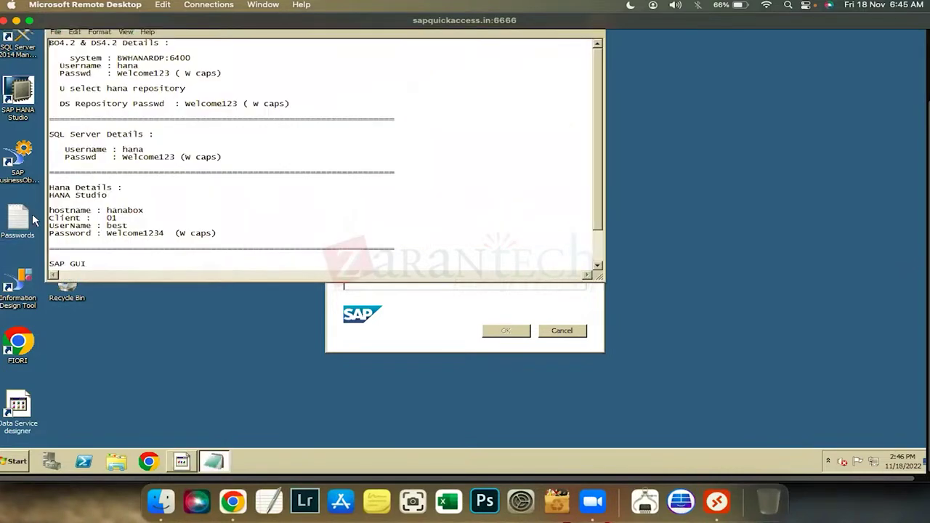
pyautogui.click(170, 73)
pyautogui.click(451, 327)
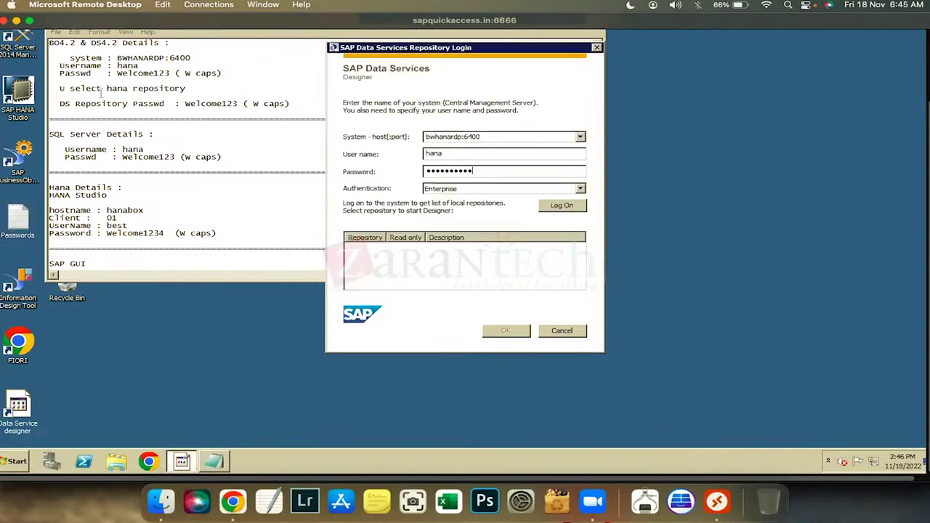
pyautogui.click(183, 462)
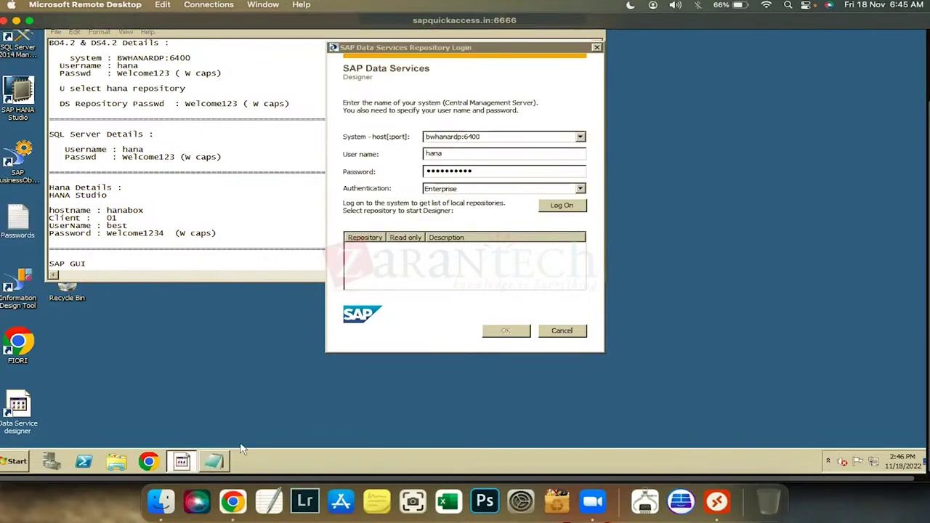
pyautogui.click(214, 461)
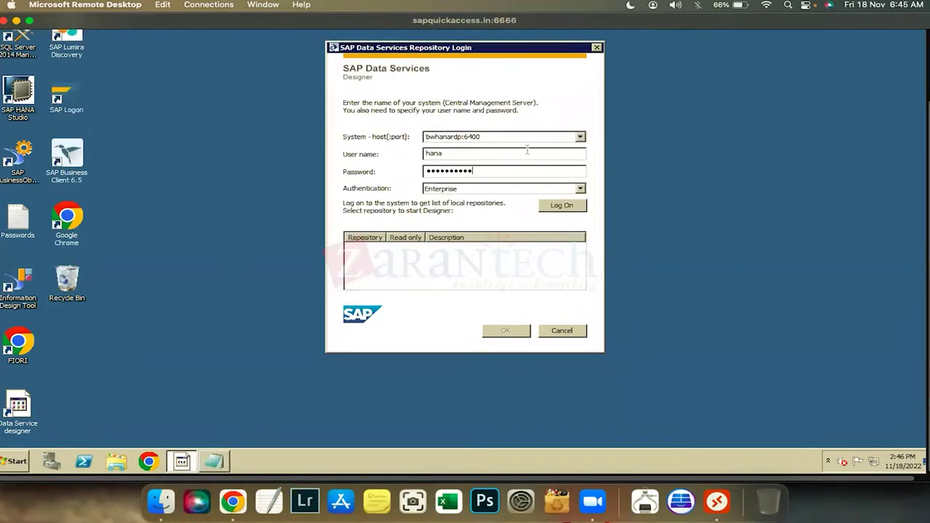
pyautogui.click(572, 207)
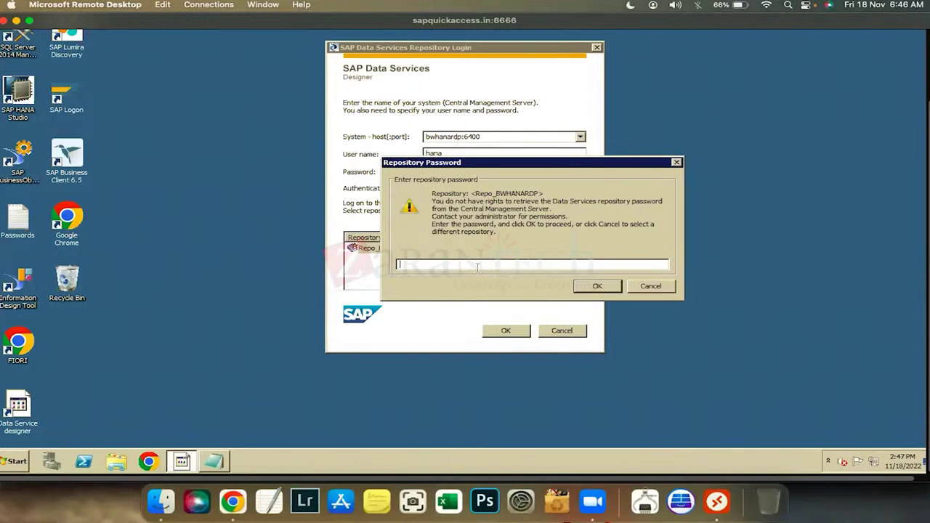
# Enter the Repo_BWHANARDP repository password and let the Designer load
pyautogui.write('*********')
pyautogui.press('Return')
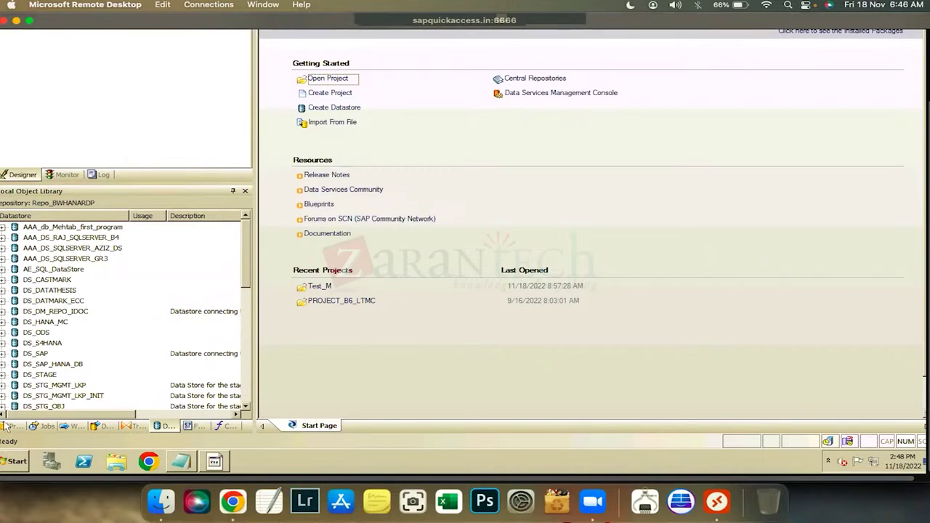
# Create a new user-named _Training project and drag it into the Project Area
pyautogui.click(8, 426)
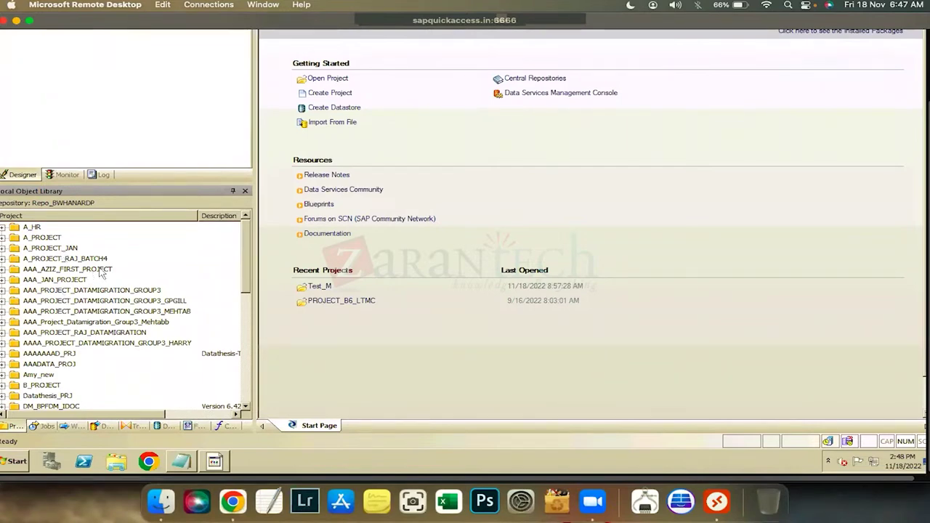
pyautogui.moveTo(9, 65)
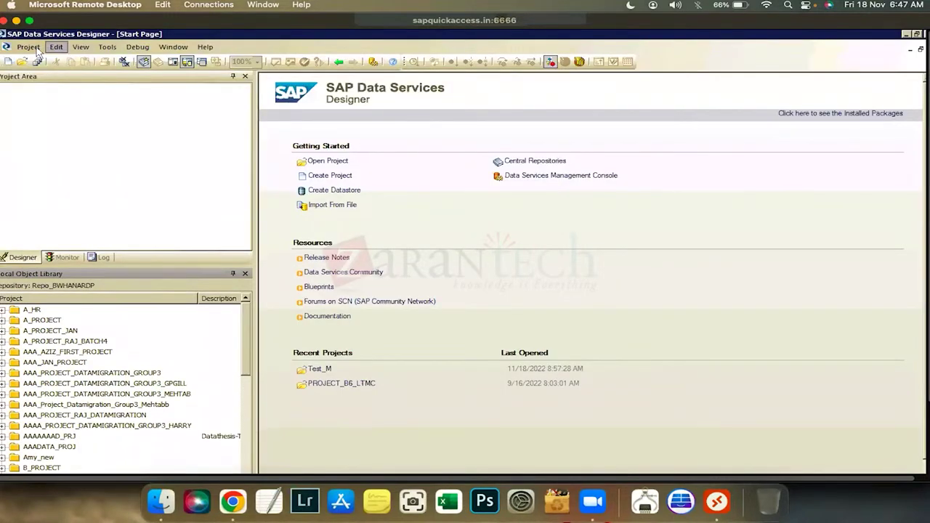
pyautogui.click(29, 47)
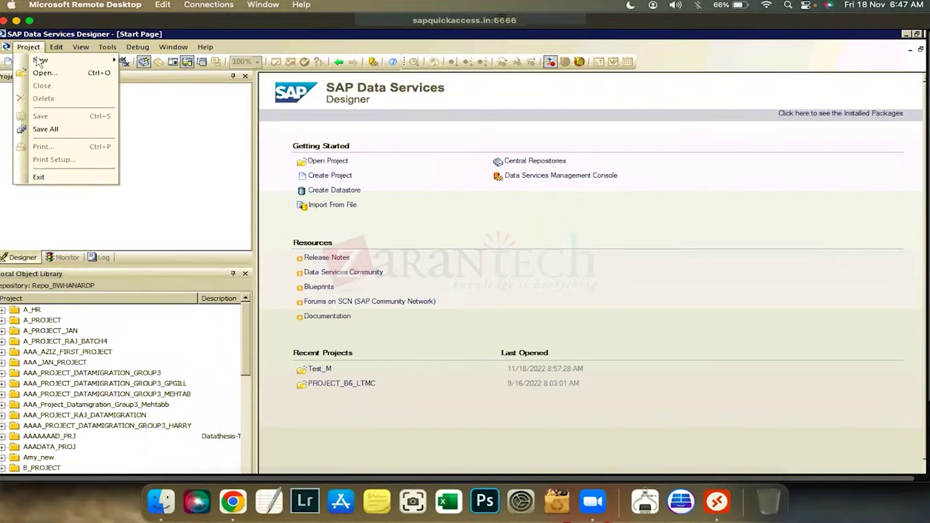
pyautogui.moveTo(107, 47)
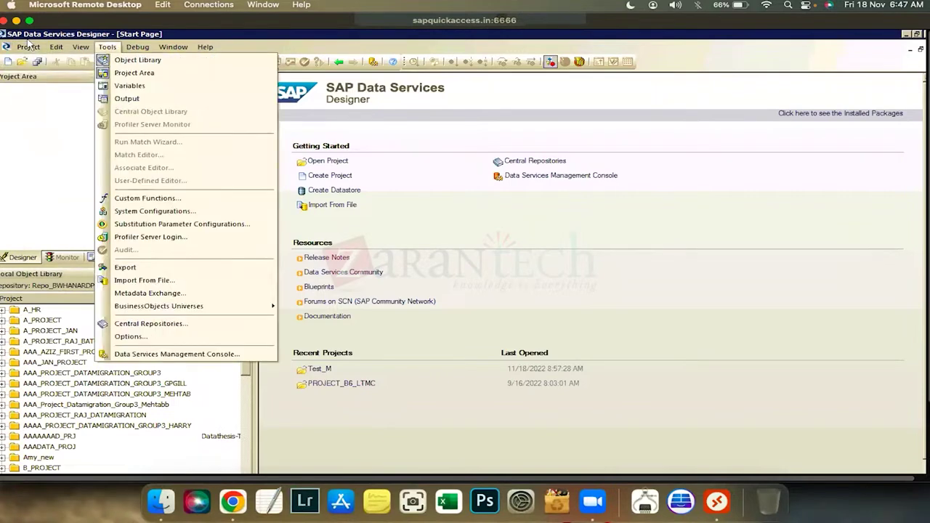
pyautogui.press('Left')
pyautogui.press('Left')
pyautogui.press('Left')
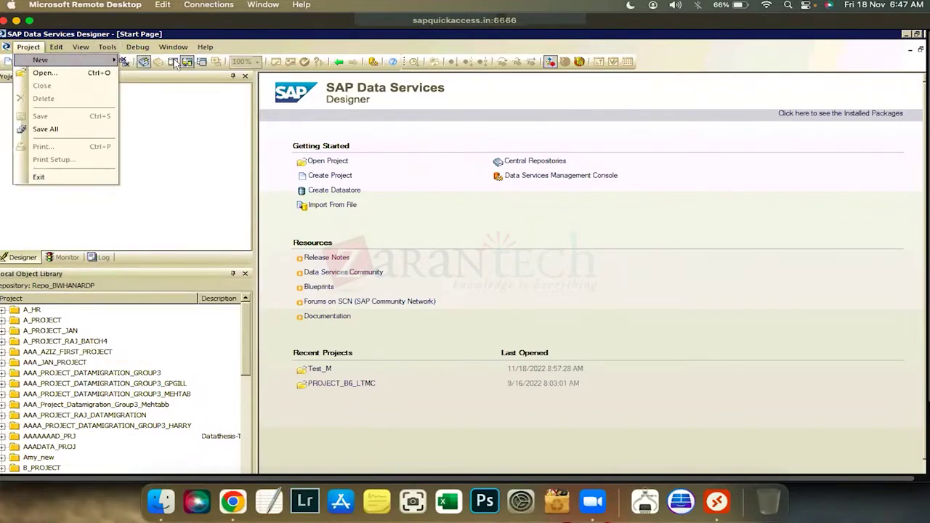
pyautogui.press('Right')
pyautogui.press('Return')
pyautogui.write('Mo')
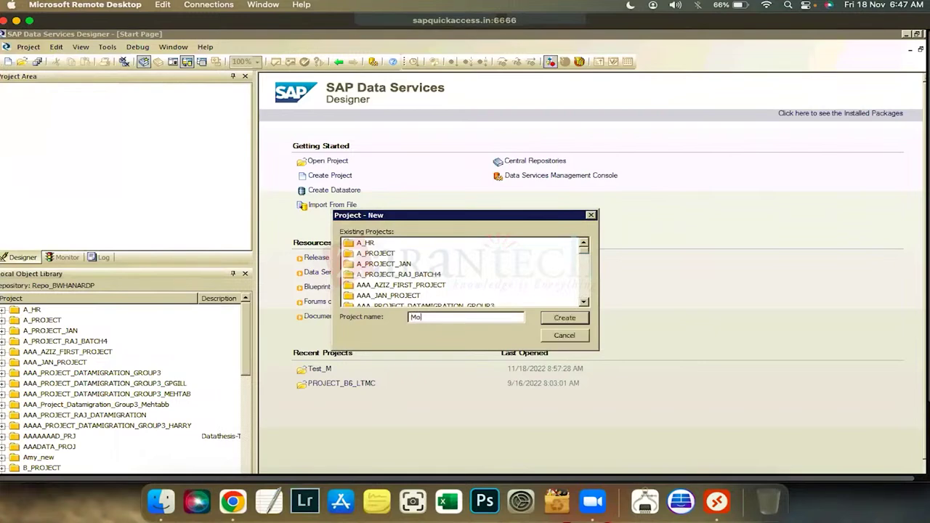
pyautogui.write('esh')
pyautogui.press('BackSpace')
pyautogui.press('BackSpace')
pyautogui.press('BackSpace')
pyautogui.write('nesh_Training')
pyautogui.press('Return')
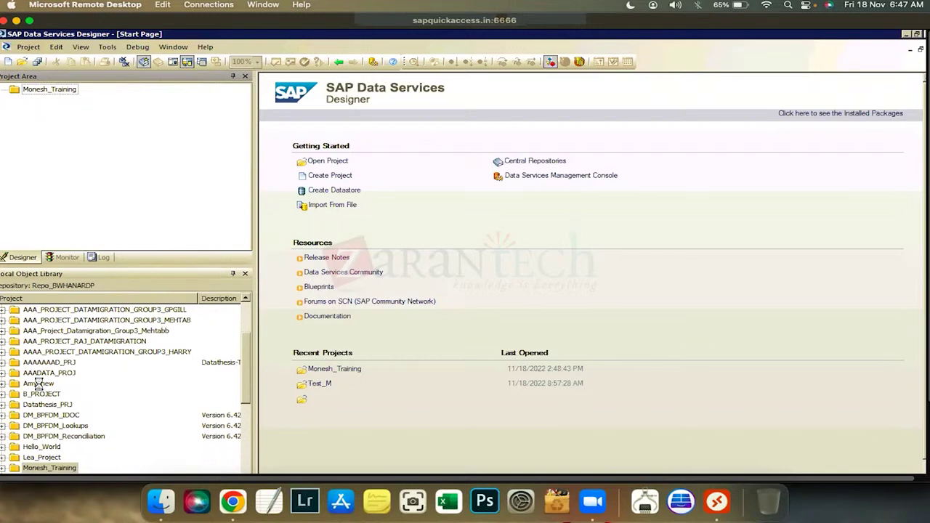
pyautogui.moveTo(38, 384); pyautogui.dragTo(40, 118)
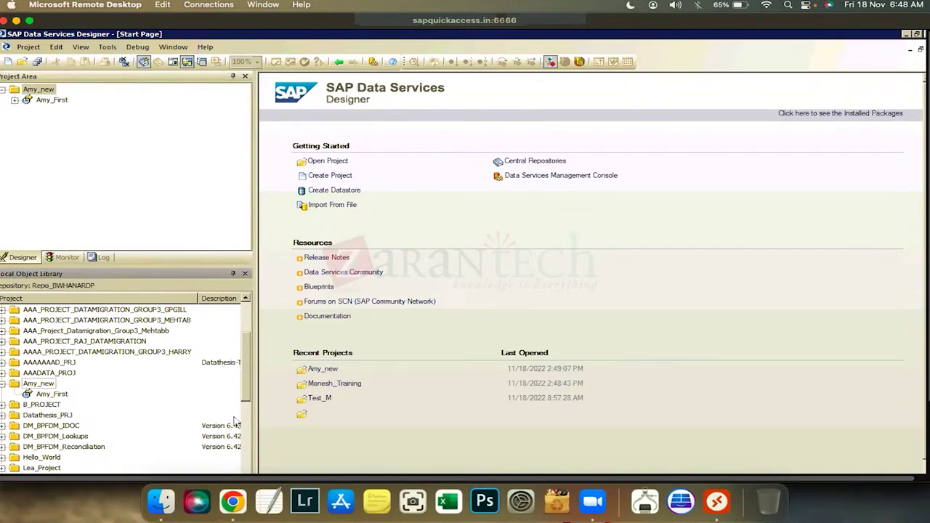
# Find the new training project in the Projects list and open it in the Project Area
pyautogui.scroll(-3, 236, 418)
pyautogui.scroll(-2, 240, 444)
pyautogui.scroll(-1, 239, 429)
pyautogui.scroll(2, 238, 408)
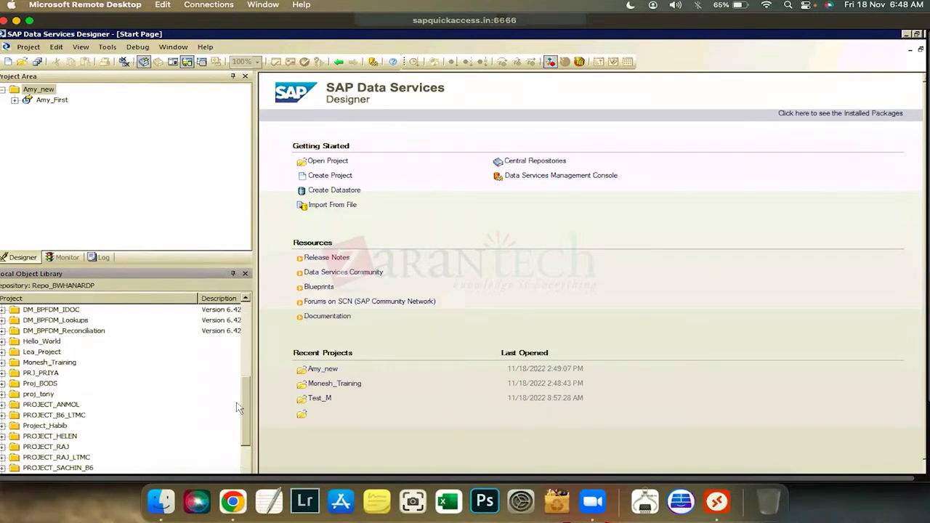
pyautogui.doubleClick(62, 362)
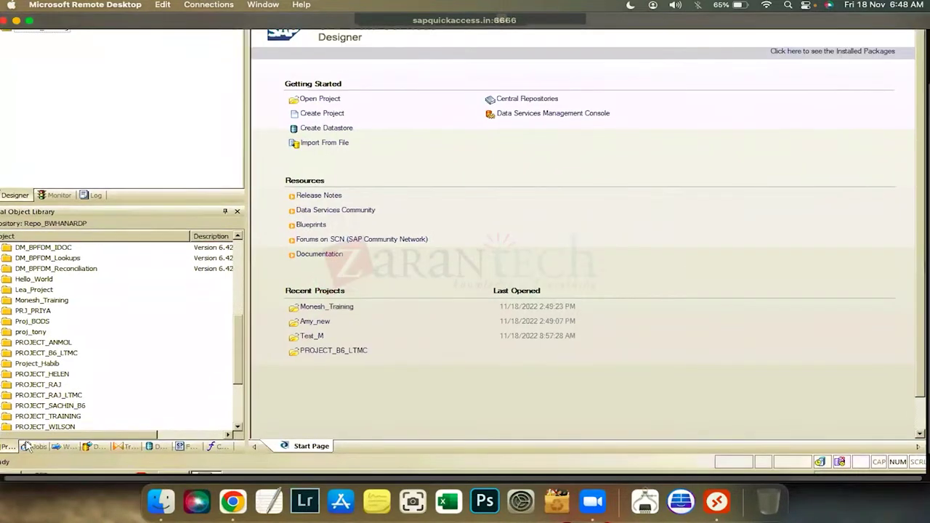
# Switch the object library to Jobs, showing the Batch Jobs and Real-time Jobs categories
pyautogui.click(36, 448)
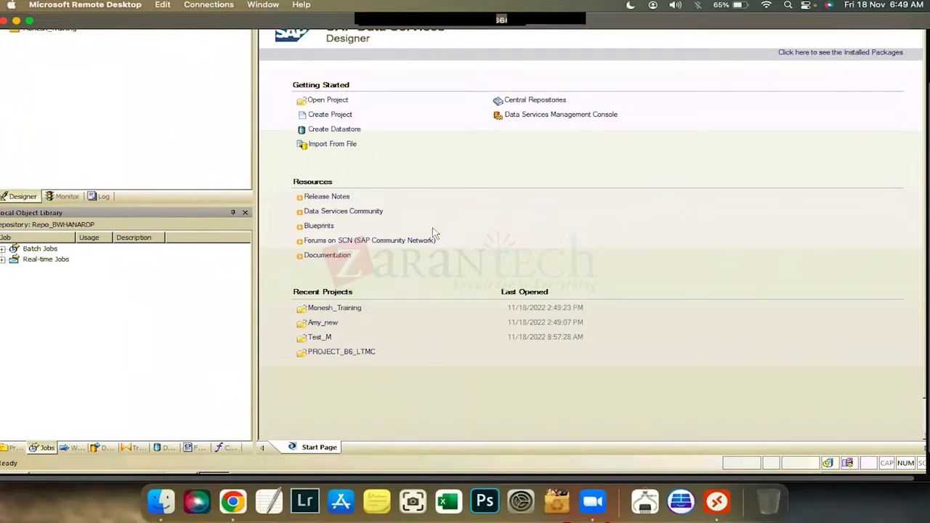
pyautogui.scroll(2, 433, 233)
pyautogui.scroll(-3, 328, 293)
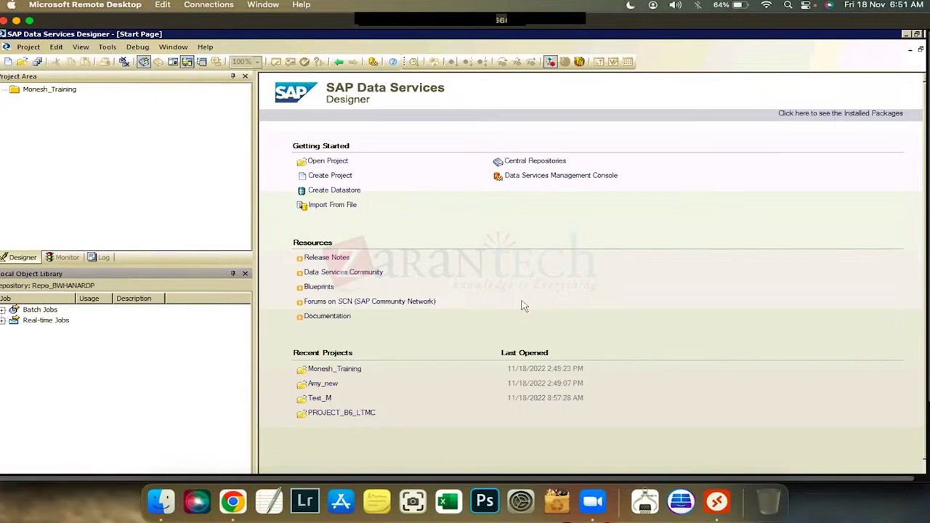
# Bring Chrome forward, go to the session meeting links page and open Course Content
pyautogui.click(234, 499)
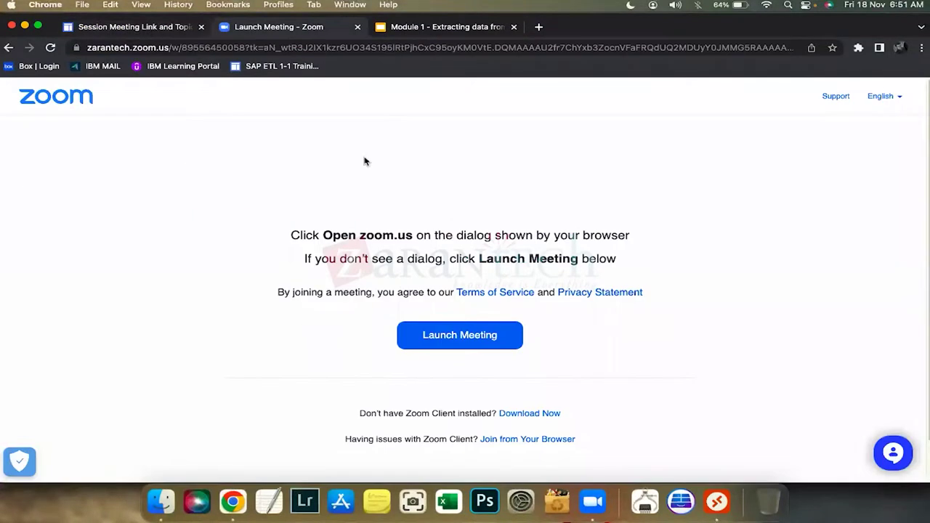
pyautogui.hotkey('ctrl', 'shift', 'Tab')
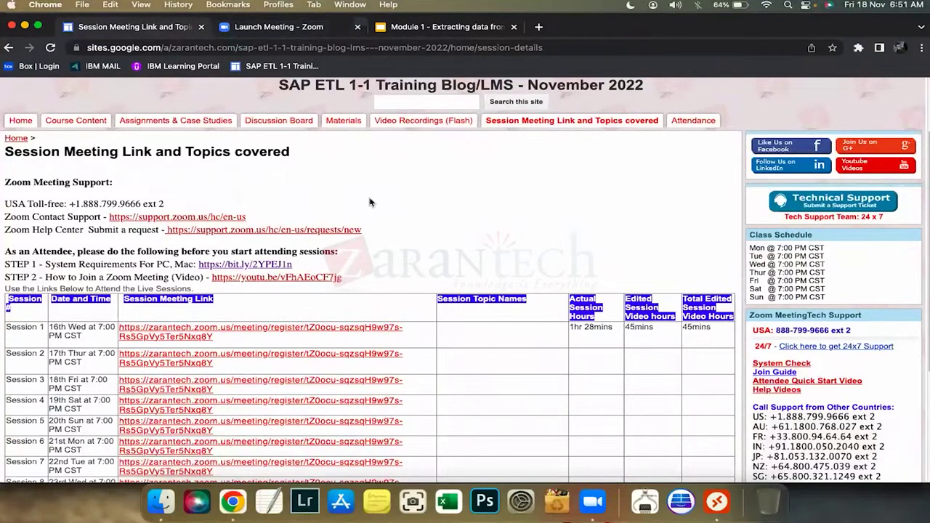
pyautogui.scroll(-2, 369, 202)
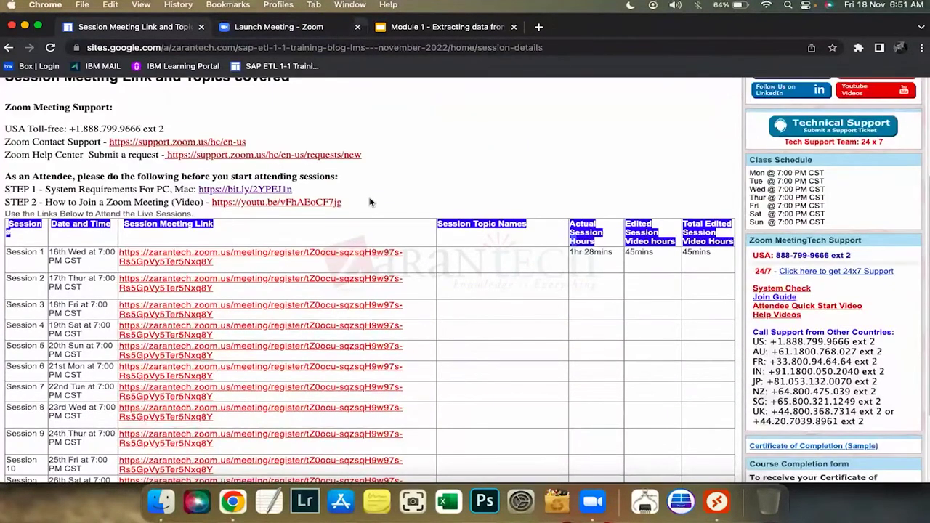
pyautogui.scroll(2, 374, 195)
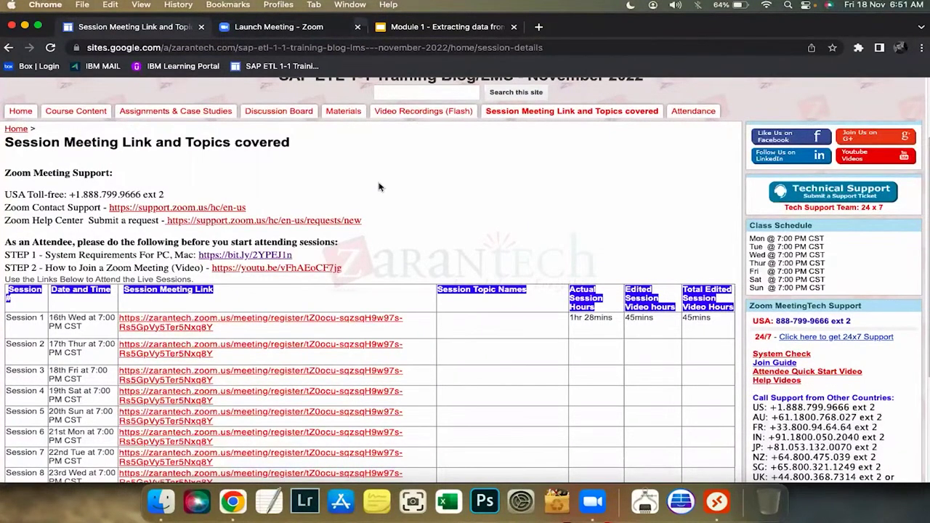
pyautogui.click(51, 115)
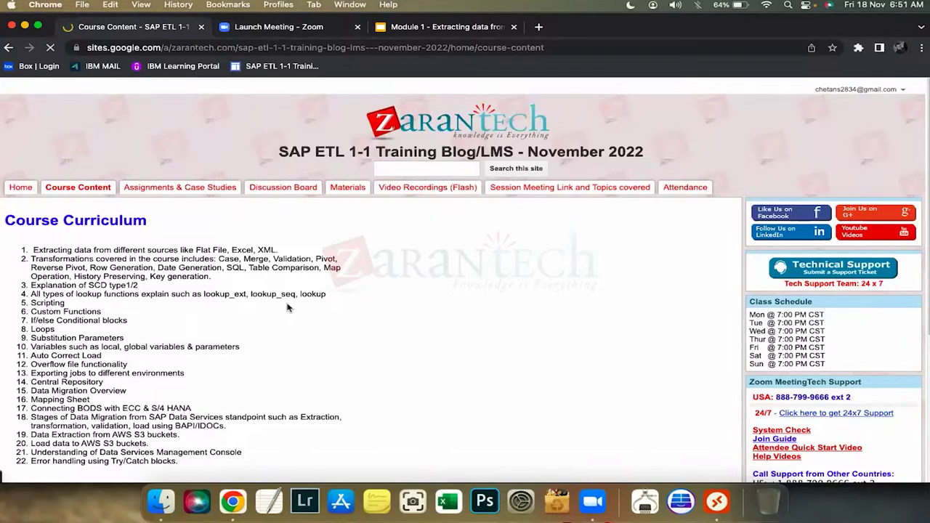
# Scroll the course curriculum, then move to the Module 1 slides on extracting data
pyautogui.scroll(-2, 152, 333)
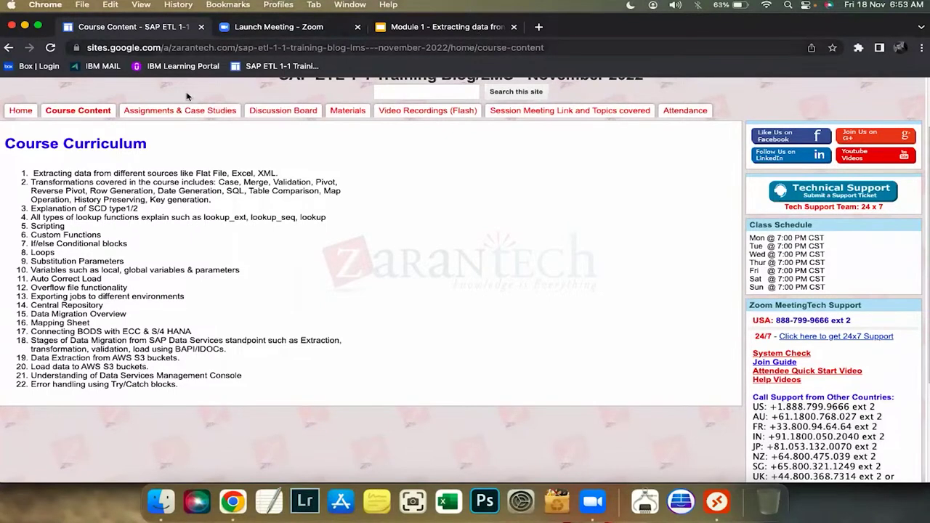
pyautogui.press('super+3')
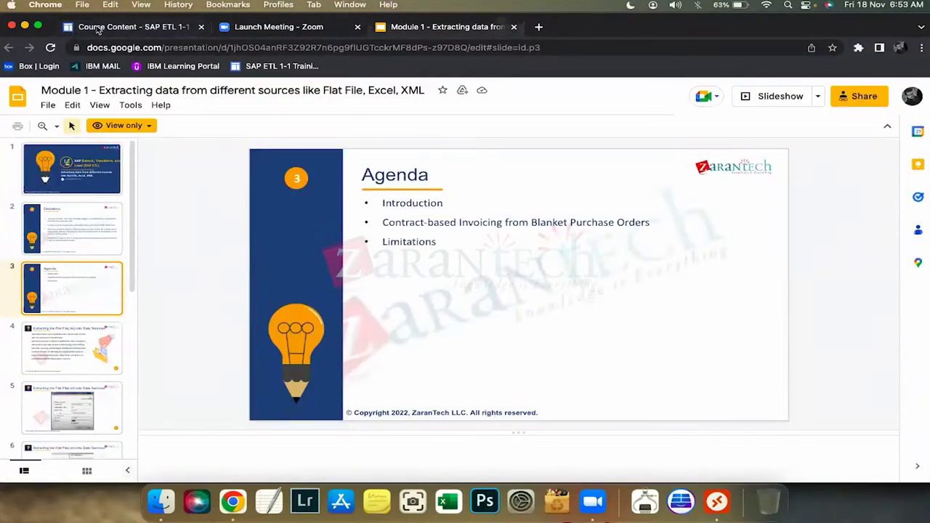
# Return from the slides to the training site's Materials page
pyautogui.press('super+1')
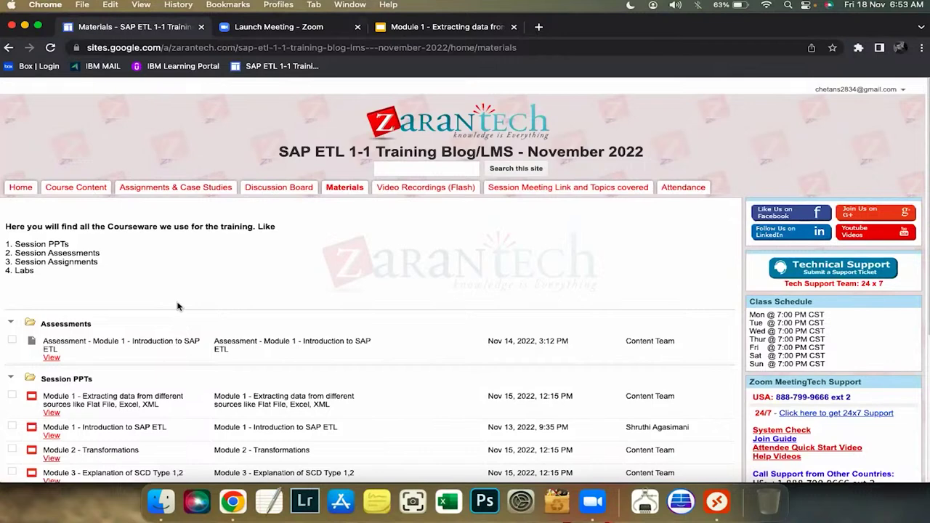
# Open the 'Module 1 - Introduction to SAP ETL' deck from Session PPTs
pyautogui.click(74, 429)
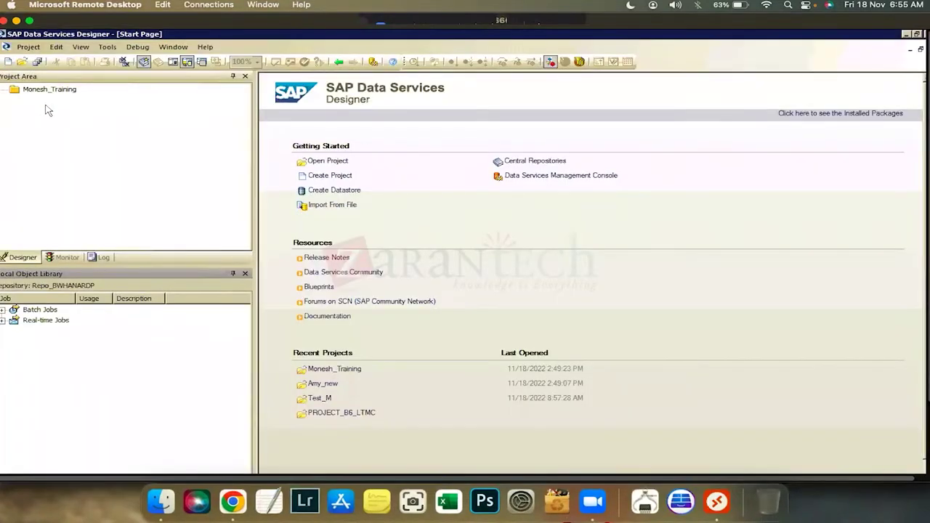
# Create a batch job named Monesh_training_test under the Monesh_Training project
pyautogui.rightClick(45, 106)
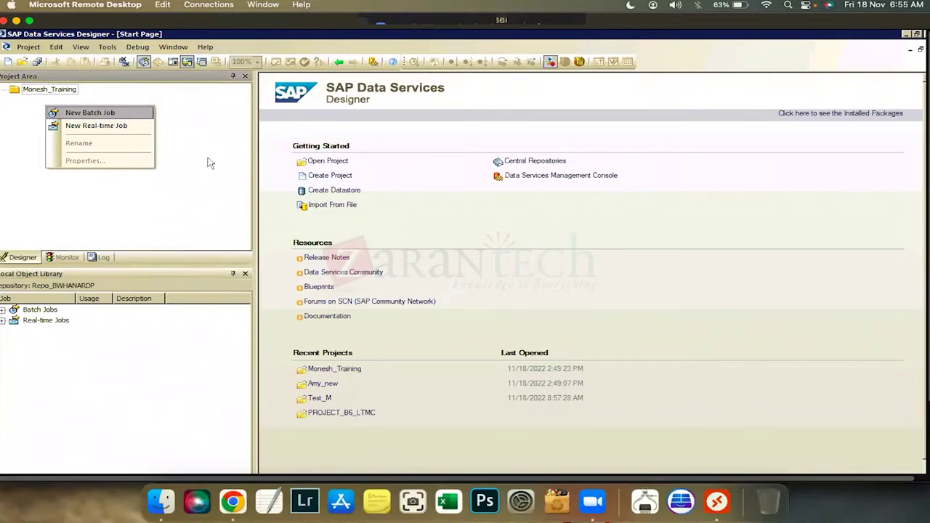
pyautogui.click(62, 115)
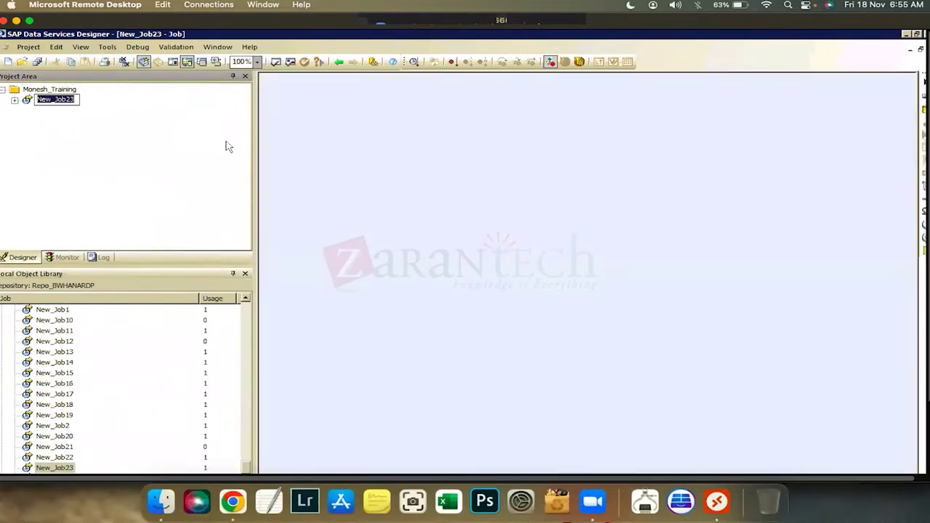
pyautogui.write('Monesh_')
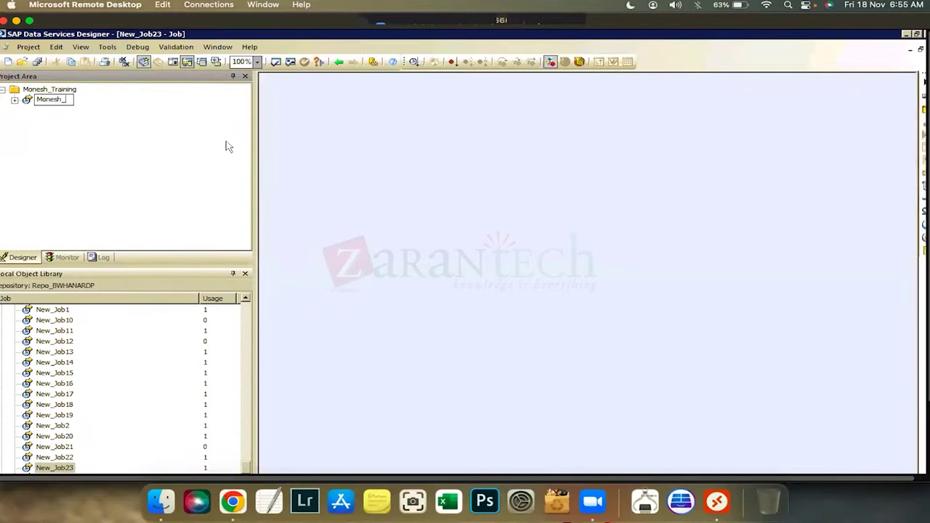
pyautogui.write('training_test')
pyautogui.click(86, 109)
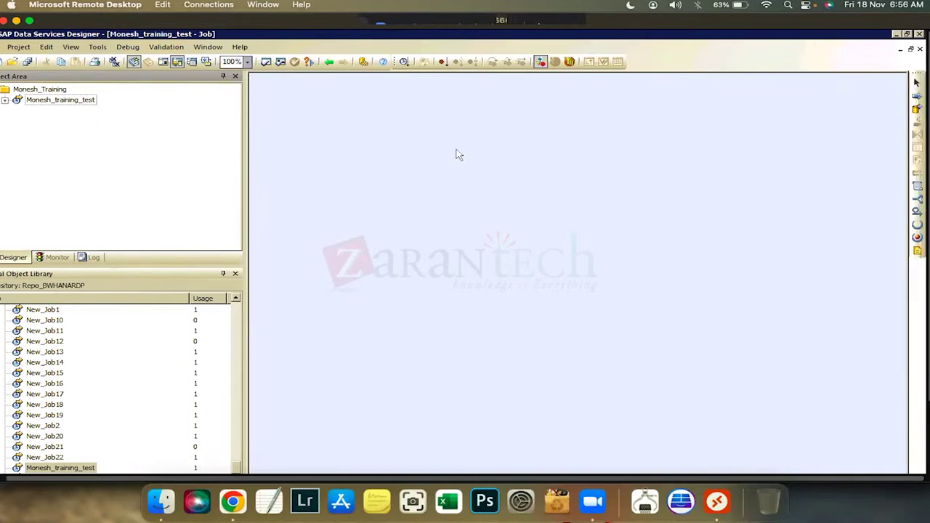
# Add a data flow named Dataflow_extraction_1 to the Monesh_training_test job canvas
pyautogui.click(916, 83)
pyautogui.click(917, 108)
pyautogui.click(420, 198)
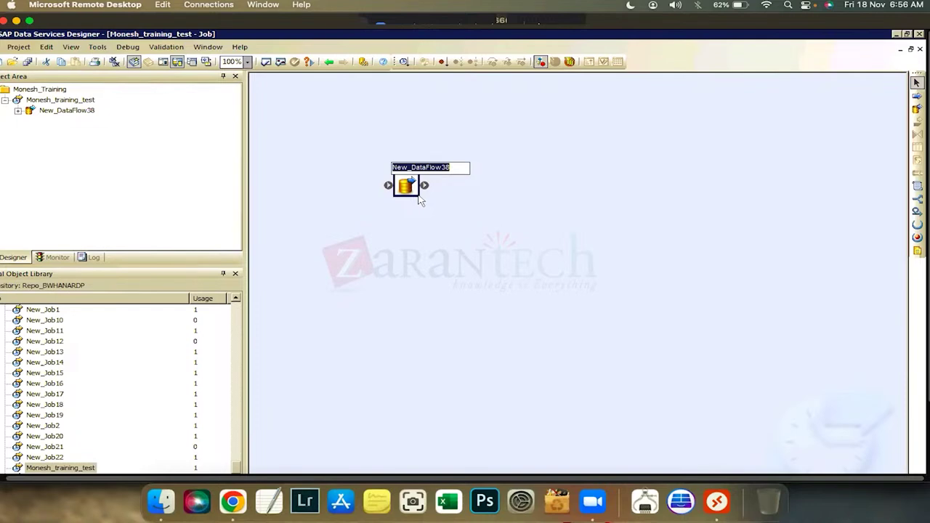
pyautogui.write('Data')
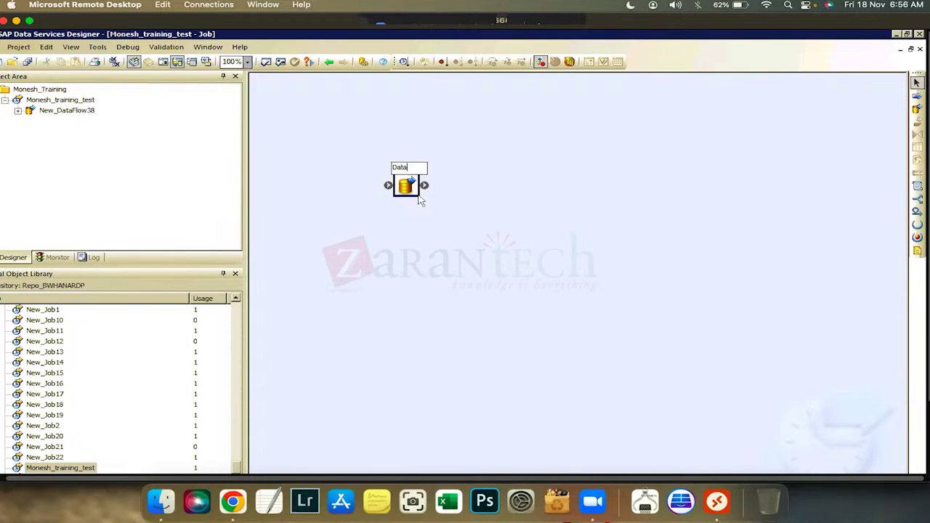
pyautogui.write('flow_extraction_1')
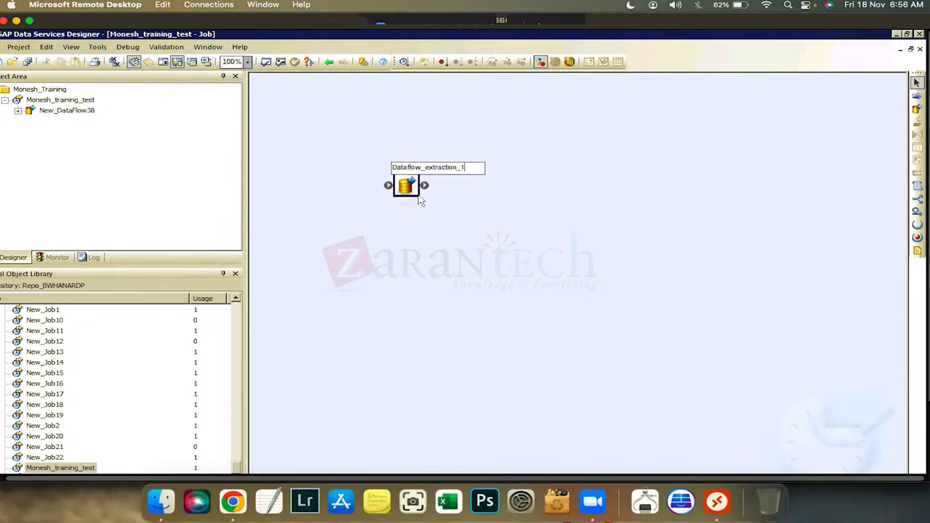
pyautogui.press('Return')
pyautogui.click(399, 188)
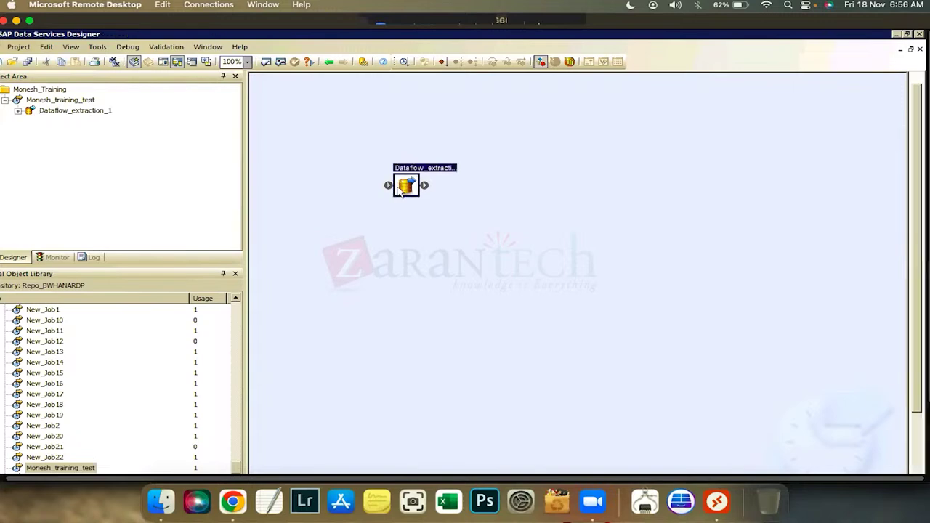
pyautogui.doubleClick(399, 189)
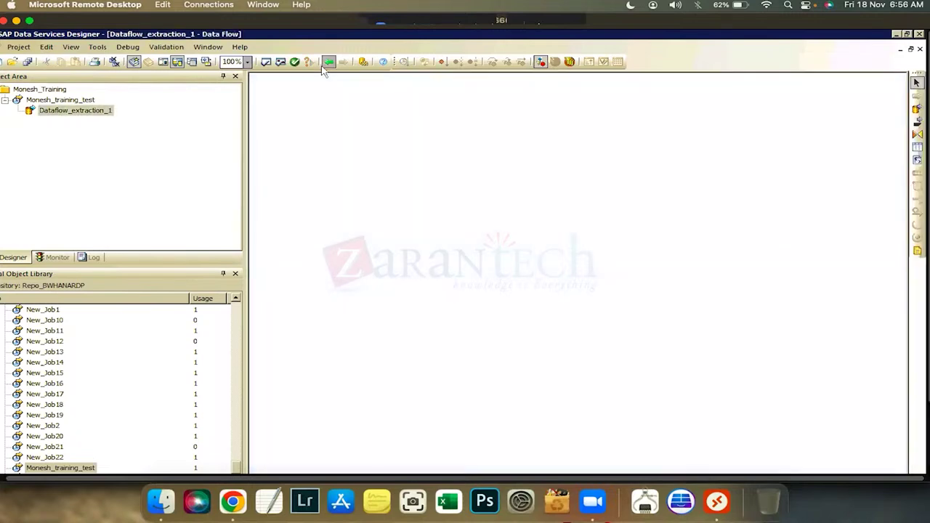
pyautogui.click(327, 63)
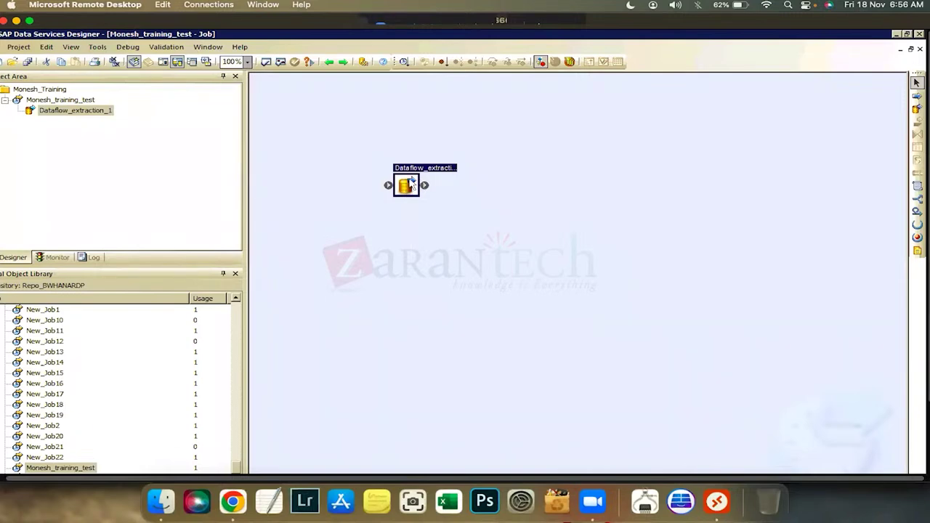
# Reopen Dataflow_extraction_1 and show the datastore list in the object library
pyautogui.doubleClick(412, 183)
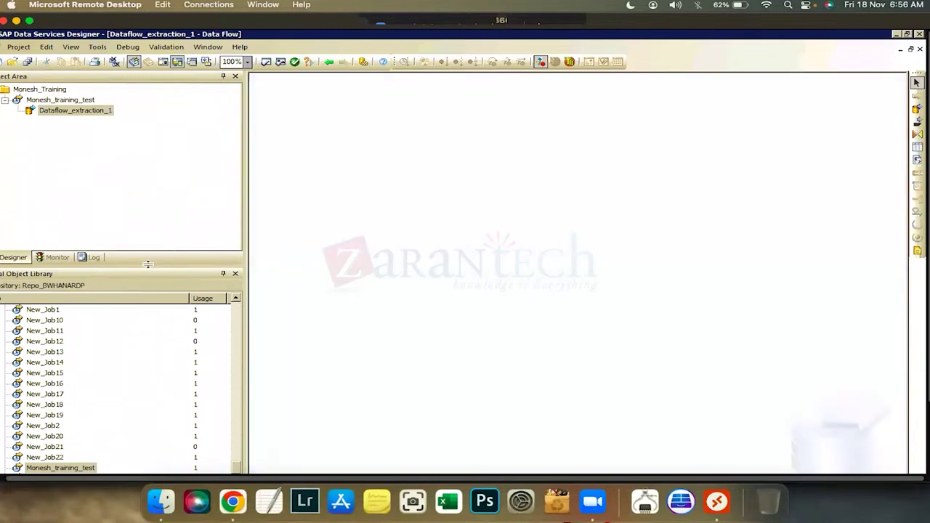
pyautogui.moveTo(139, 219); pyautogui.dragTo(139, 188)
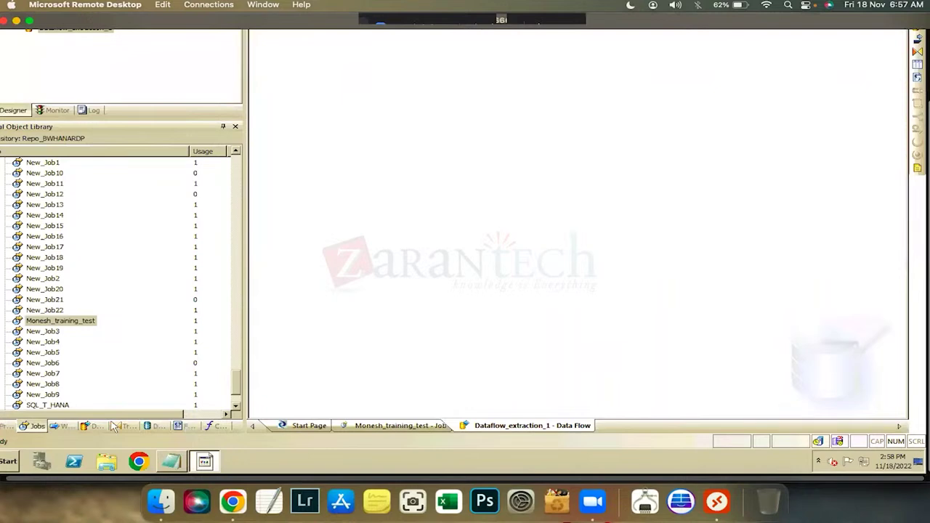
pyautogui.click(156, 426)
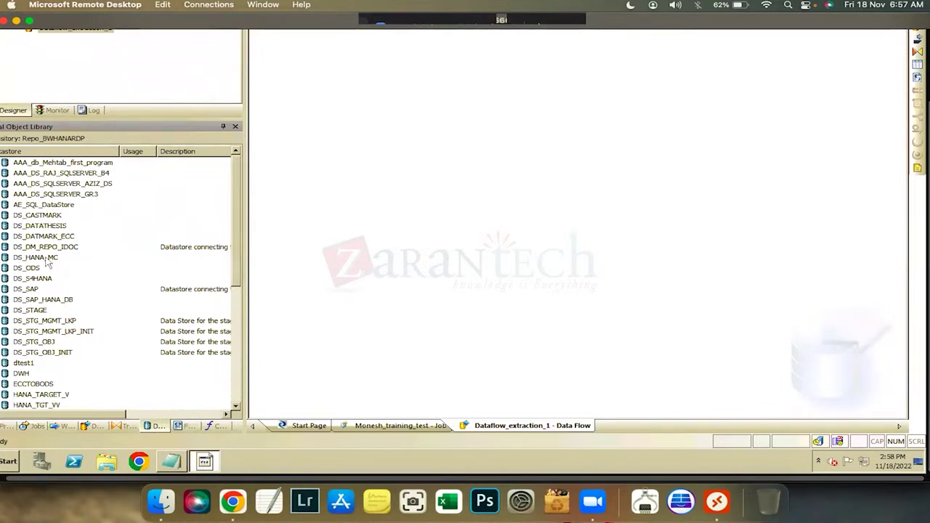
pyautogui.click(52, 226)
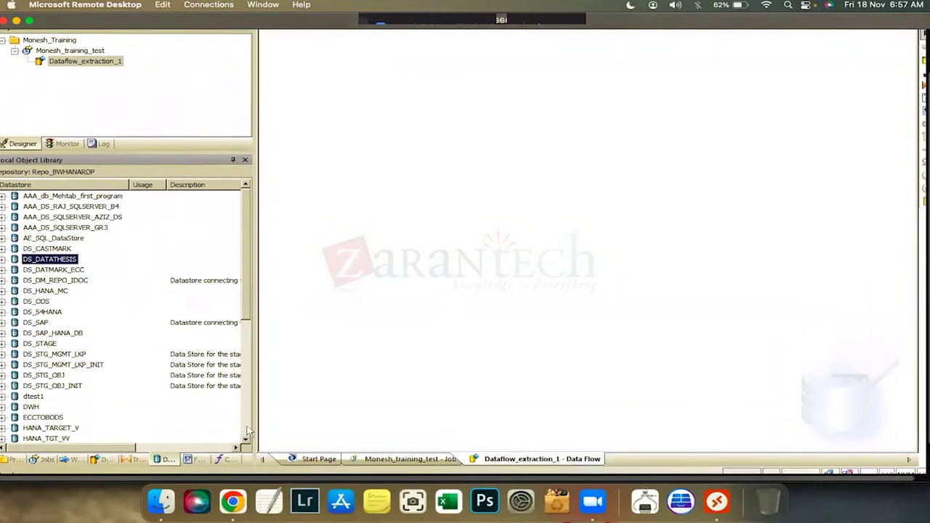
pyautogui.scroll(-5, 246, 434)
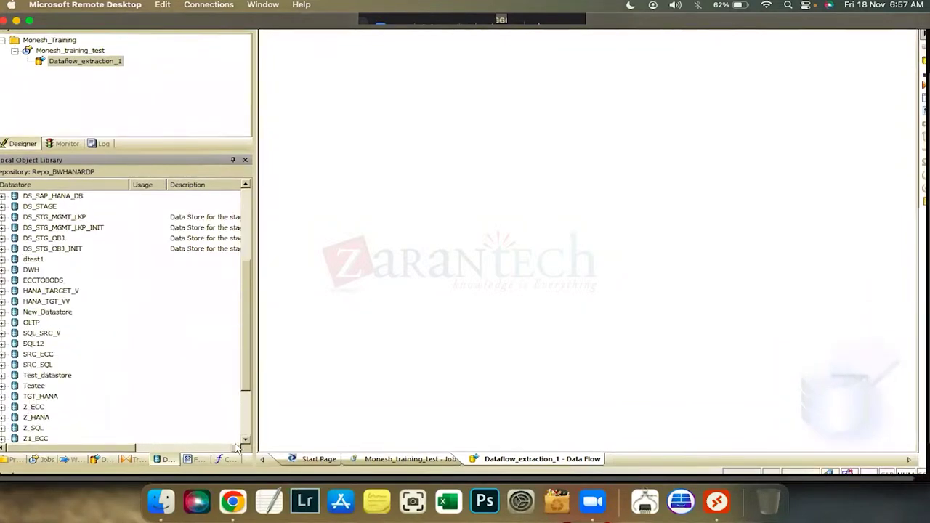
pyautogui.scroll(-2, 237, 448)
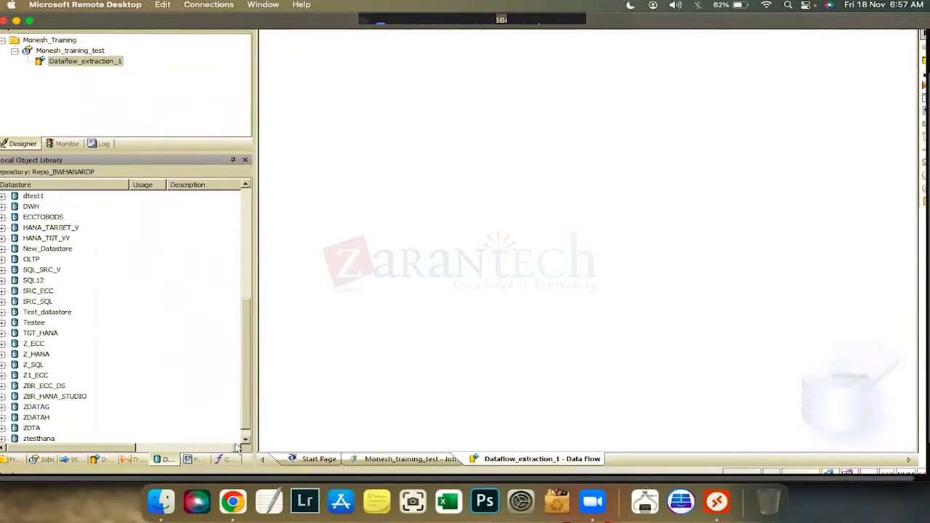
pyautogui.click(169, 465)
# Expand the DS_SAP datastore's tables and select MARA
pyautogui.click(3, 323)
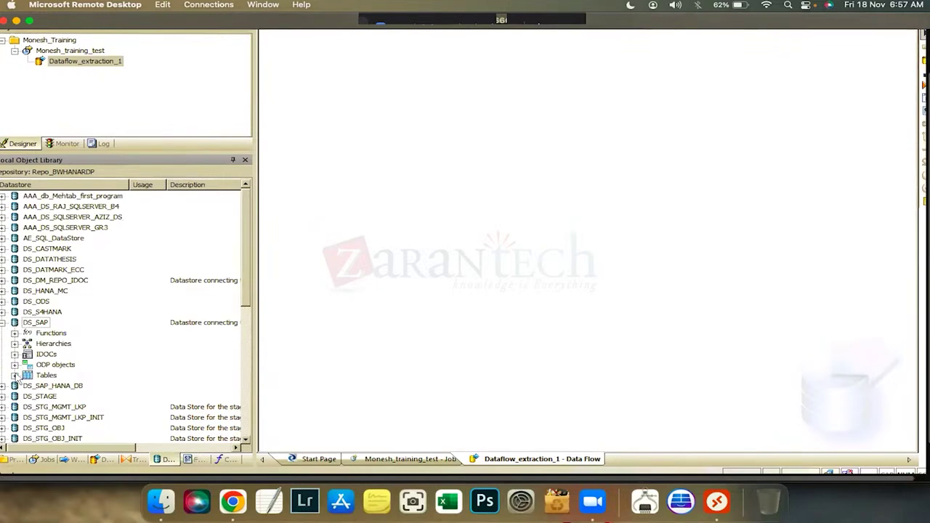
pyautogui.click(15, 375)
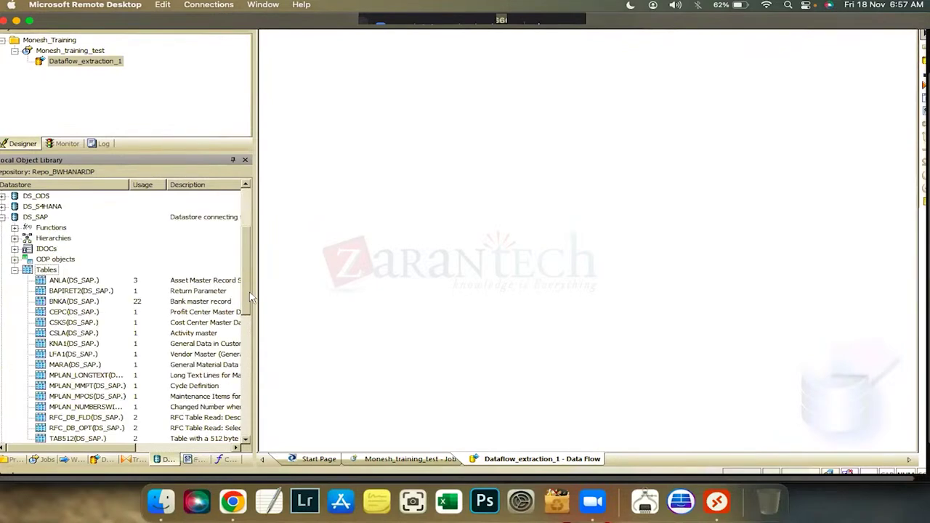
pyautogui.scroll(-1, 63, 347)
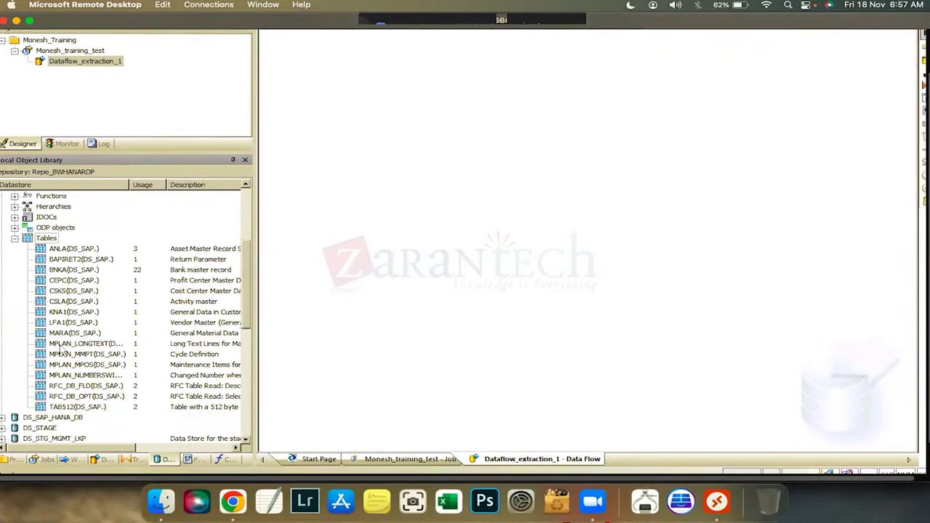
pyautogui.click(63, 332)
pyautogui.scroll(-1, 64, 331)
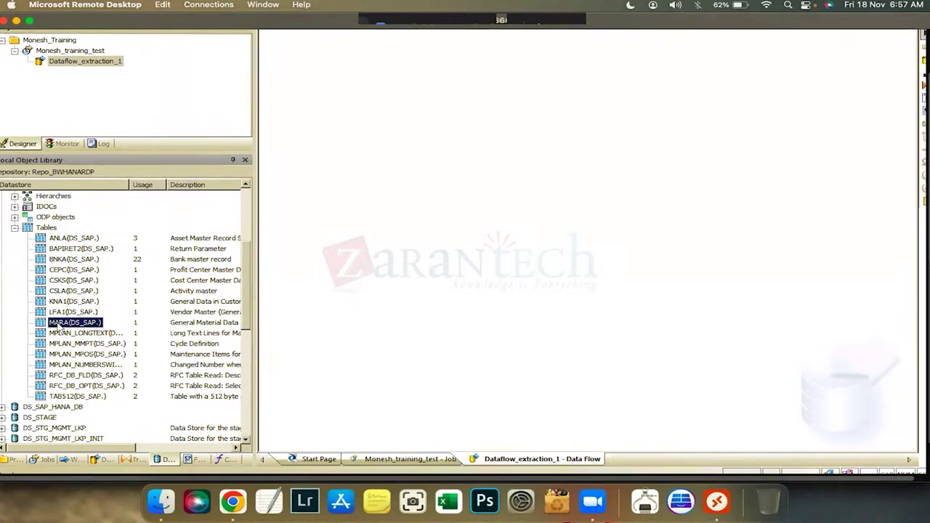
# Place MARA as the source and a Query transform beside it on the data flow canvas
pyautogui.moveTo(61, 329); pyautogui.dragTo(350, 203)
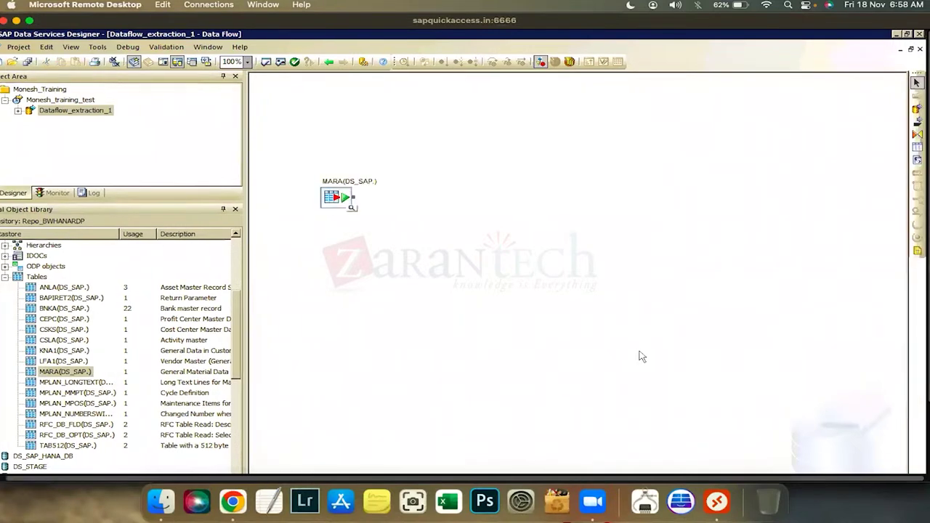
pyautogui.click(918, 136)
pyautogui.click(452, 242)
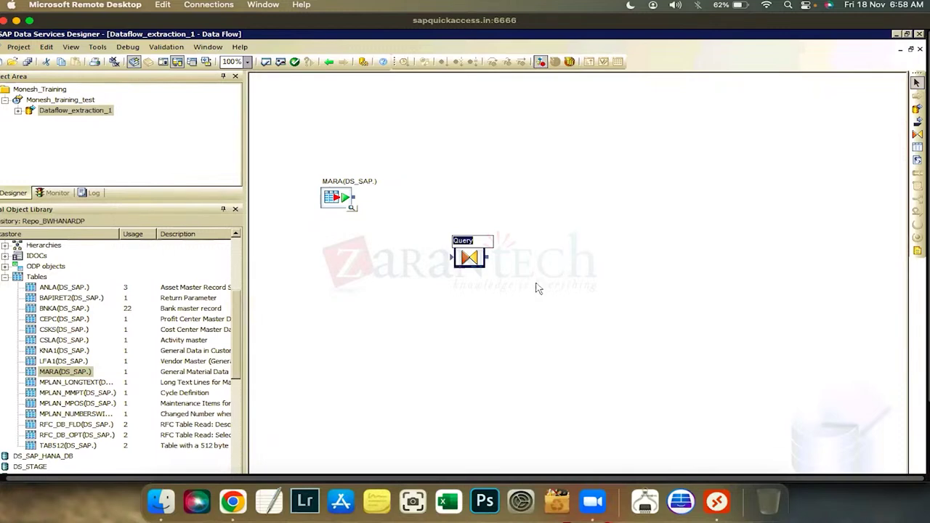
pyautogui.click(498, 220)
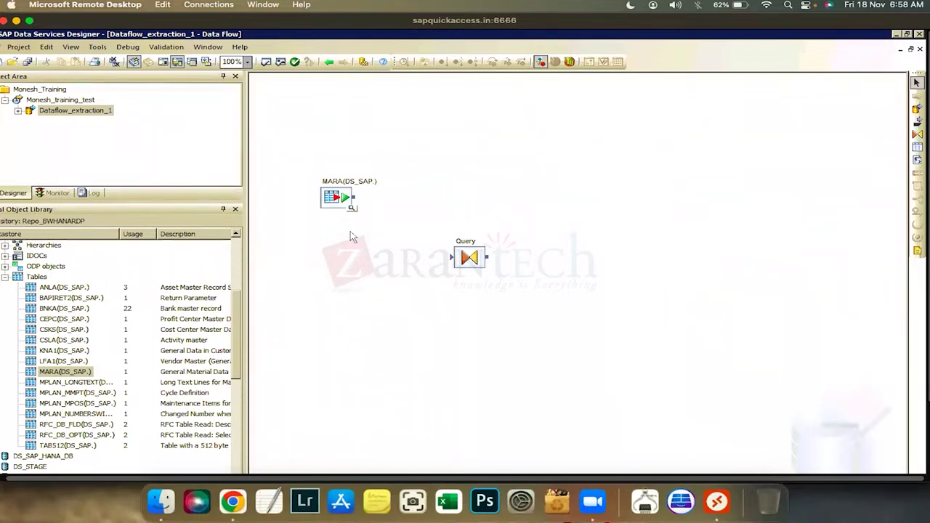
pyautogui.moveTo(471, 260); pyautogui.dragTo(465, 256)
pyautogui.click(473, 267)
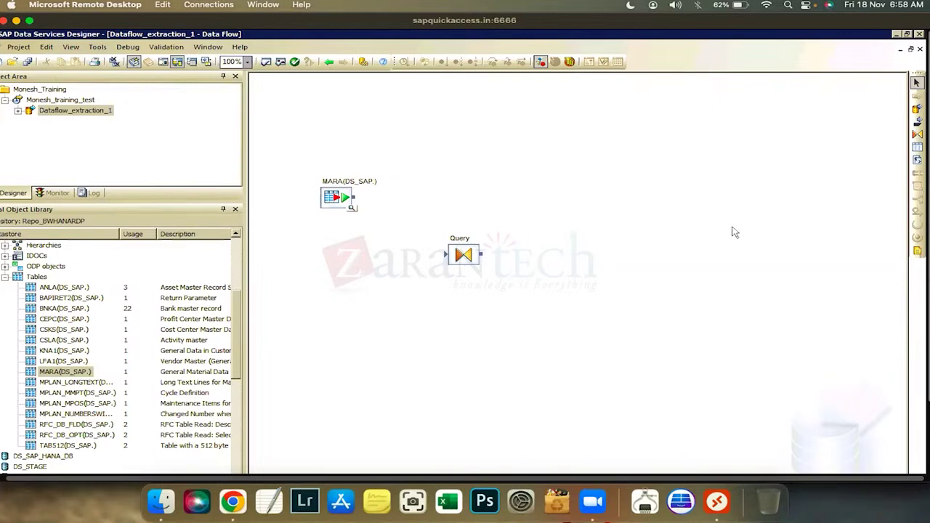
# Drop a new template table onto the canvas and name it Extraction_MARA
pyautogui.click(918, 147)
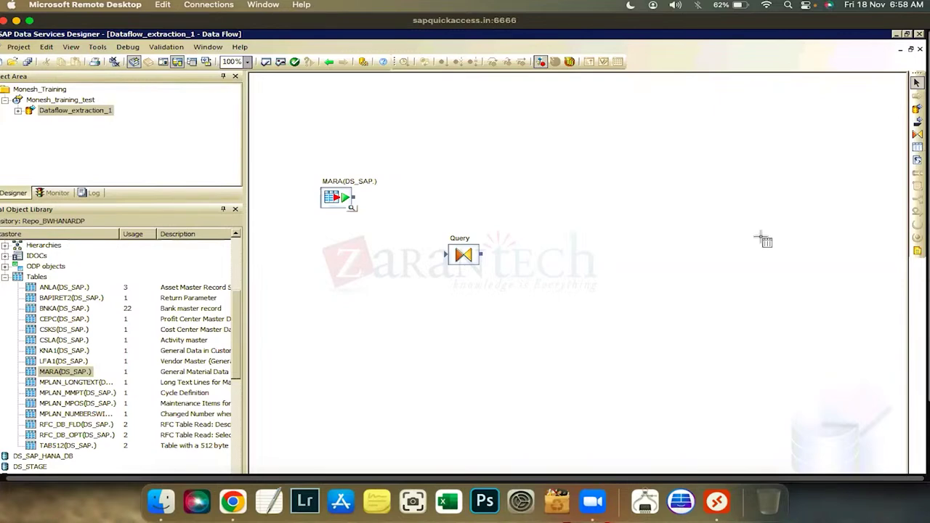
pyautogui.click(704, 280)
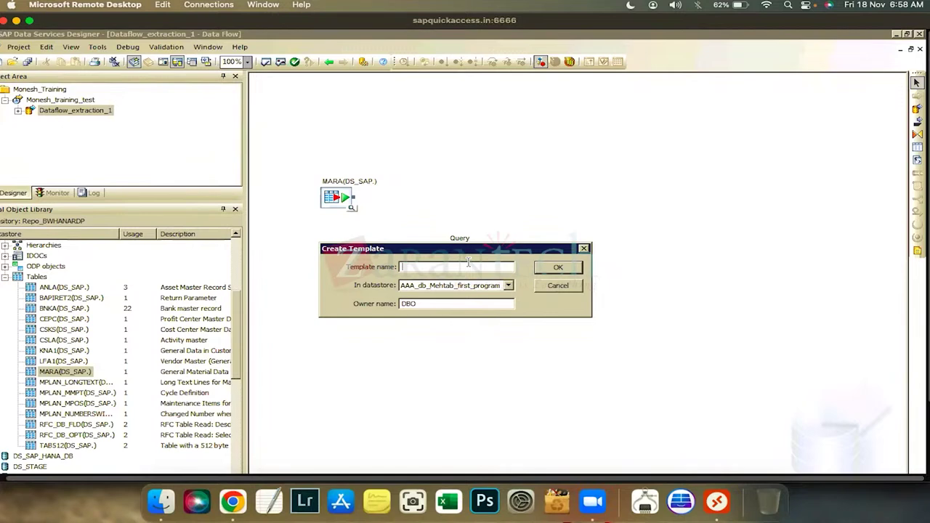
pyautogui.write('Extraction_m')
pyautogui.press('BackSpace')
pyautogui.write('MARA')
# Assign the template table to the Z_SQL datastore and position it right of Query
pyautogui.click(509, 286)
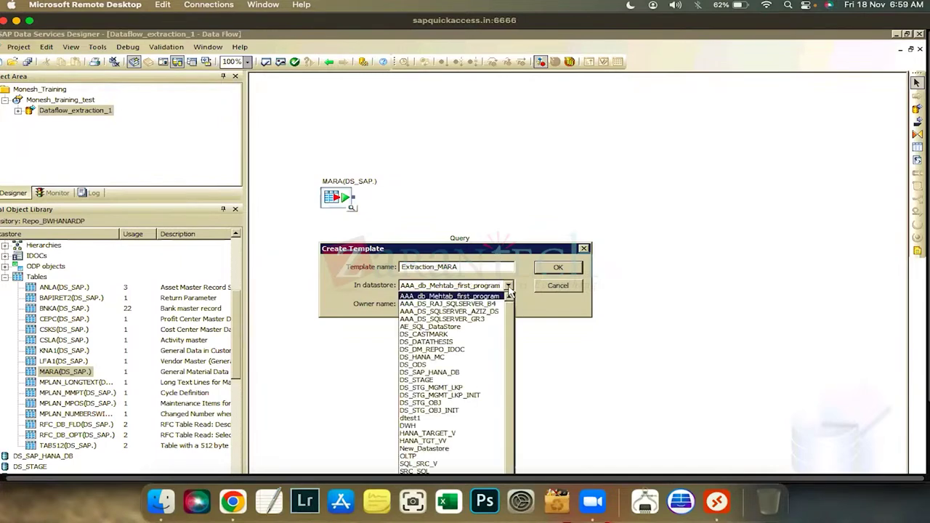
pyautogui.click(449, 297)
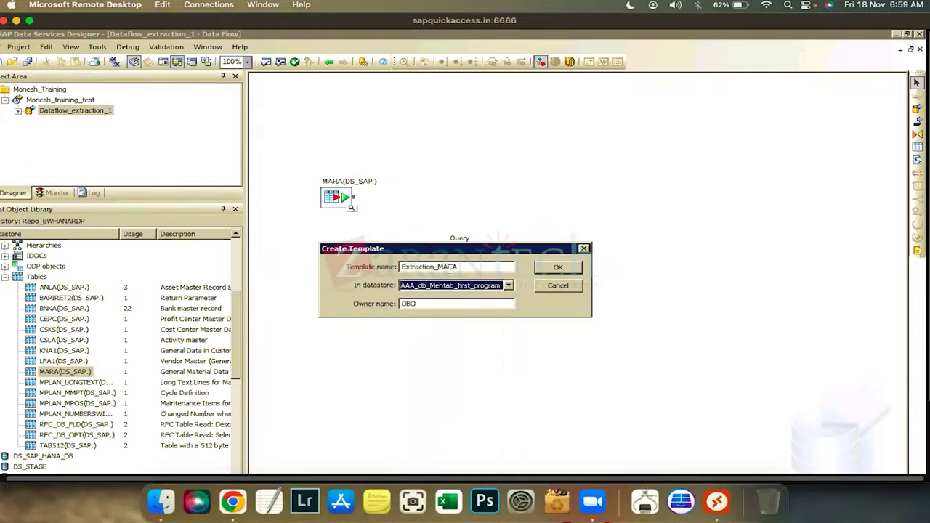
pyautogui.doubleClick(429, 268)
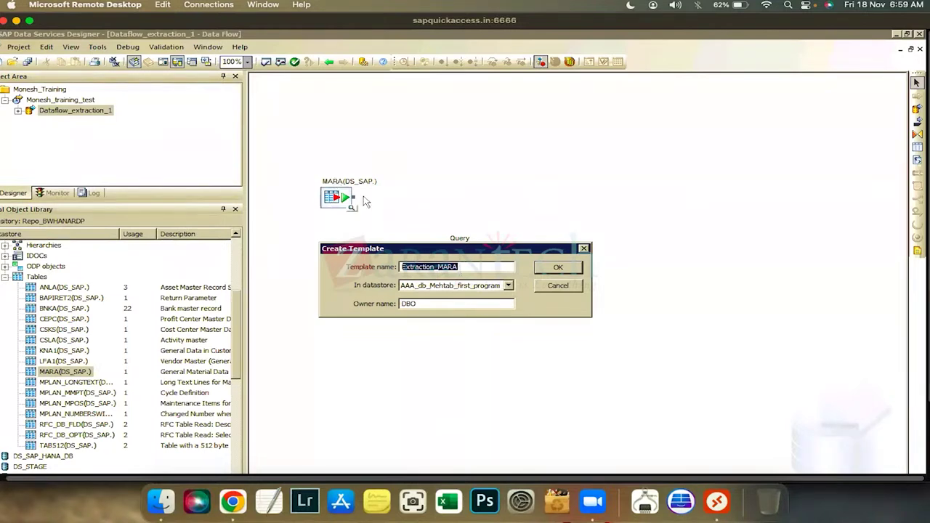
pyautogui.click(509, 286)
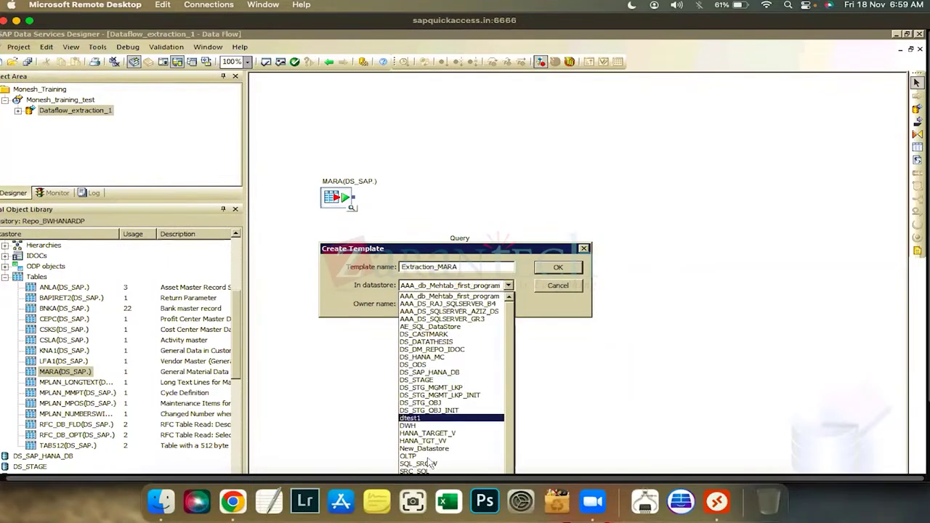
pyautogui.click(384, 251)
pyautogui.moveTo(384, 251); pyautogui.dragTo(478, 123)
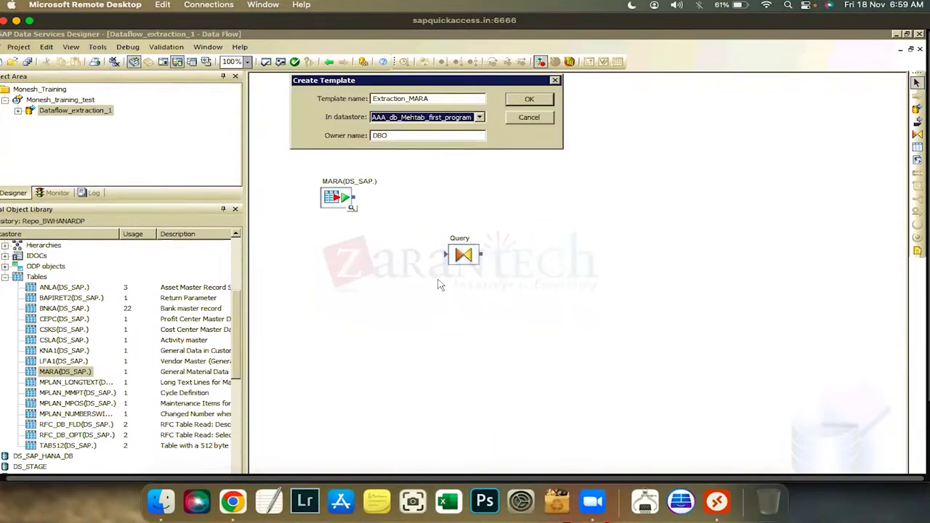
pyautogui.click(480, 117)
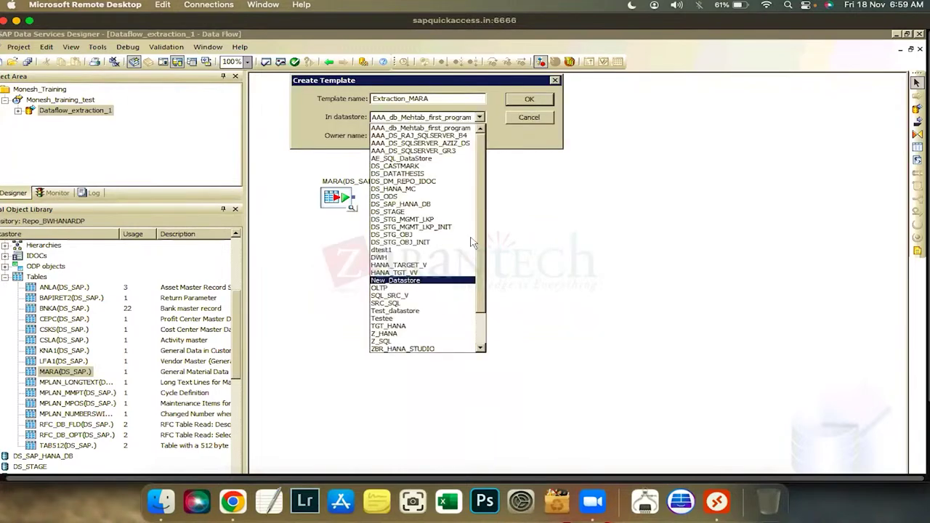
pyautogui.click(486, 320)
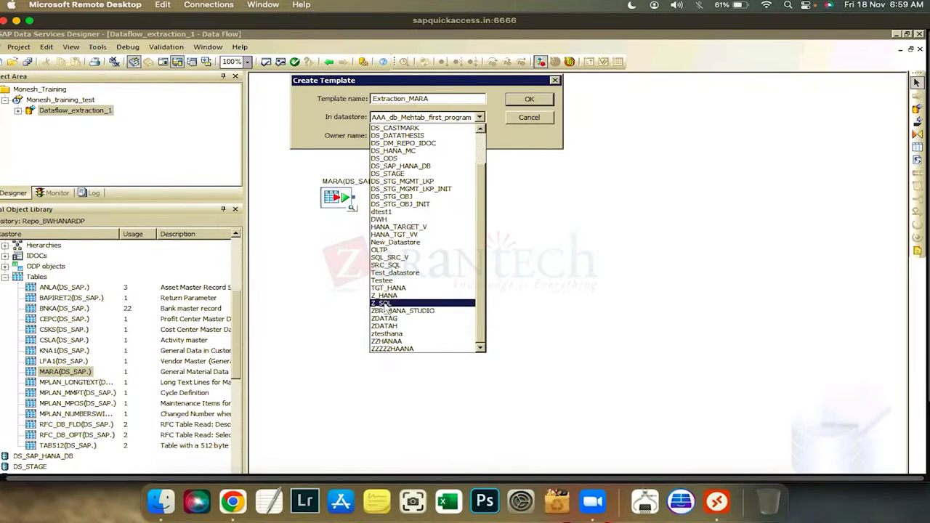
pyautogui.click(384, 304)
pyautogui.click(530, 99)
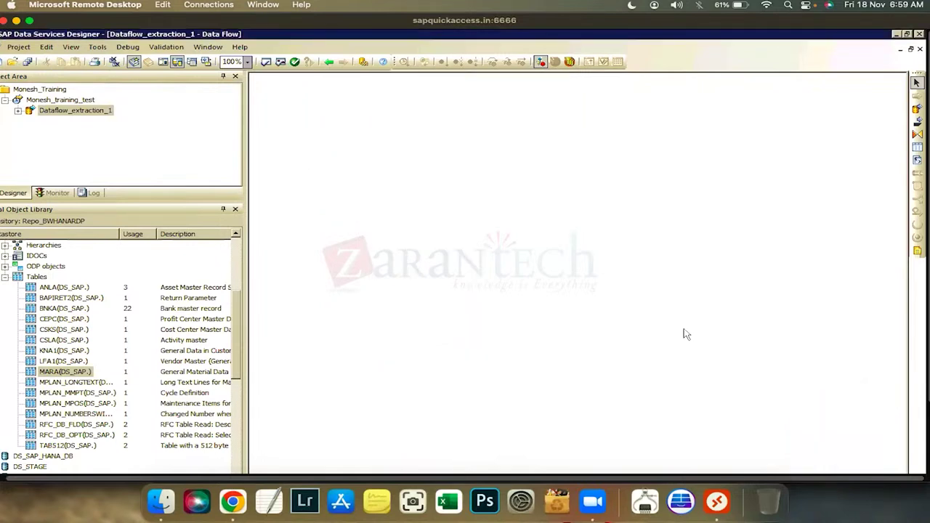
pyautogui.moveTo(730, 305); pyautogui.dragTo(659, 318)
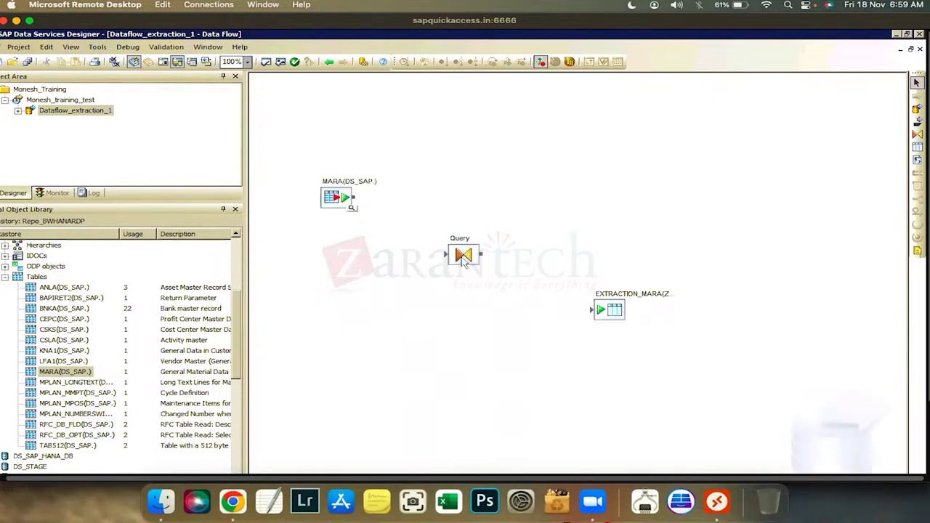
# Connect MARA to Query, and Query to the EXTRACTION_MARA target table
pyautogui.moveTo(462, 262); pyautogui.dragTo(459, 259)
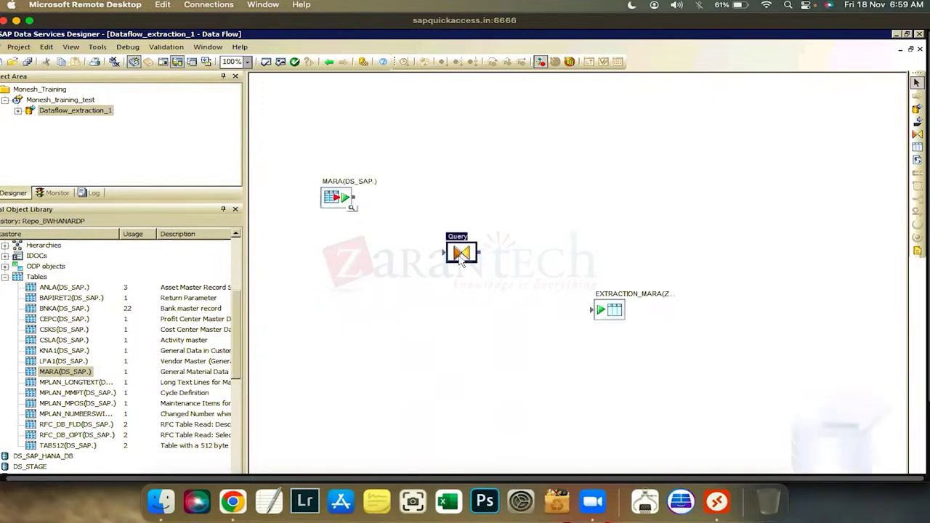
pyautogui.click(603, 317)
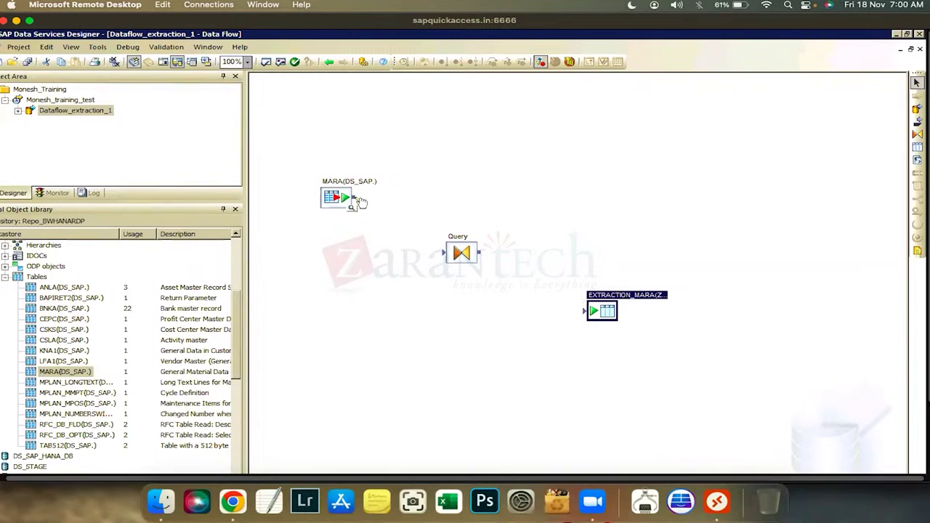
pyautogui.moveTo(361, 202); pyautogui.dragTo(444, 253)
pyautogui.moveTo(522, 265); pyautogui.dragTo(484, 255)
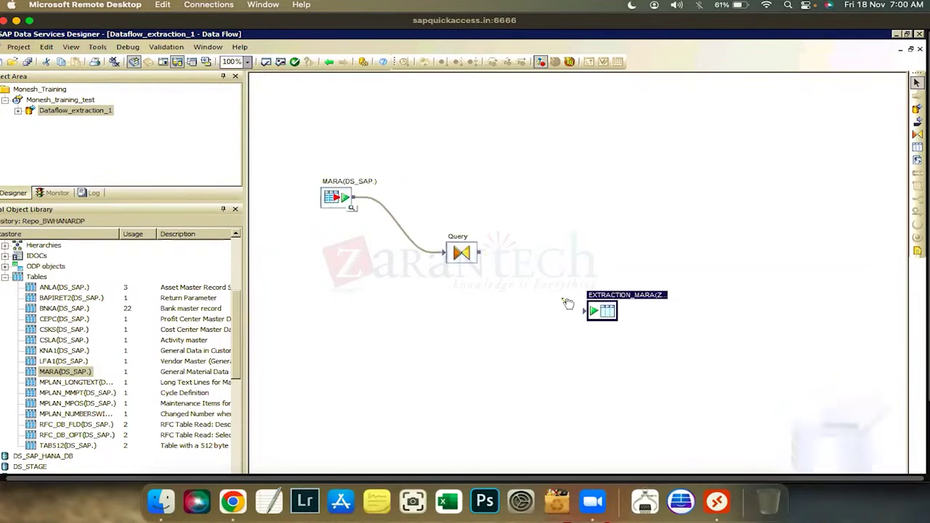
pyautogui.moveTo(577, 311); pyautogui.dragTo(583, 311)
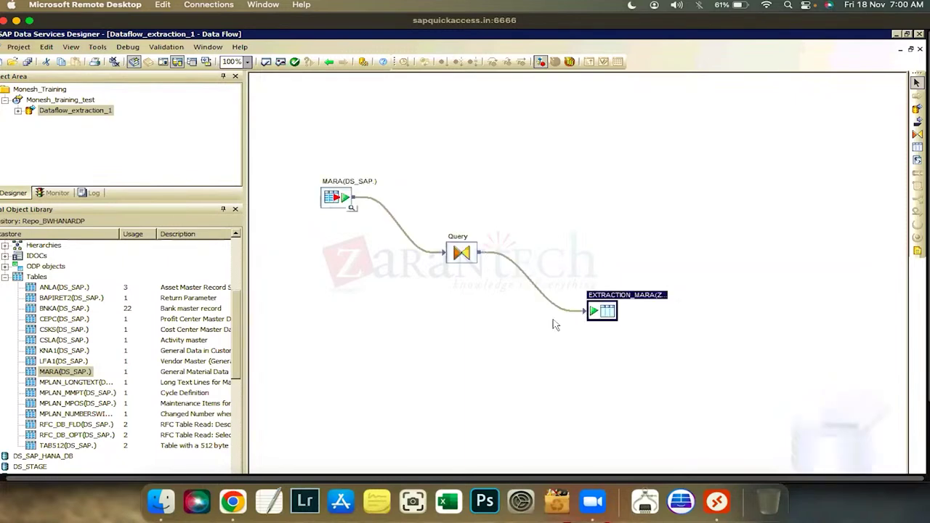
pyautogui.click(490, 275)
pyautogui.click(461, 253)
pyautogui.click(911, 49)
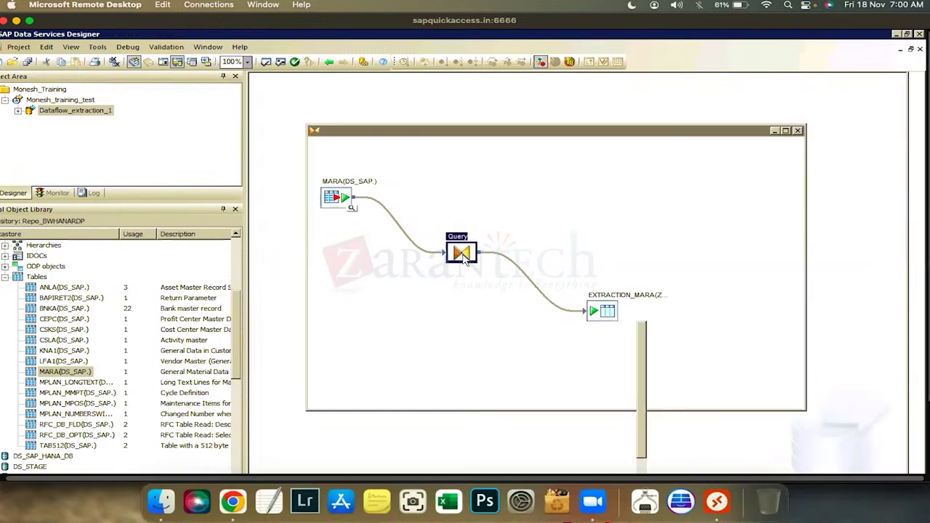
# Map the twelve MARA columns MATNR through BISMT into the Query output schema
pyautogui.doubleClick(462, 253)
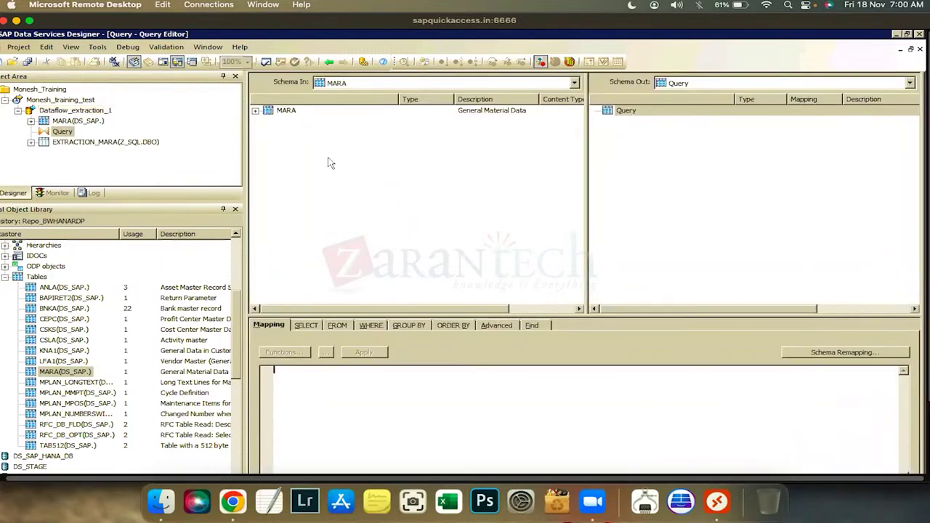
pyautogui.doubleClick(285, 110)
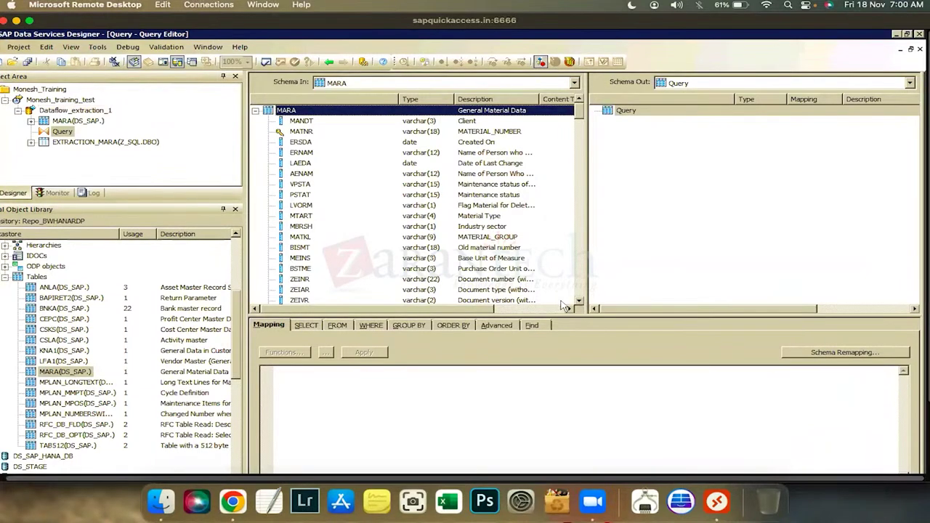
pyautogui.scroll(-15, 565, 291)
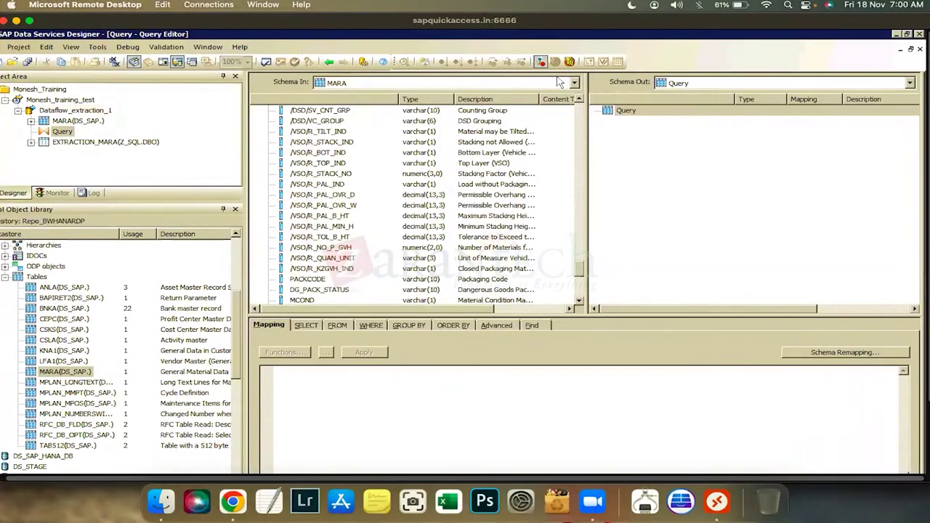
pyautogui.scroll(15, 476, 229)
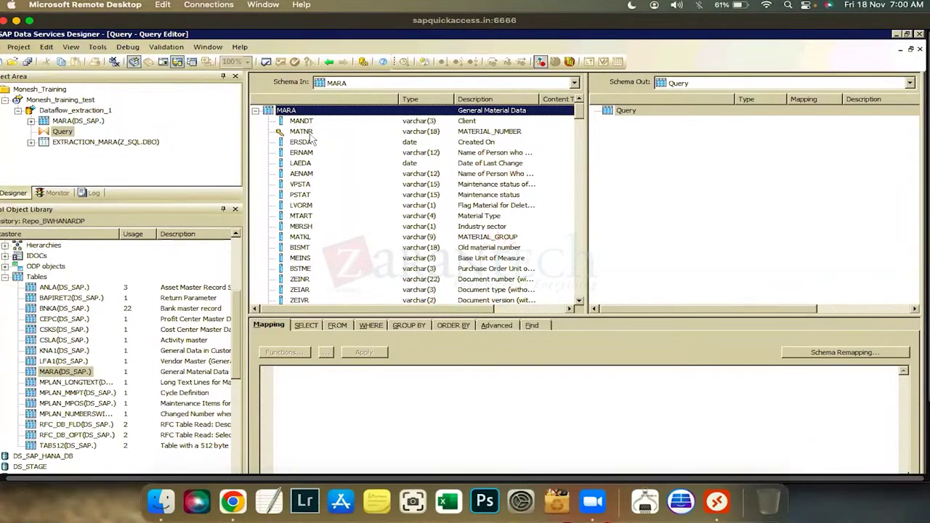
pyautogui.click(301, 132)
pyautogui.keyDown('shift'); pyautogui.click(299, 247); pyautogui.keyUp('shift')
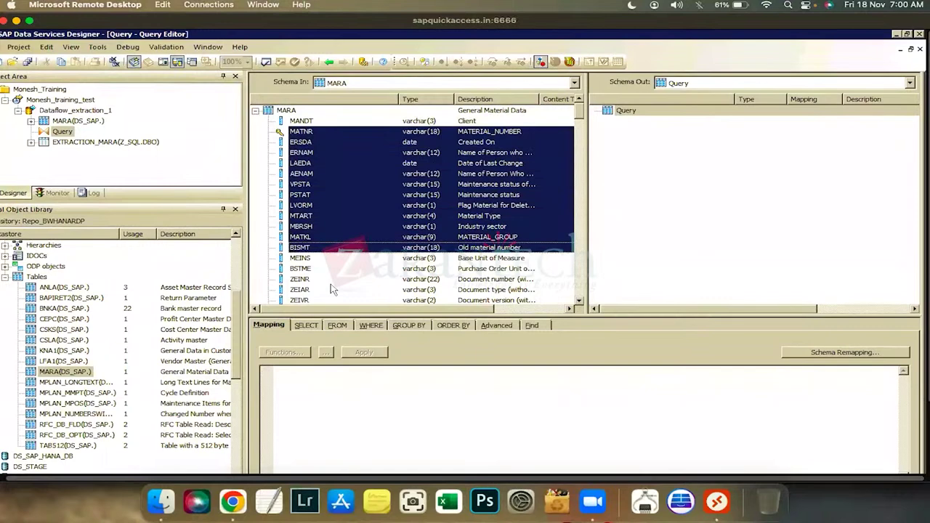
pyautogui.moveTo(302, 202); pyautogui.dragTo(729, 225)
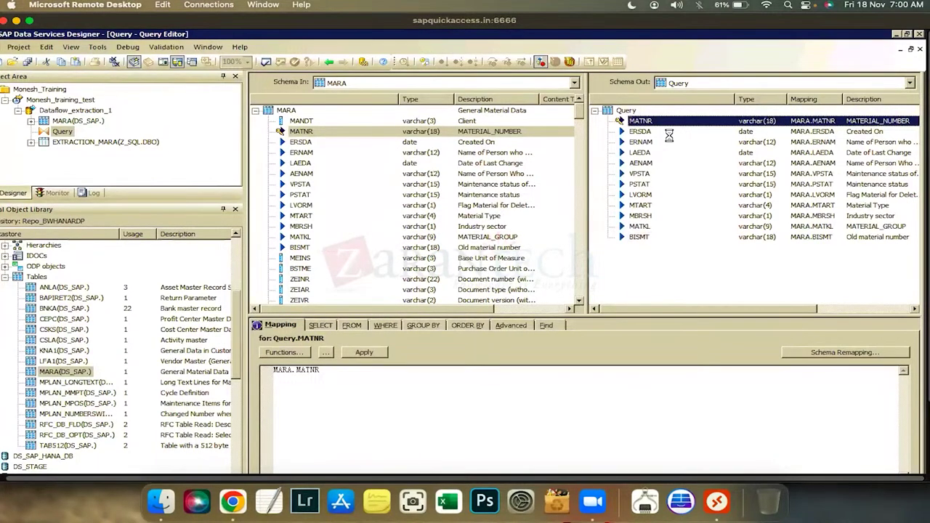
# Keep output column MATNR as varchar(18) and open its Column Properties
pyautogui.click(649, 249)
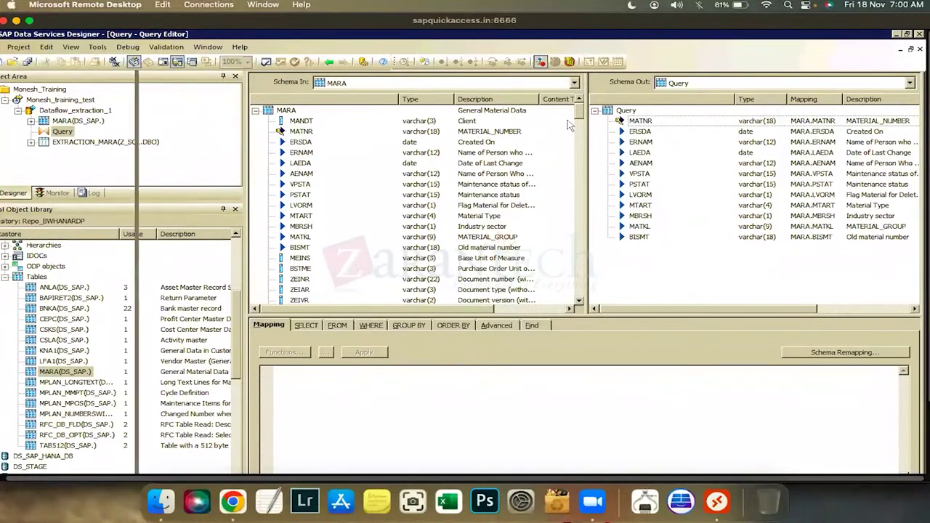
pyautogui.click(594, 123)
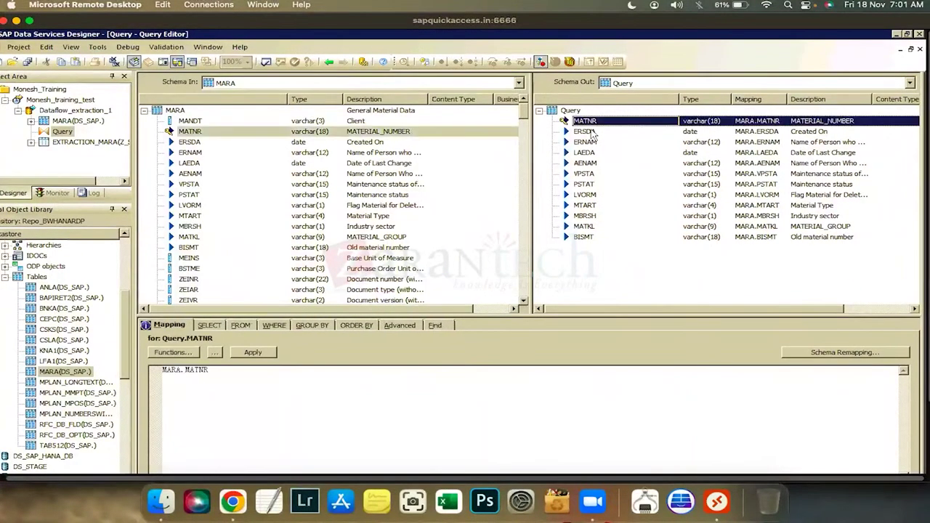
pyautogui.click(695, 121)
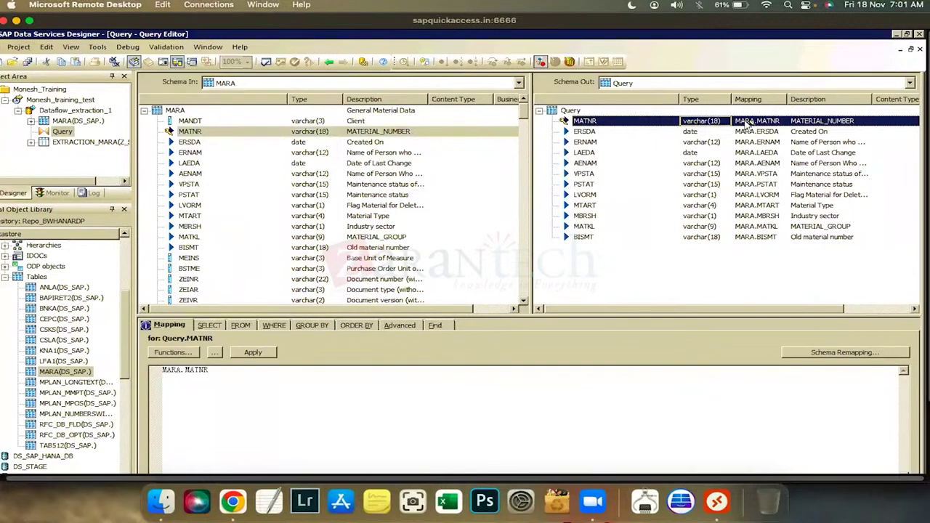
pyautogui.press('Tab')
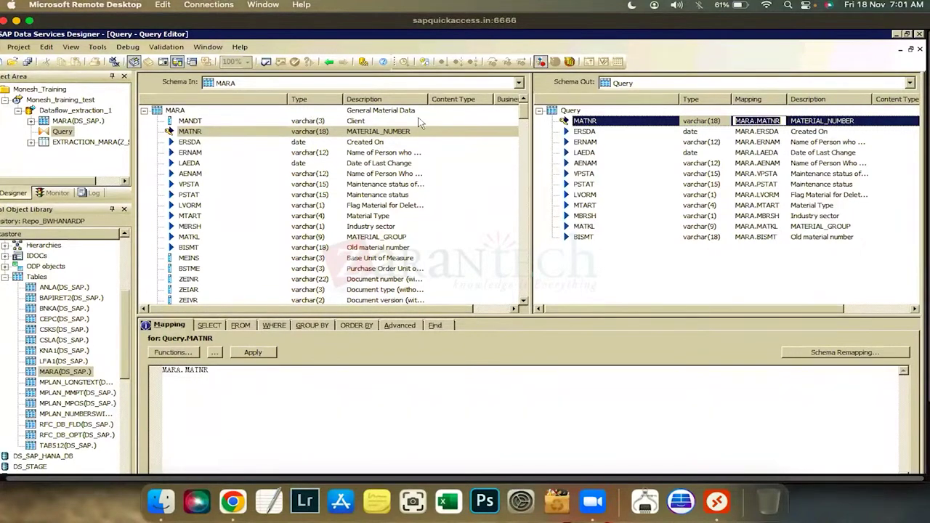
pyautogui.click(372, 186)
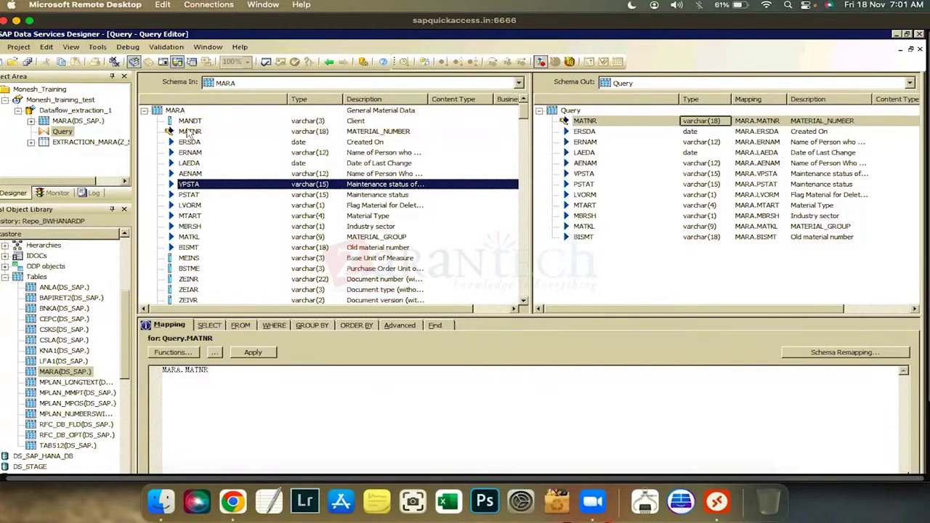
pyautogui.click(193, 249)
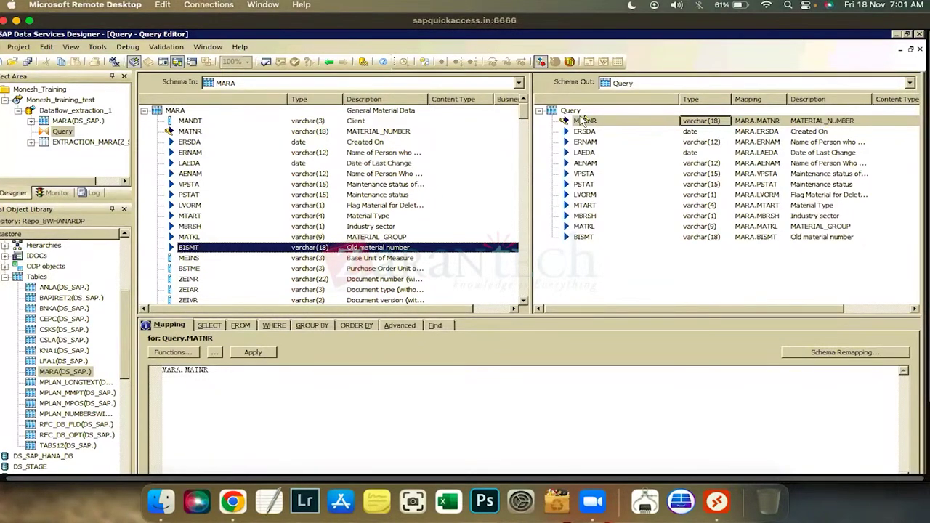
pyautogui.doubleClick(584, 121)
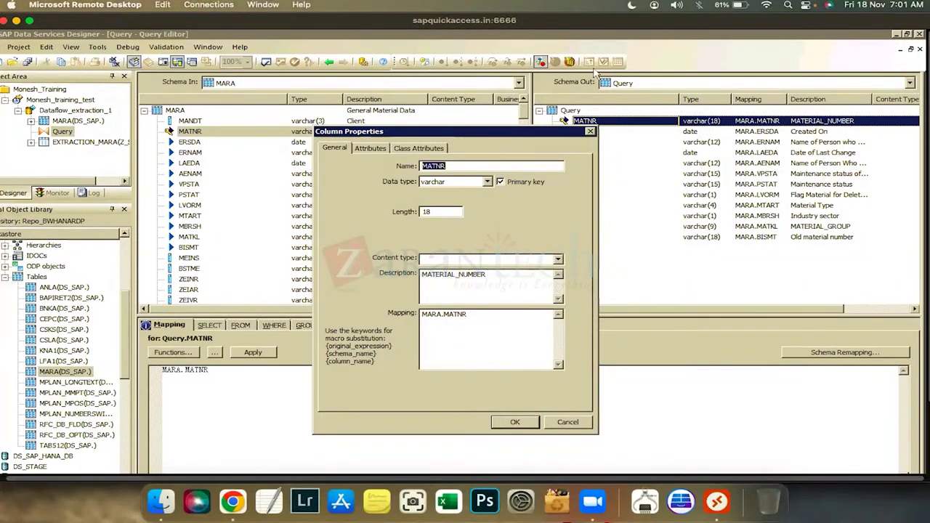
# Close MATNR's Column Properties unchanged and reselect MATNR in the output schema
pyautogui.press('Escape')
pyautogui.rightClick(566, 121)
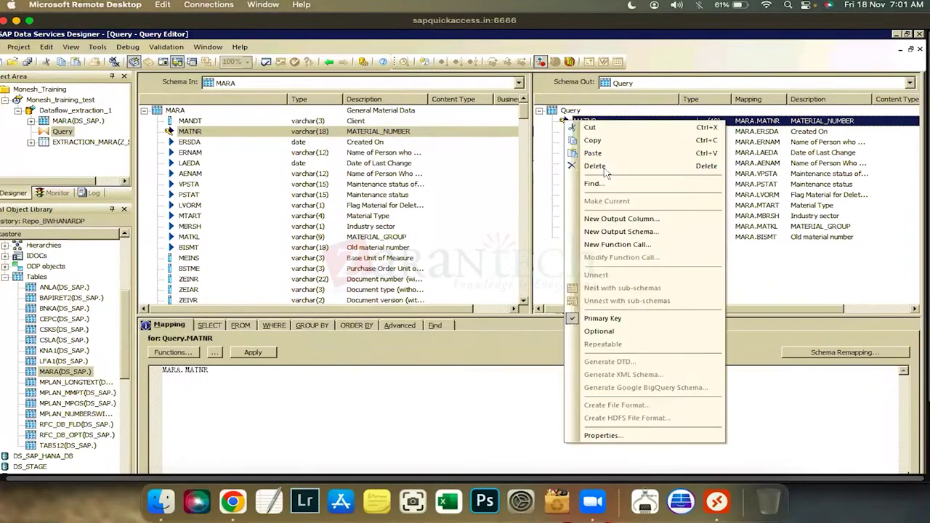
pyautogui.click(540, 175)
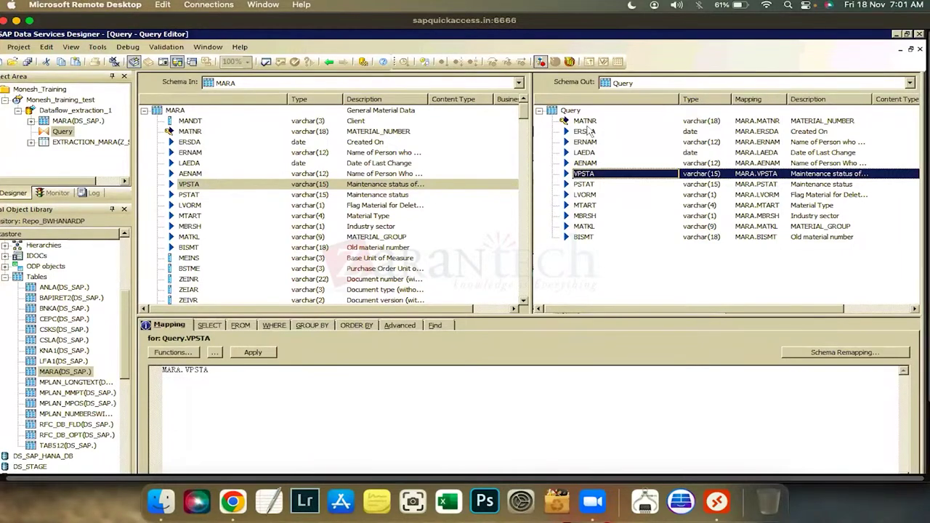
pyautogui.click(585, 121)
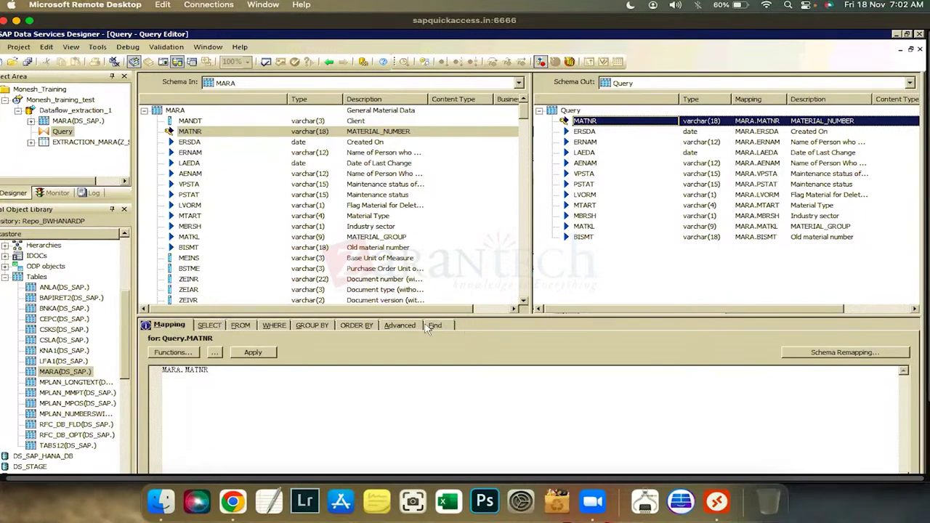
# Enable Distinct rows for the Query, then display its FROM settings showing MARA
pyautogui.click(208, 327)
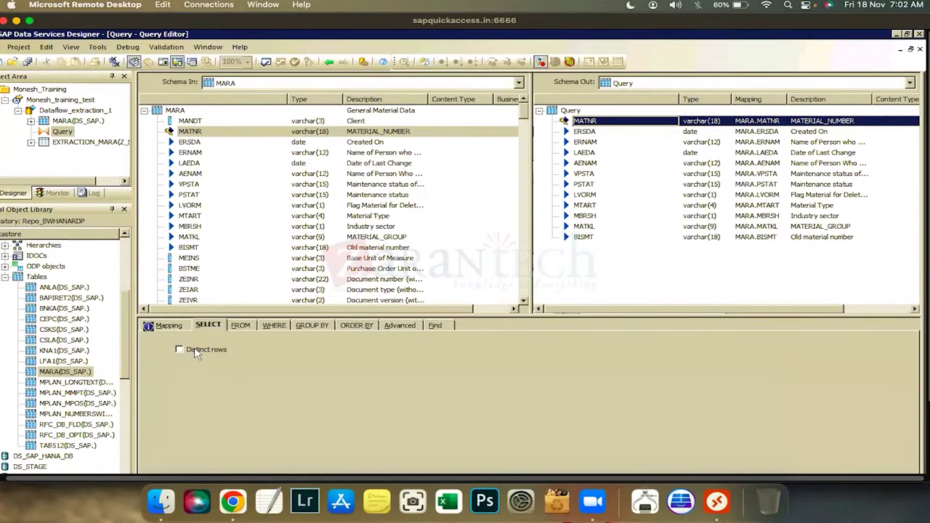
pyautogui.click(195, 352)
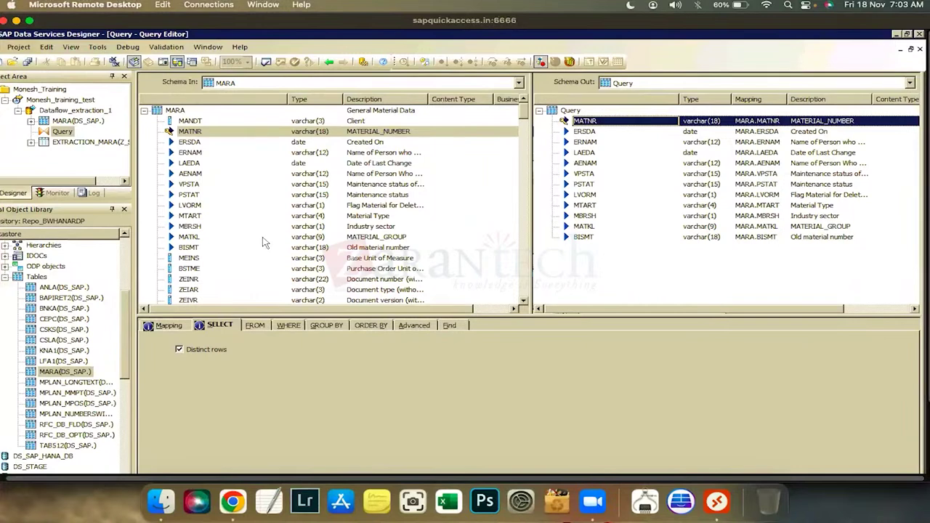
pyautogui.click(256, 327)
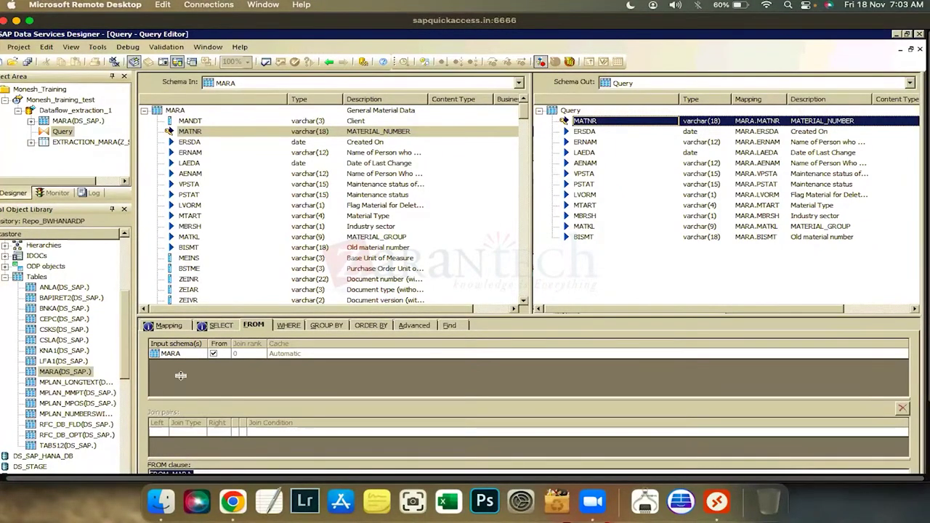
# Give the join pairs section more room and switch the Query Editor to its empty WHERE clause
pyautogui.moveTo(173, 398); pyautogui.dragTo(173, 376)
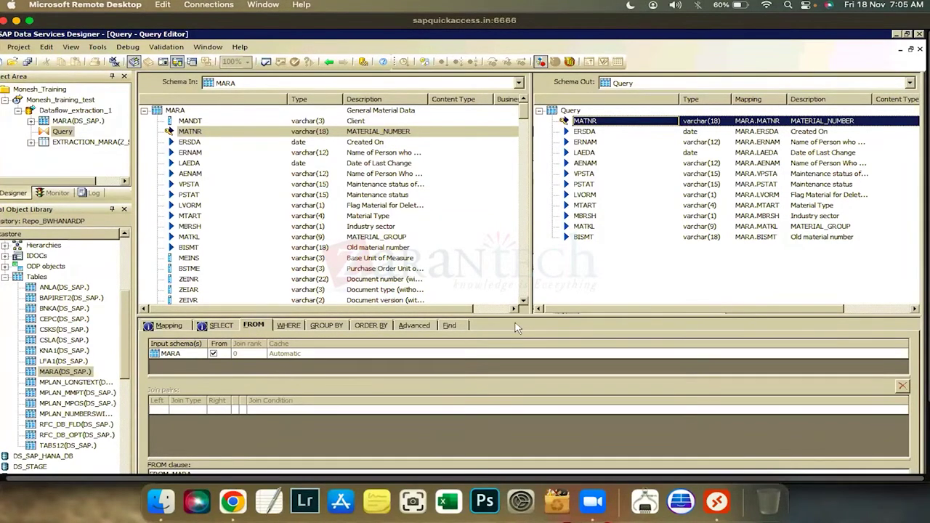
pyautogui.click(294, 326)
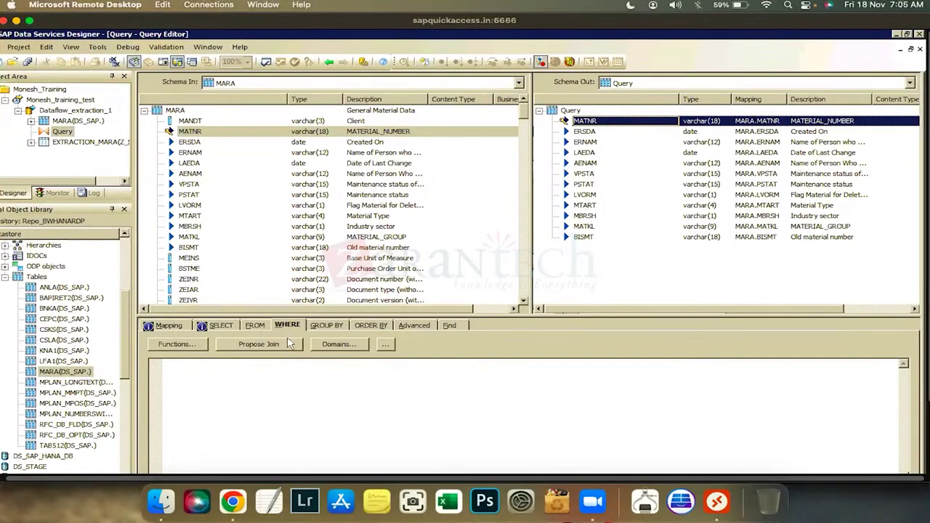
# Add MARA.LVORM to the WHERE clause, widen the input Description column, and check MEINS properties
pyautogui.click(336, 394)
pyautogui.click(192, 208)
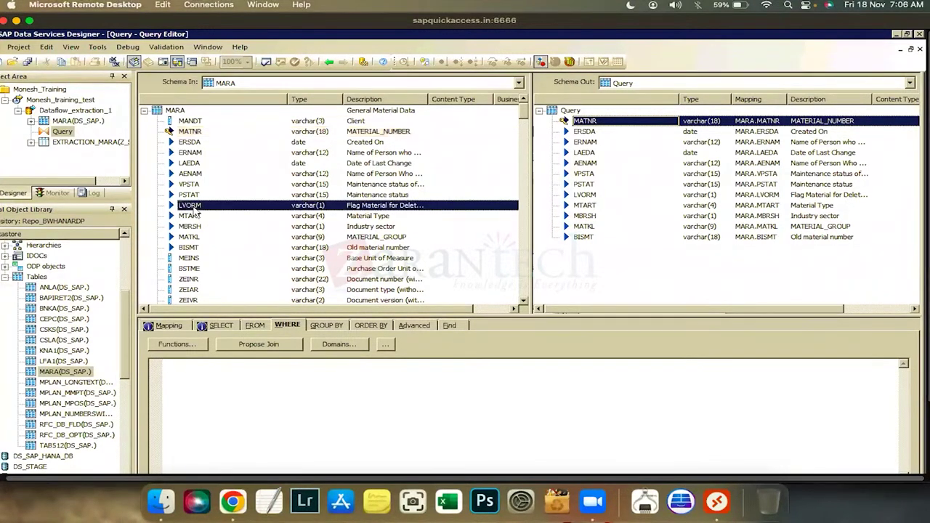
pyautogui.moveTo(263, 387); pyautogui.dragTo(259, 377)
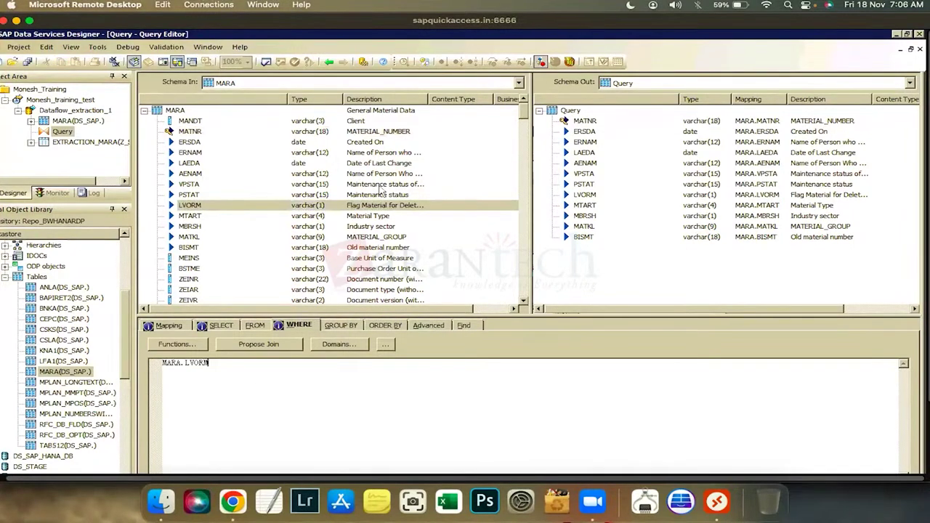
pyautogui.moveTo(469, 102); pyautogui.dragTo(470, 102)
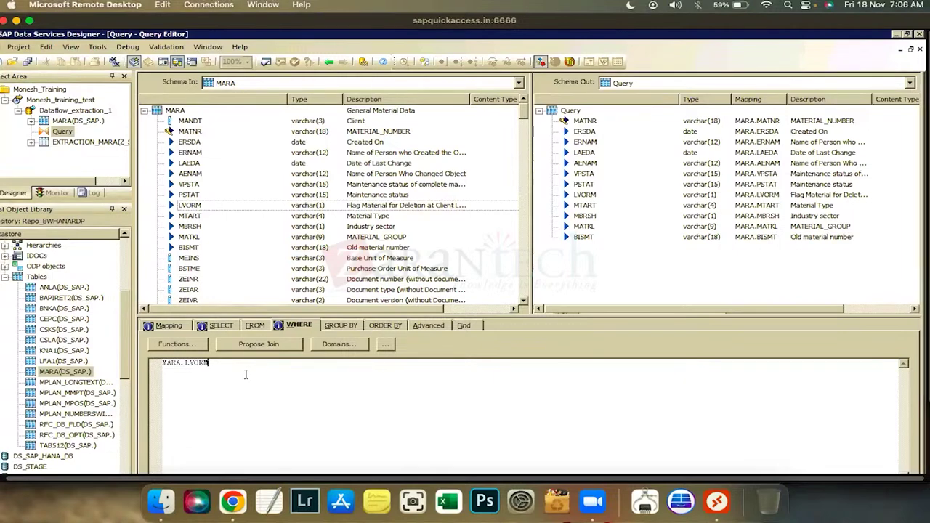
pyautogui.write('is')
pyautogui.press('BackSpace')
pyautogui.press('BackSpace')
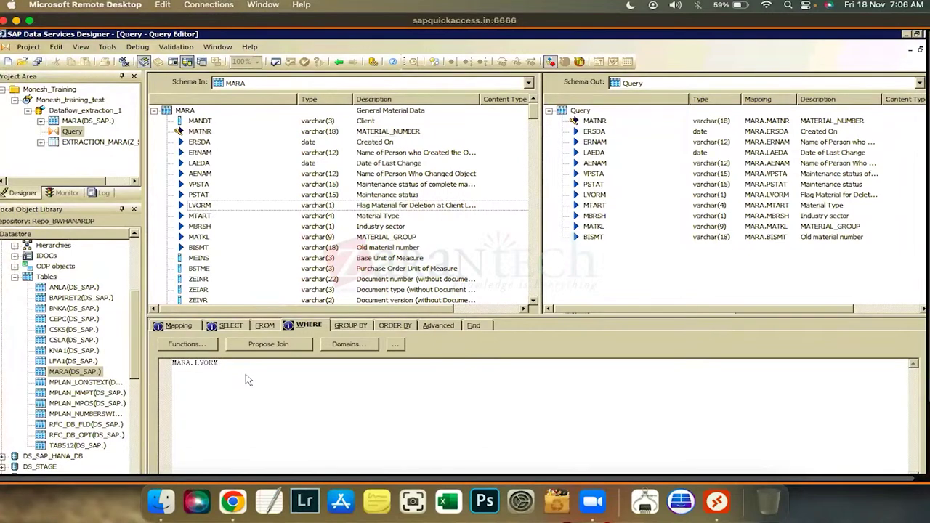
pyautogui.doubleClick(199, 258)
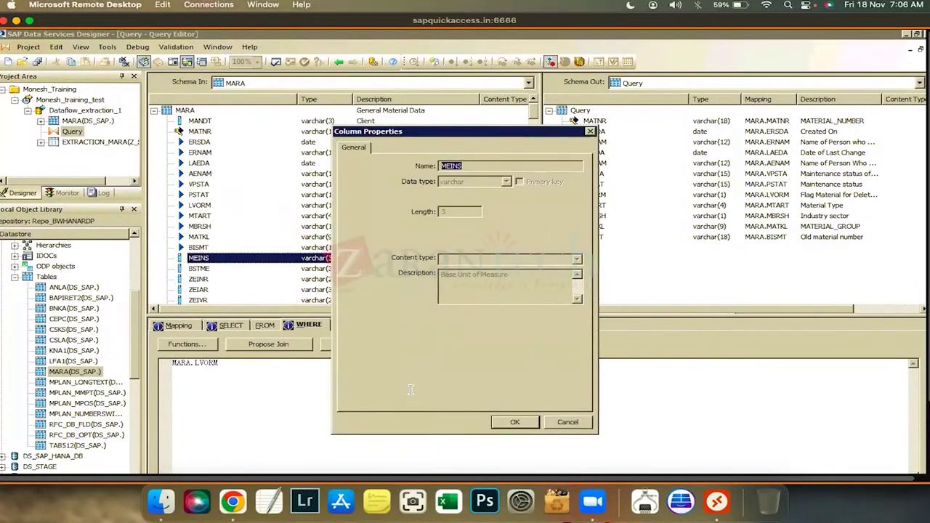
pyautogui.press('Escape')
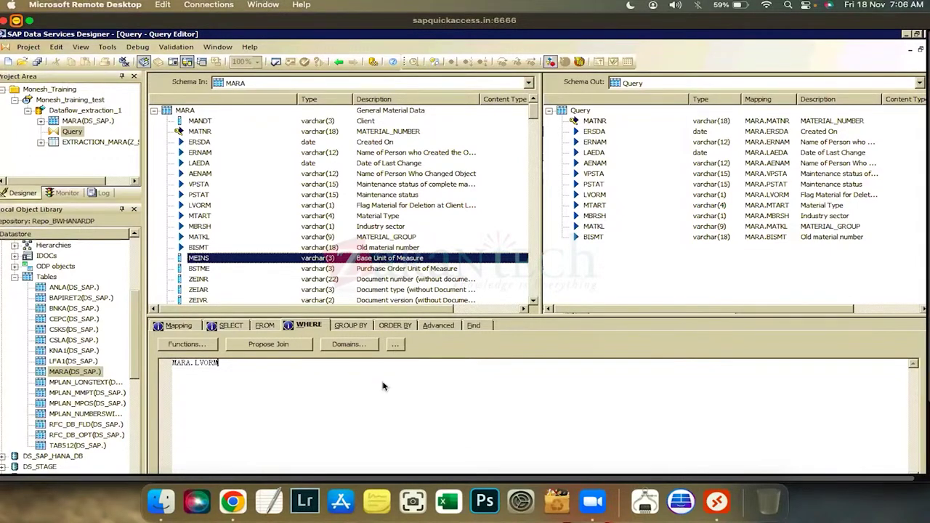
pyautogui.click(698, 502)
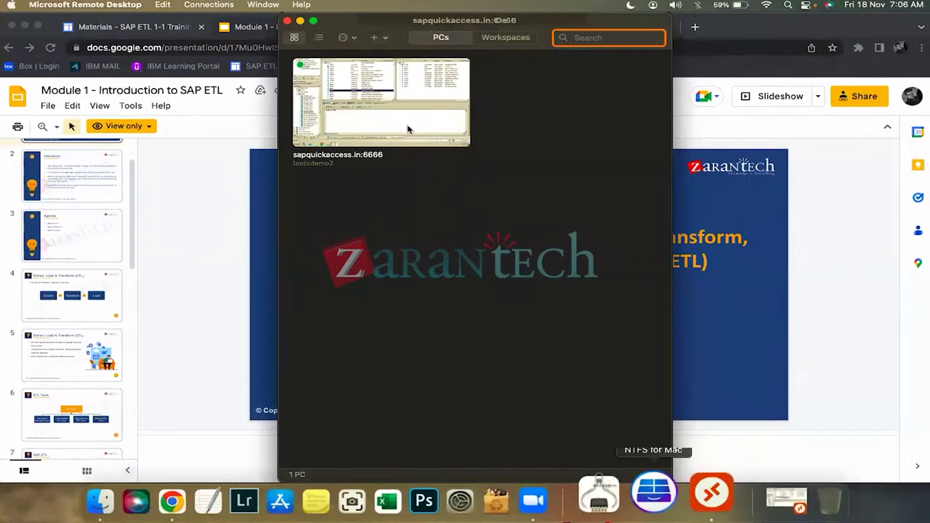
pyautogui.click(357, 80)
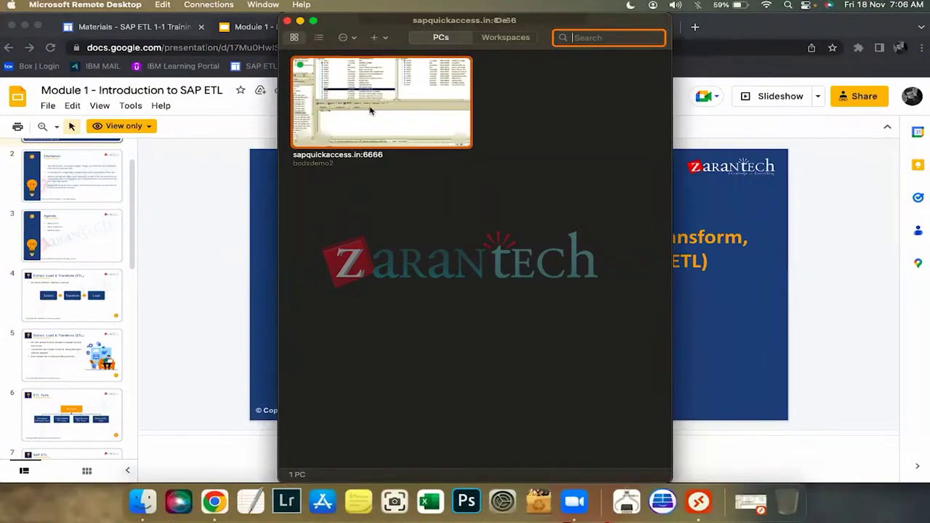
pyautogui.press('Return')
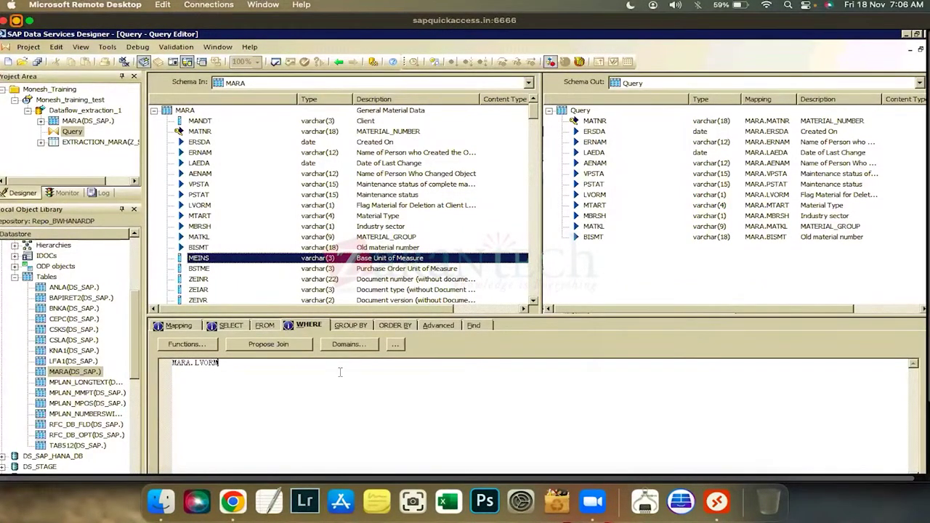
# Try the filter 'MARA.LVORM is null', then clear the whole WHERE condition
pyautogui.write('is null')
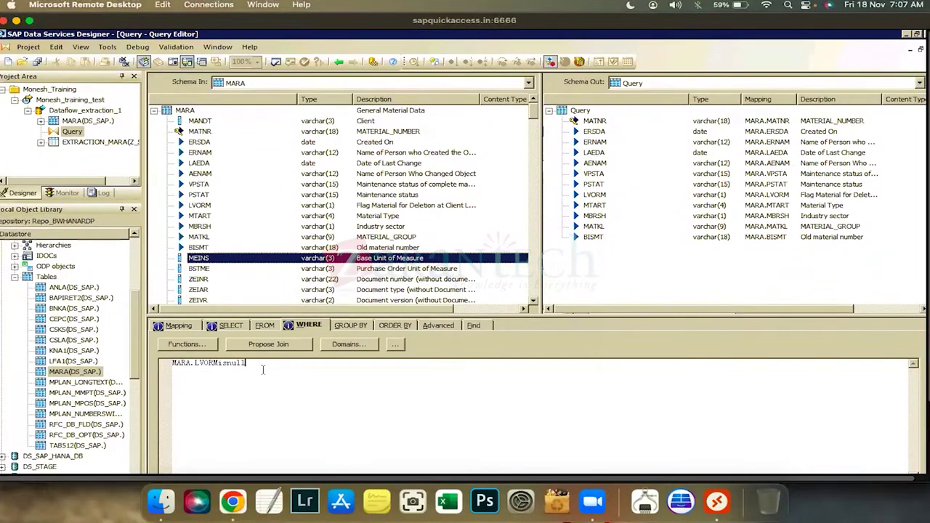
pyautogui.hotkey('ctrl', 'a')
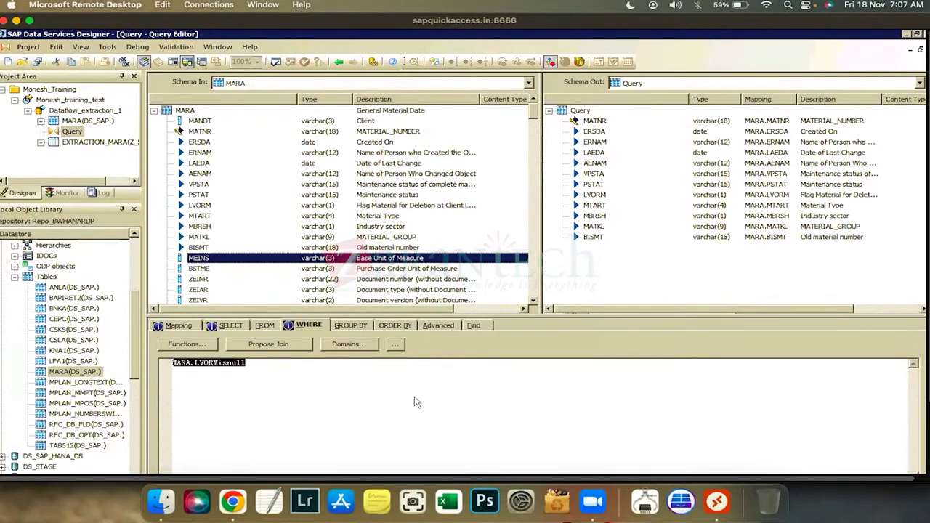
pyautogui.press('Delete')
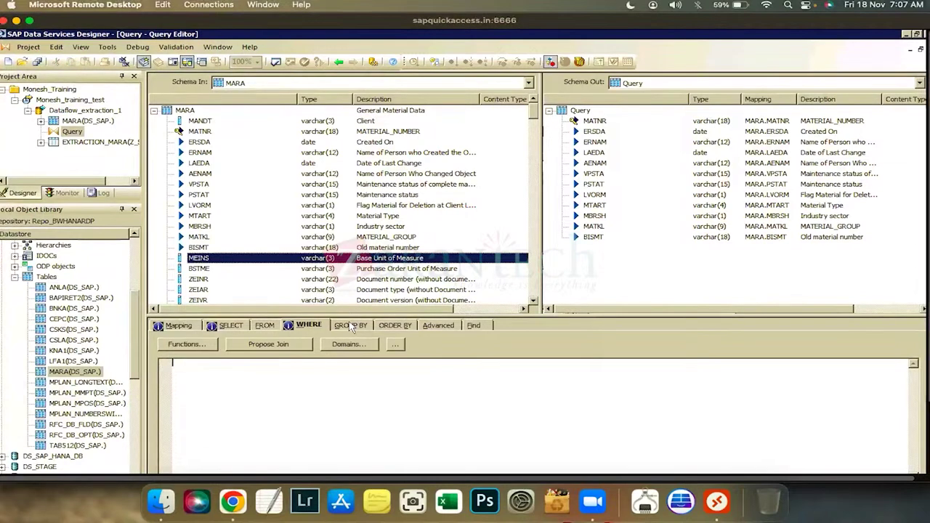
# Review the GROUP BY, ORDER BY and SELECT tabs, view MATNR's mapping, then return to the data flow
pyautogui.click(350, 326)
pyautogui.click(381, 325)
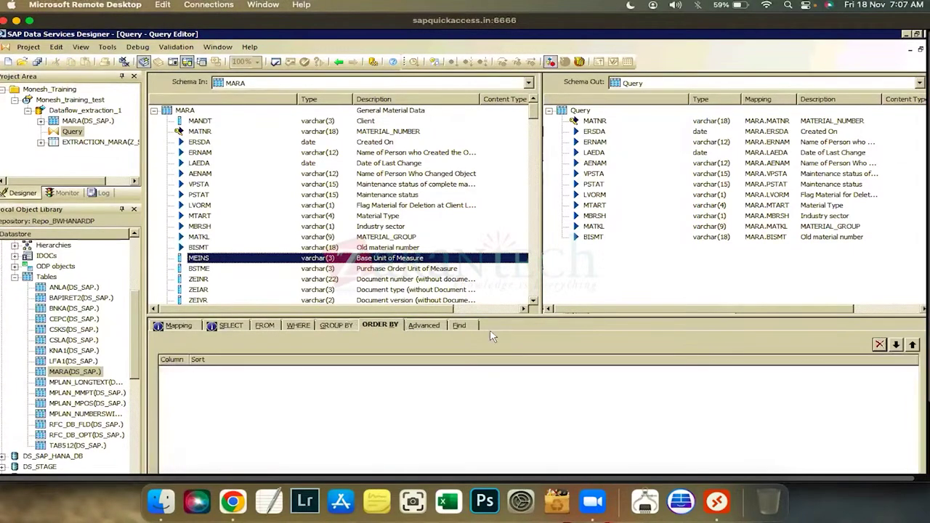
pyautogui.click(167, 329)
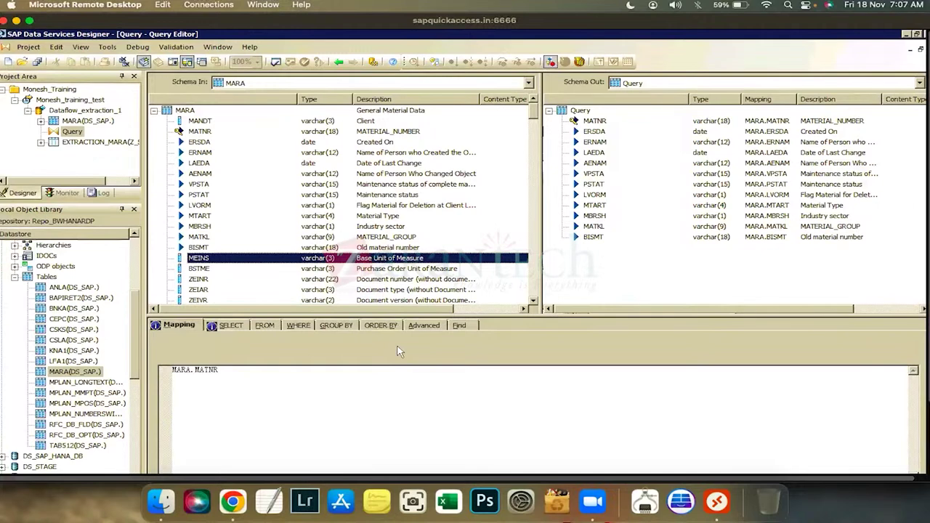
pyautogui.click(231, 326)
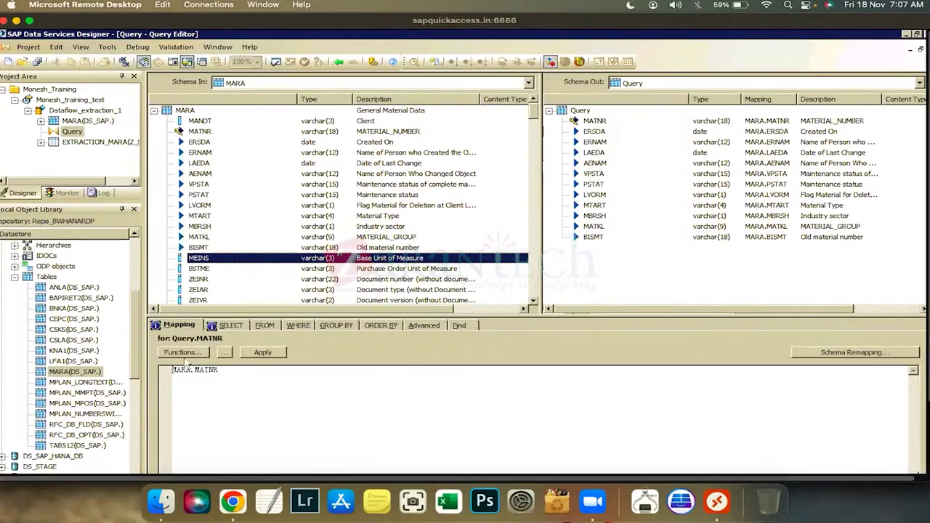
pyautogui.click(175, 325)
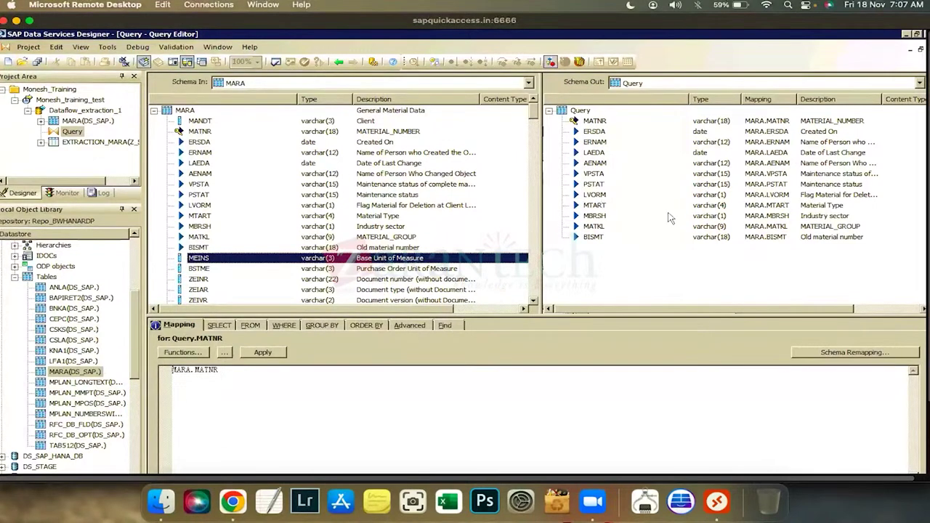
pyautogui.click(338, 64)
# Open the Monesh_training_test job and move its dataflow toward the canvas centre
pyautogui.click(351, 226)
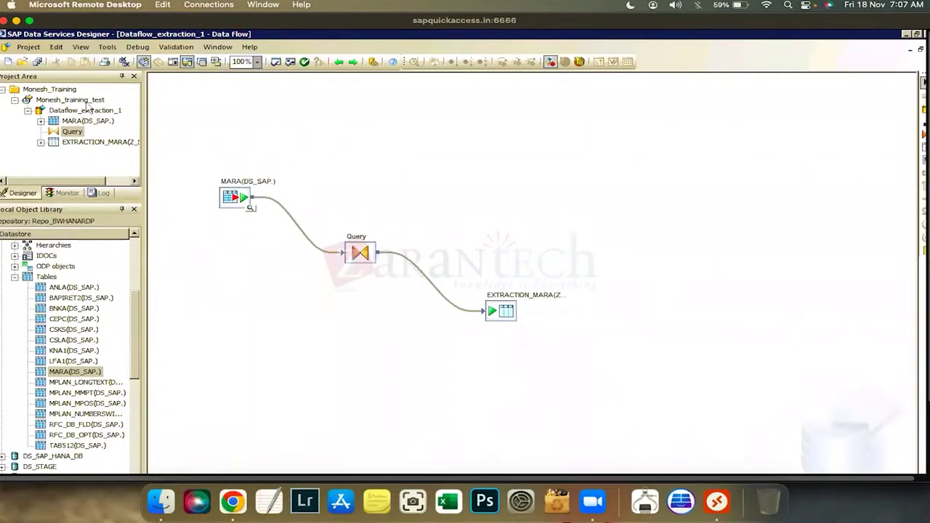
pyautogui.click(80, 101)
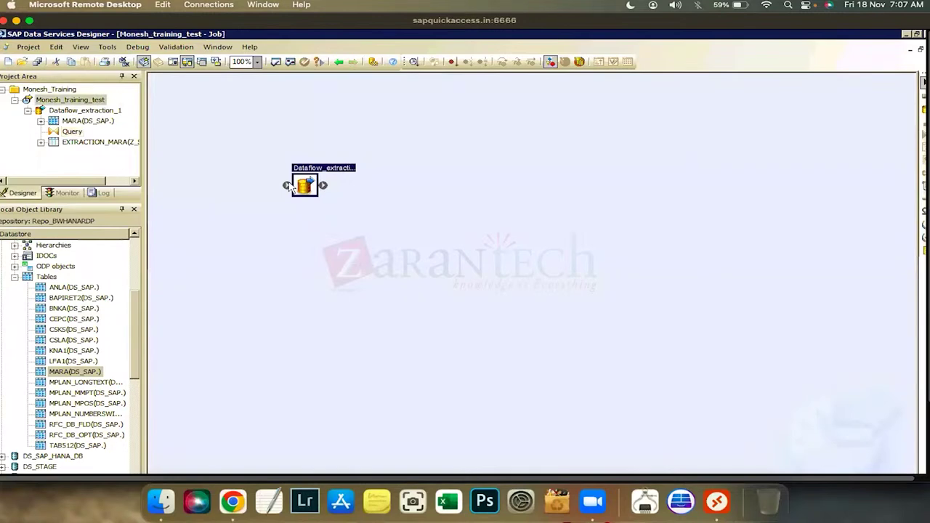
pyautogui.moveTo(408, 207); pyautogui.dragTo(412, 205)
pyautogui.click(399, 175)
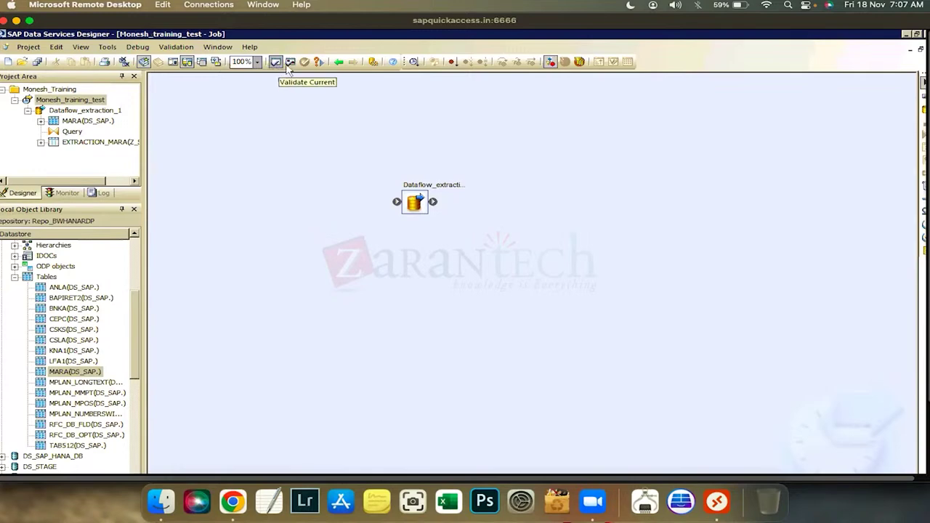
# Validate all objects, close the results, and save all changes to the job and data flow
pyautogui.click(297, 64)
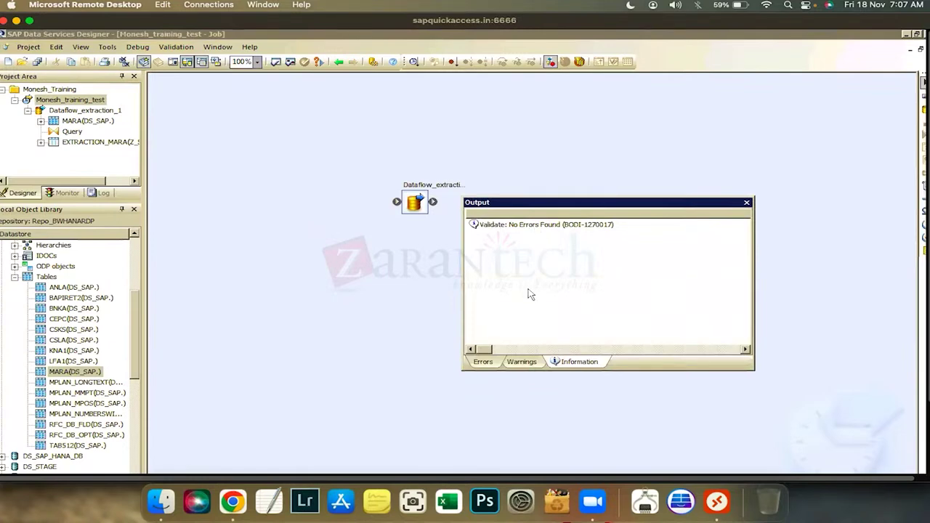
pyautogui.click(747, 203)
pyautogui.click(37, 62)
pyautogui.click(378, 346)
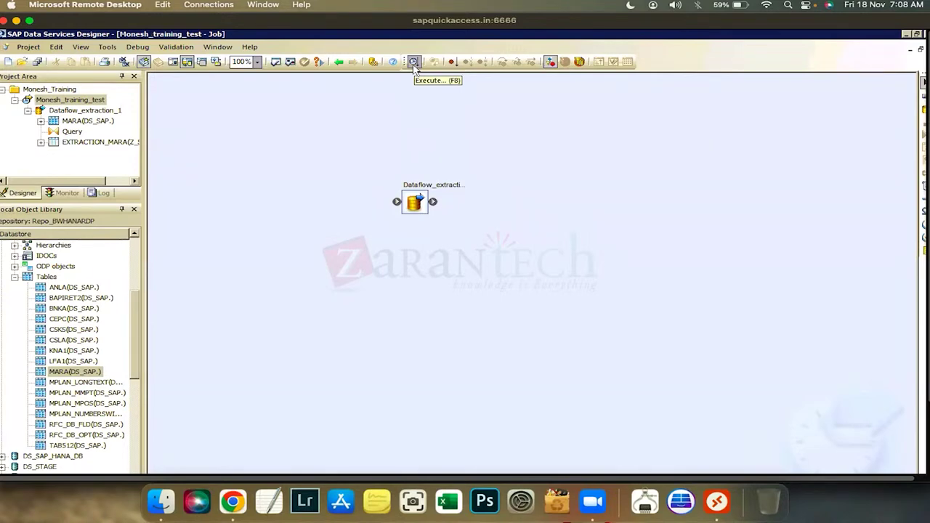
pyautogui.click(44, 100)
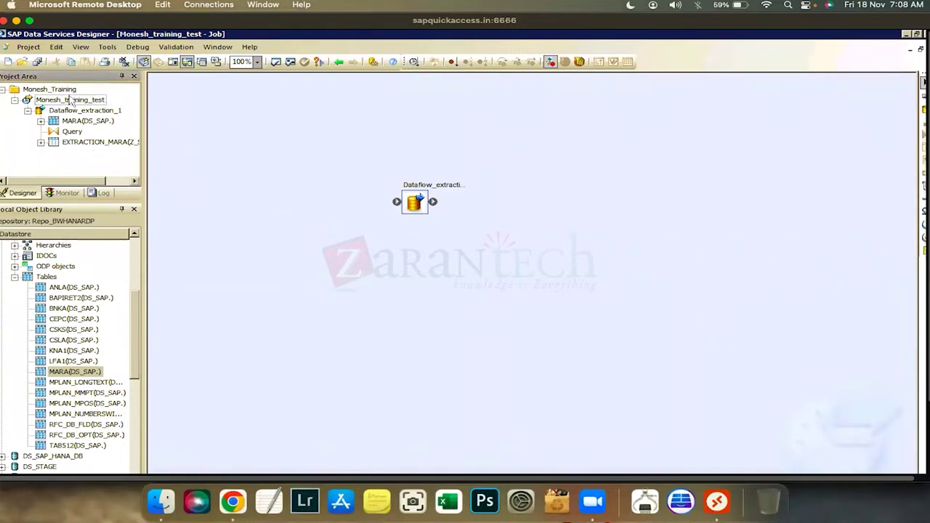
# Execute the Monesh_training_test job, accepting the default Execution Properties
pyautogui.rightClick(71, 99)
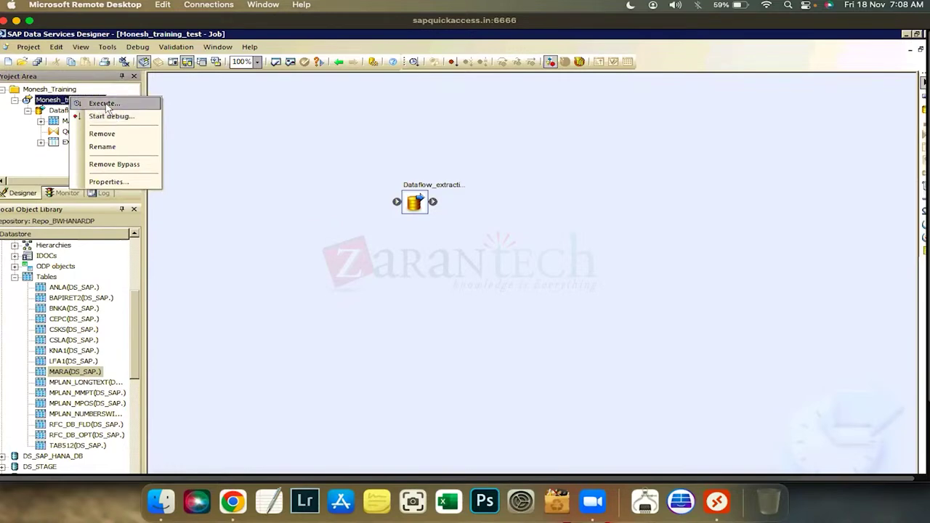
pyautogui.click(104, 106)
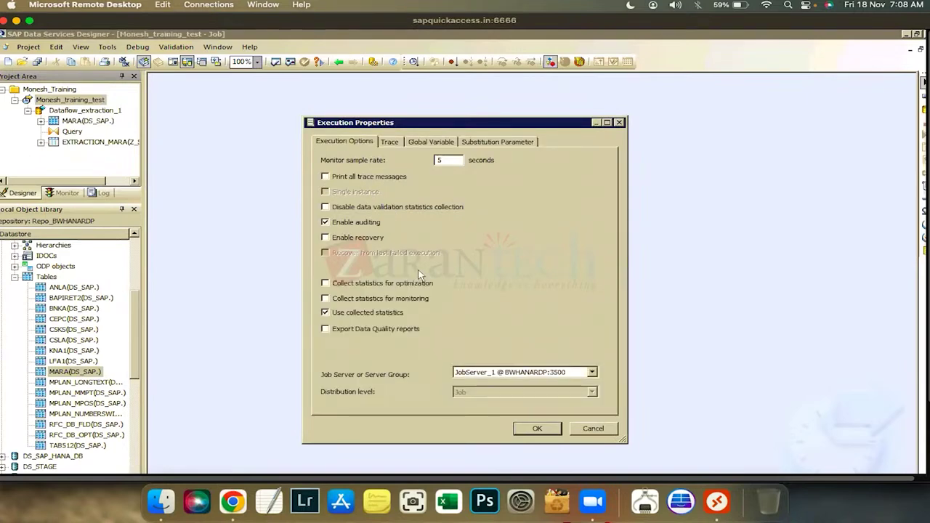
pyautogui.click(545, 431)
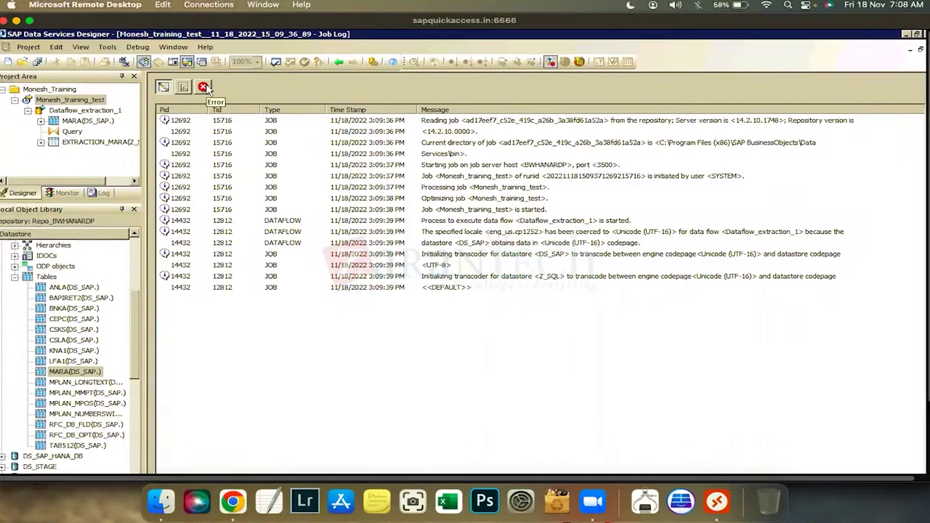
# Show the job's error log and read the ODBC and BWHANARDP login failure rows
pyautogui.click(203, 87)
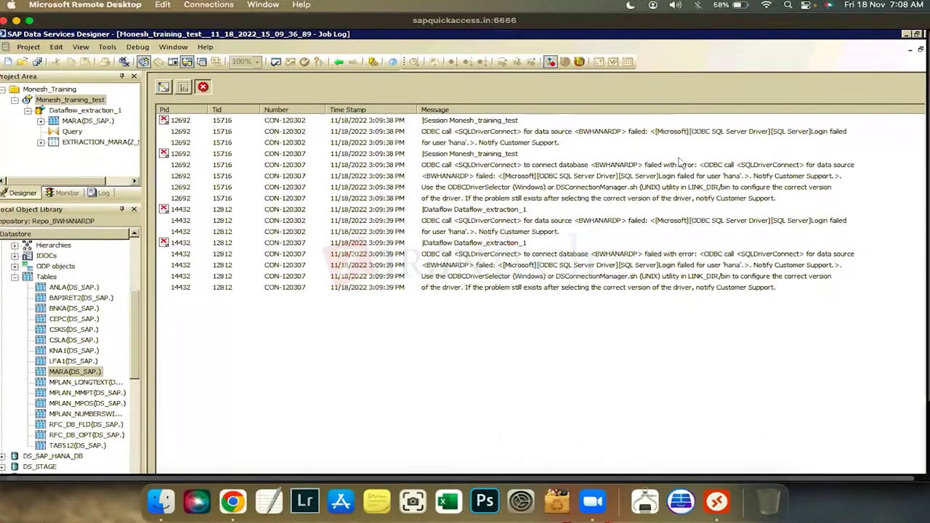
pyautogui.click(538, 140)
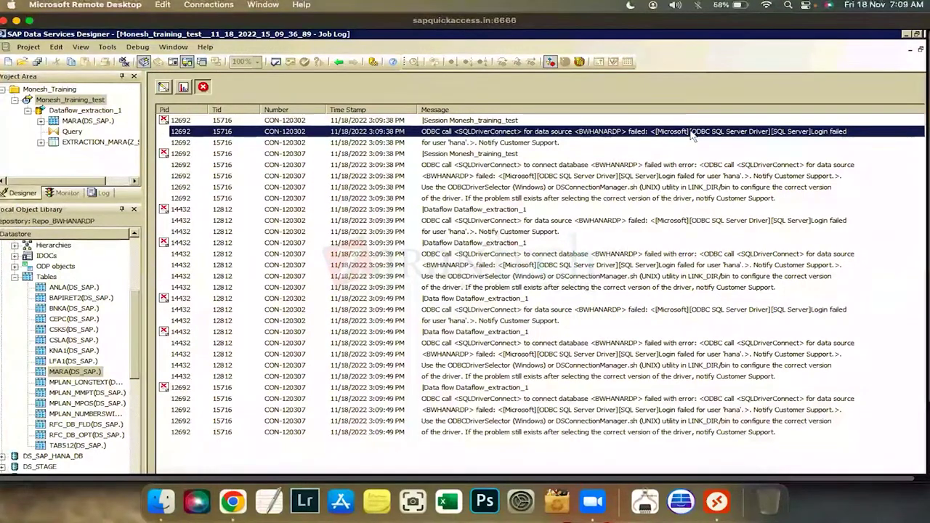
pyautogui.click(685, 287)
pyautogui.click(632, 165)
pyautogui.click(640, 354)
pyautogui.press('Down')
pyautogui.press('Down')
pyautogui.press('Down')
pyautogui.press('Down')
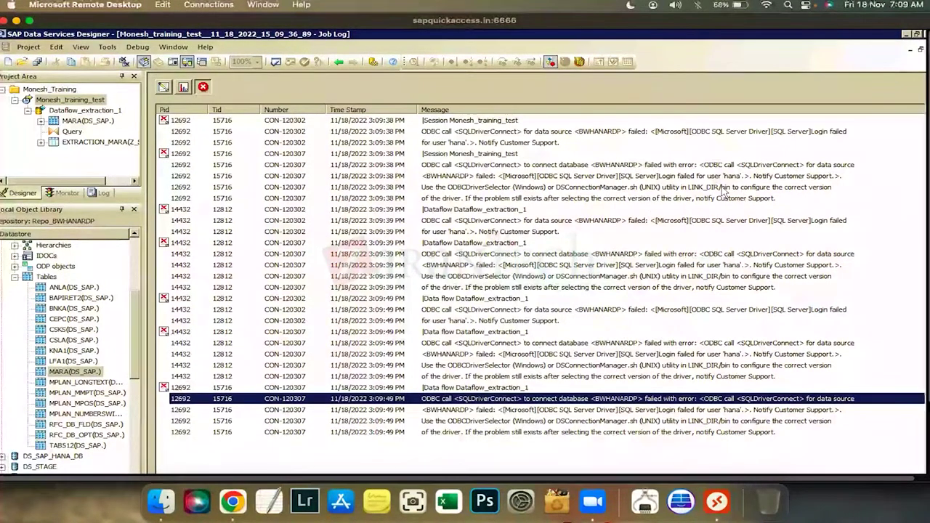
pyautogui.click(495, 179)
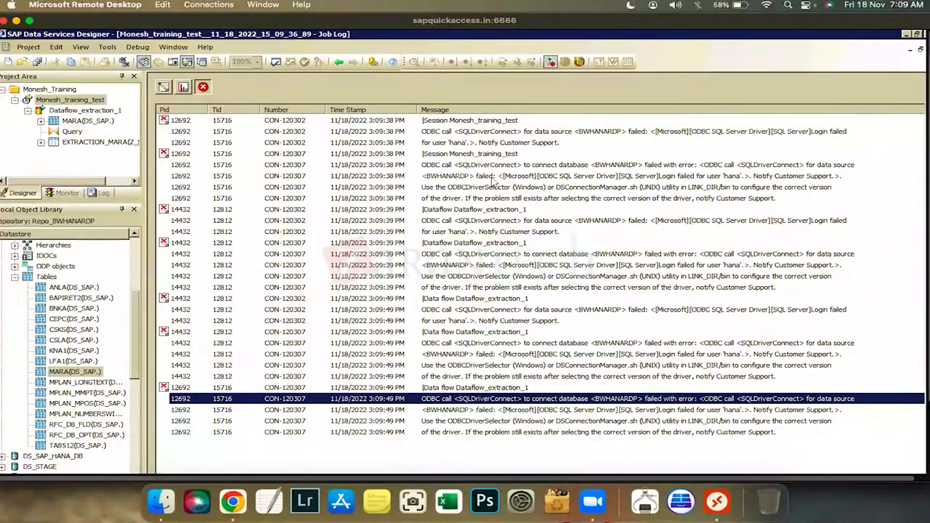
pyautogui.click(813, 187)
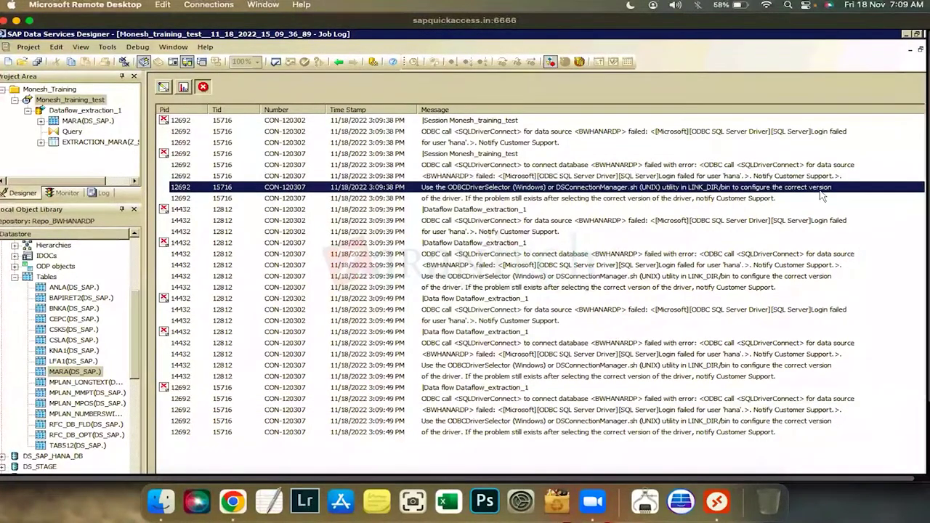
pyautogui.click(695, 199)
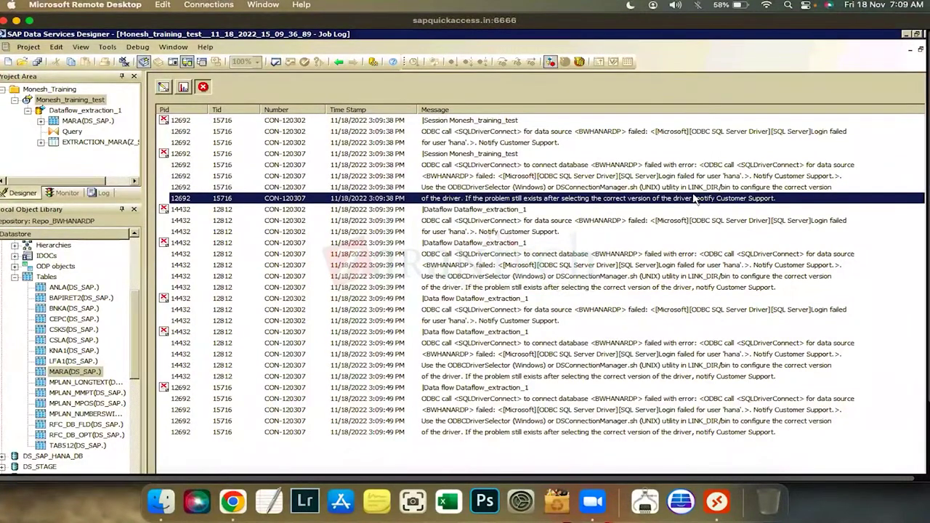
# Widen the Local Object Library to list all datastores and collapse DS_SAP
pyautogui.moveTo(149, 258); pyautogui.dragTo(273, 243)
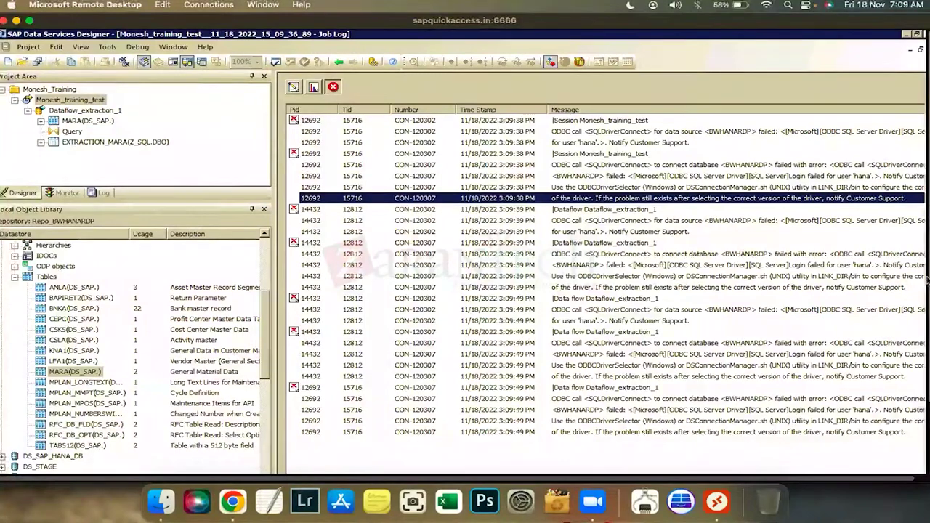
pyautogui.scroll(-3, 775, 280)
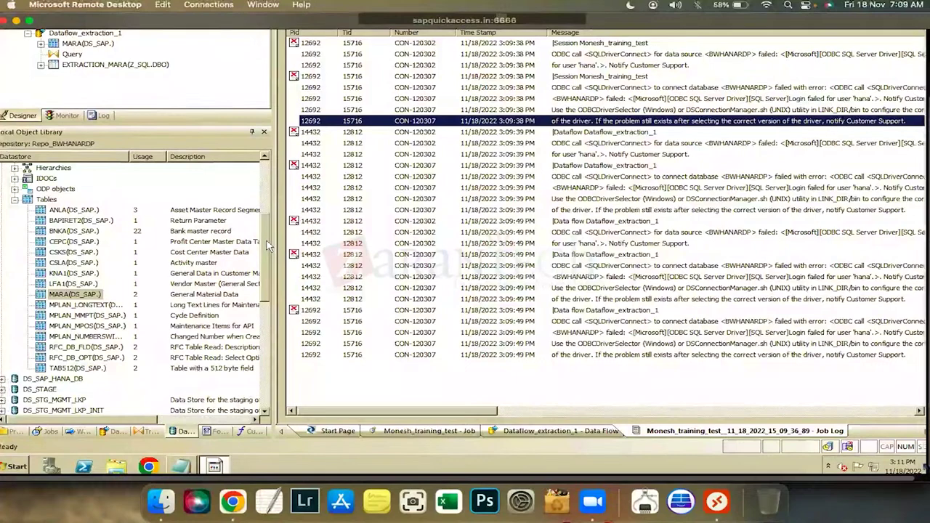
pyautogui.scroll(1, 259, 194)
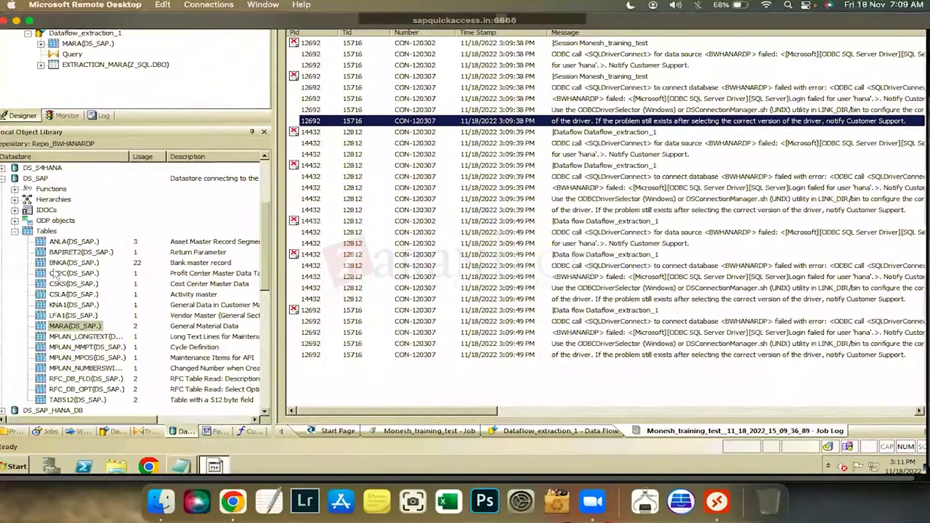
pyautogui.scroll(4, 109, 255)
pyautogui.doubleClick(40, 294)
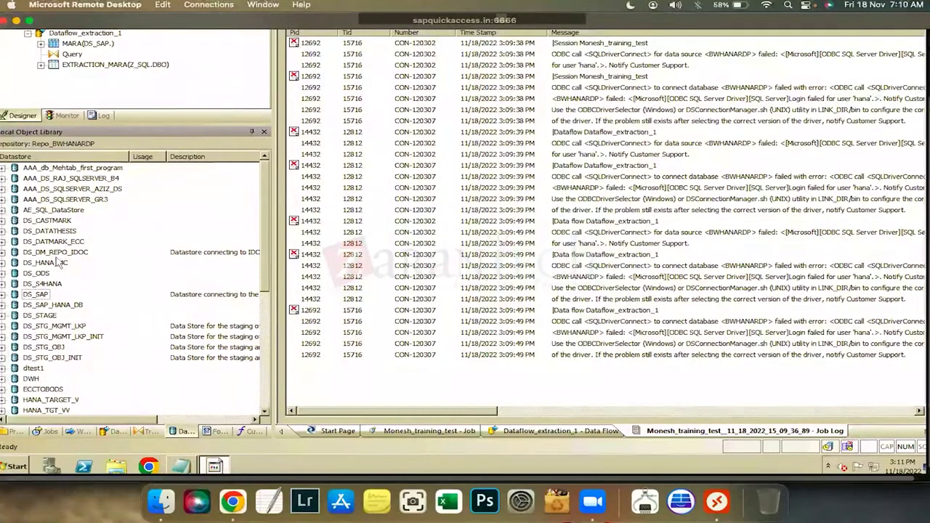
# Edit the DS_HANA_MC datastore, apply it, and decline saving the connection that cannot be reached
pyautogui.rightClick(63, 262)
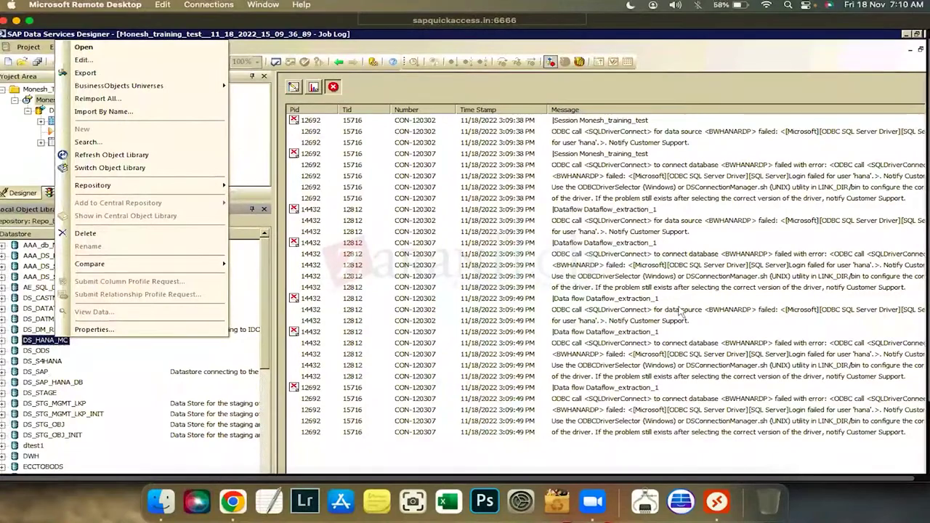
pyautogui.click(102, 60)
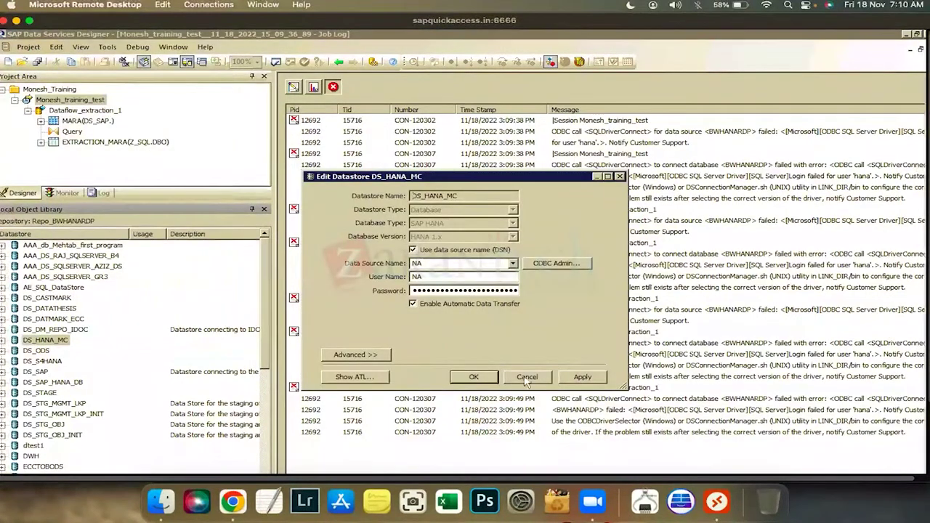
pyautogui.press('Return')
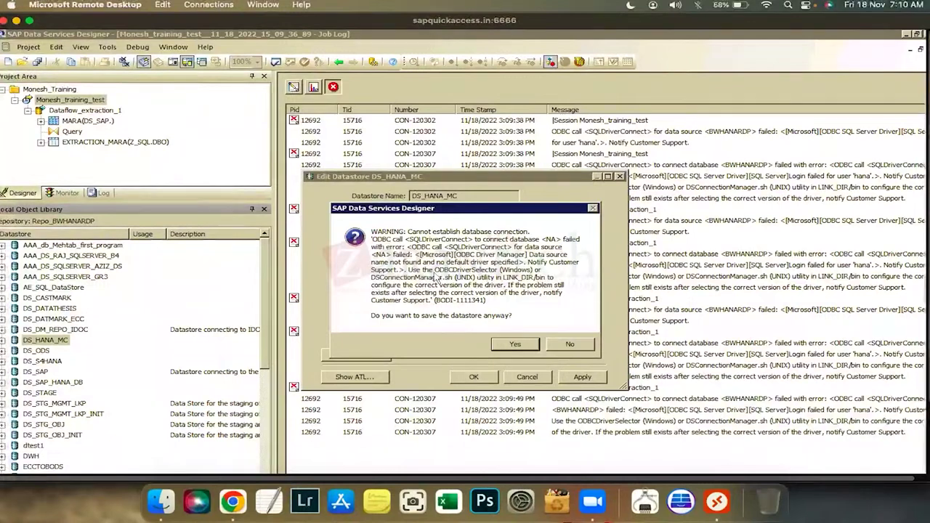
pyautogui.press('n')
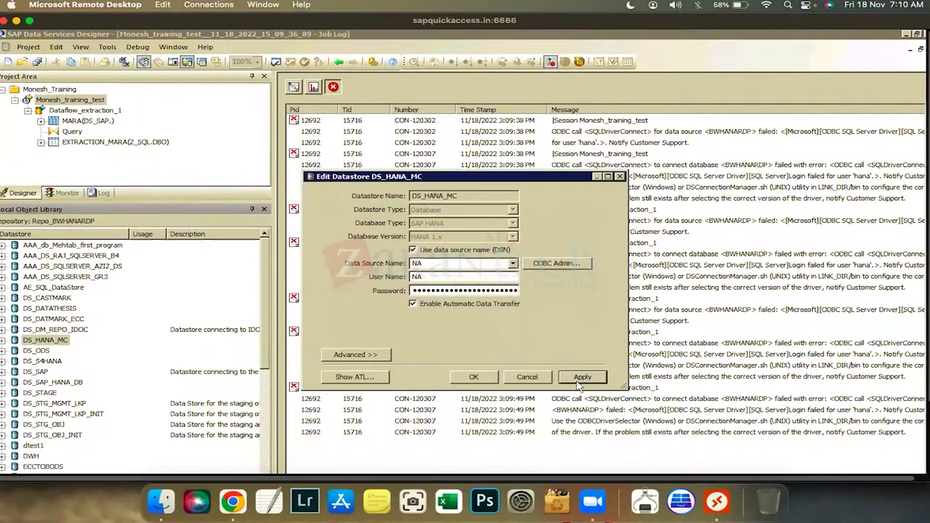
pyautogui.press('Return')
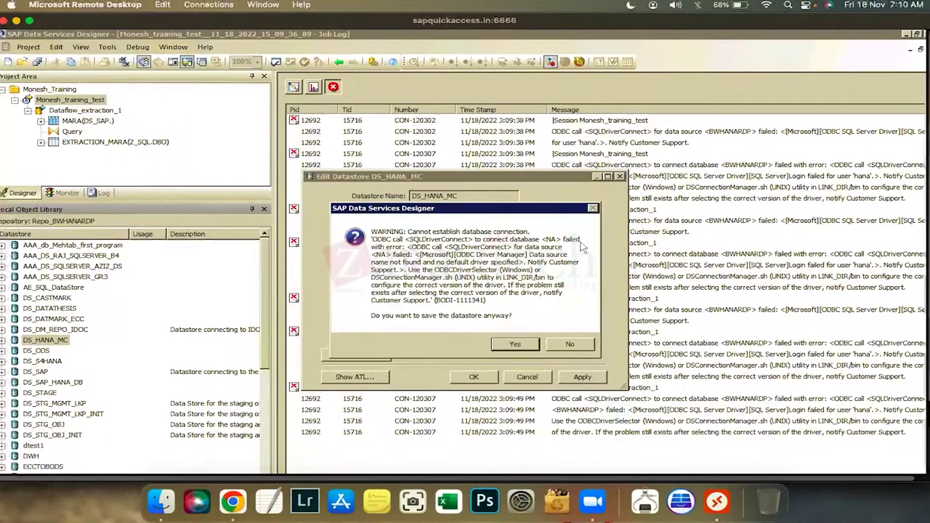
pyautogui.click(571, 344)
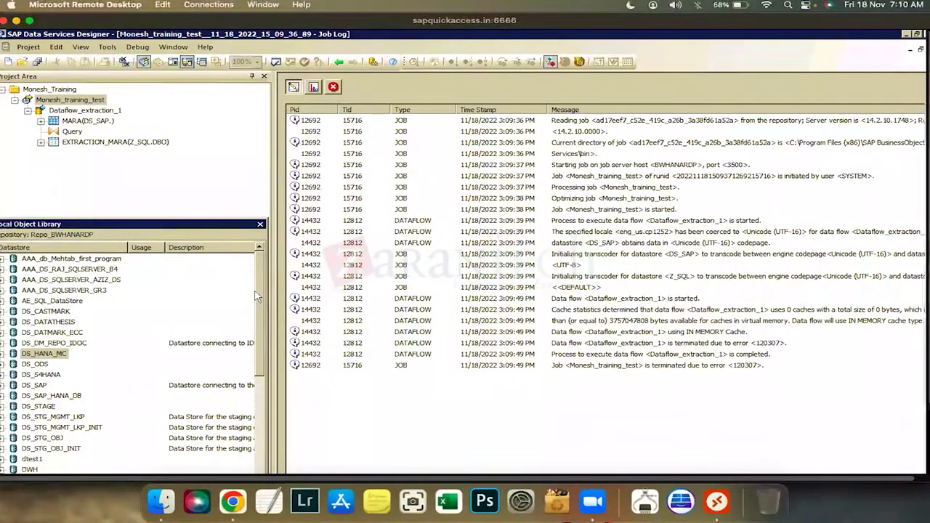
# Scroll the Local Object Library to locate the SQL12 datastore
pyautogui.scroll(-2, 155, 353)
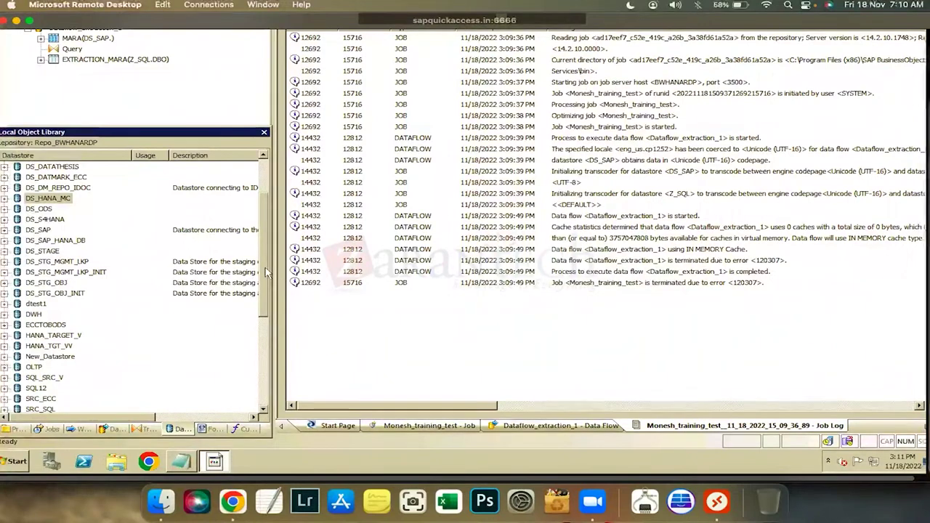
pyautogui.scroll(-1, 268, 322)
pyautogui.scroll(-4, 265, 338)
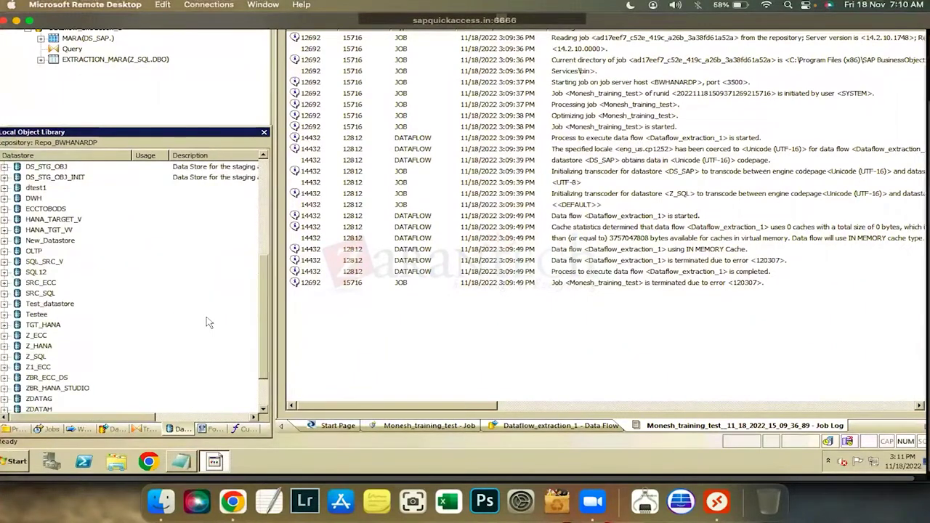
pyautogui.rightClick(35, 261)
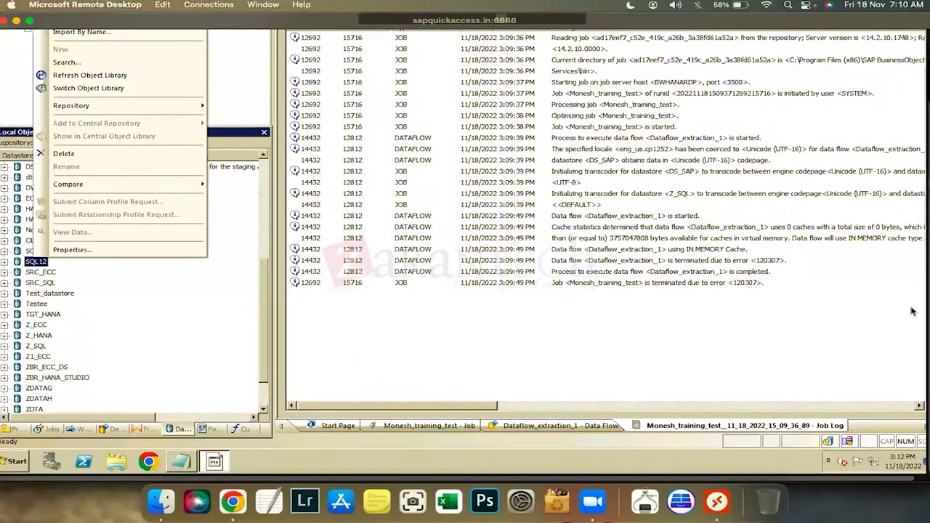
pyautogui.click(258, 256)
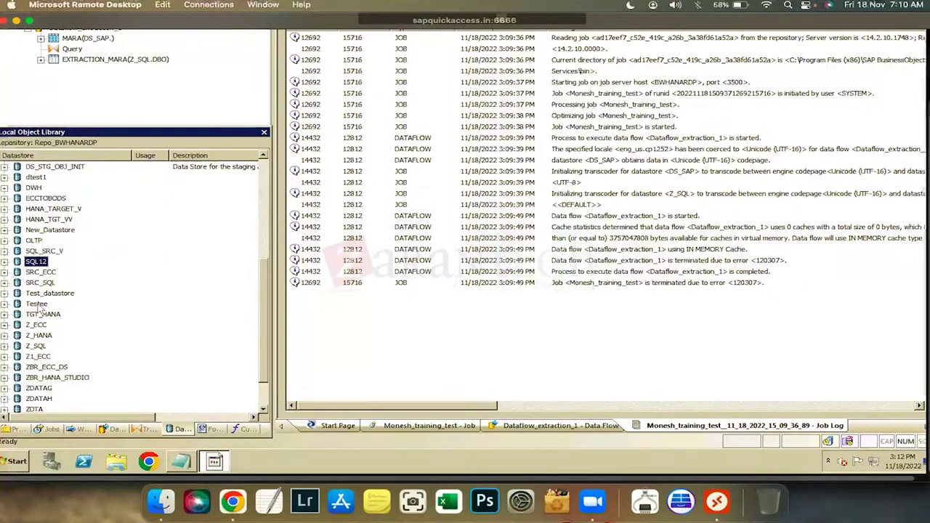
pyautogui.scroll(2, 872, 367)
pyautogui.click(872, 367)
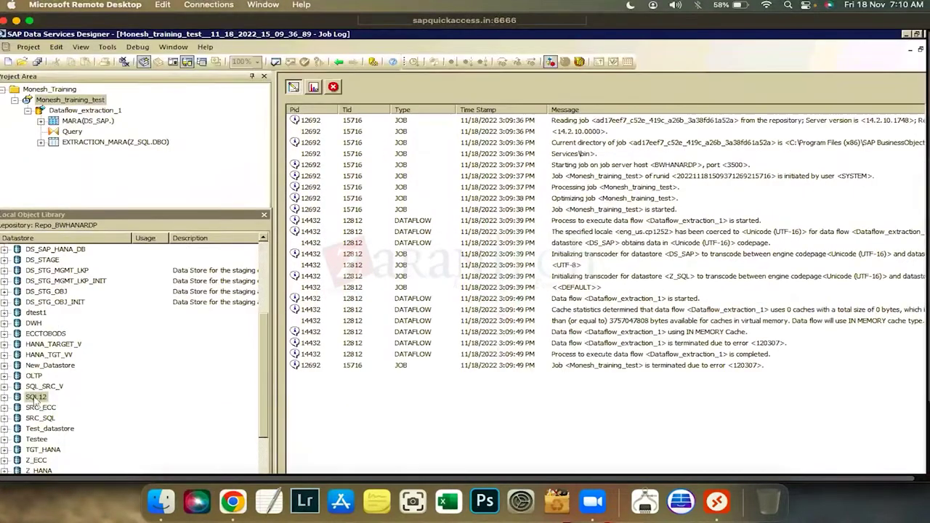
# Edit SQL12, reapply its connection settings, and close the editor with OK
pyautogui.rightClick(35, 397)
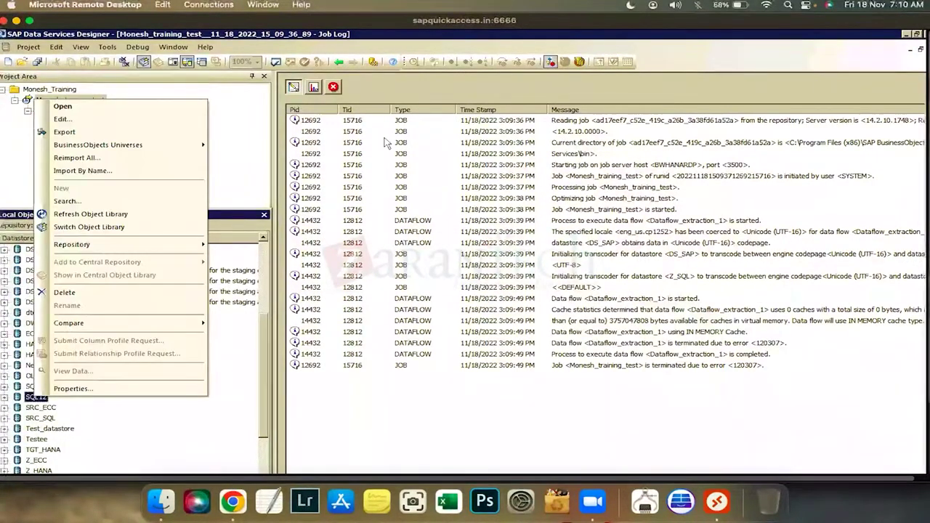
pyautogui.click(80, 120)
pyautogui.click(266, 463)
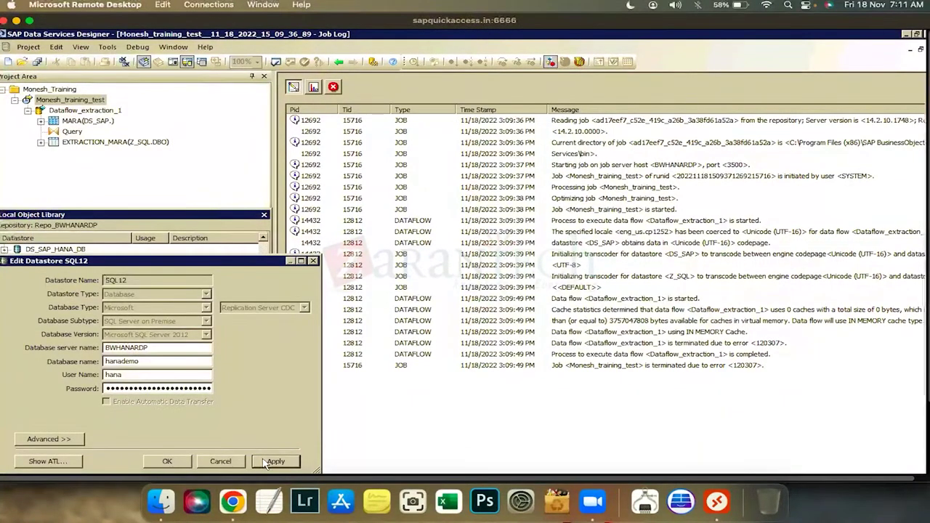
pyautogui.click(169, 463)
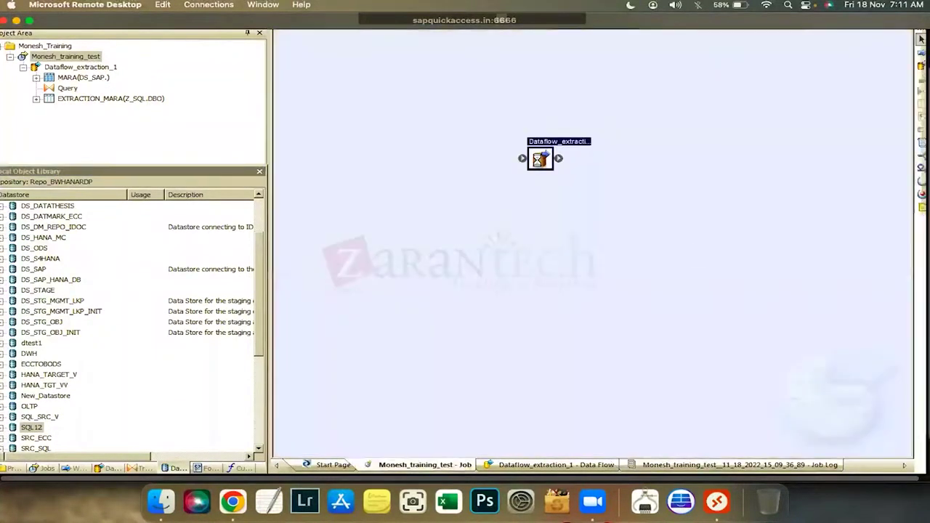
# Open Dataflow_extraction_1 and delete its EXTRACTION_MARA target table
pyautogui.doubleClick(539, 157)
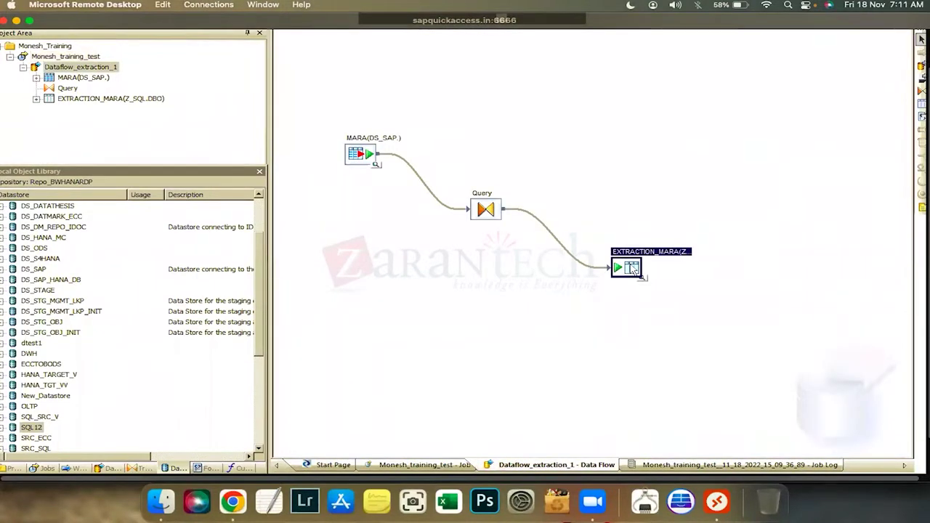
pyautogui.rightClick(630, 269)
pyautogui.press('Delete')
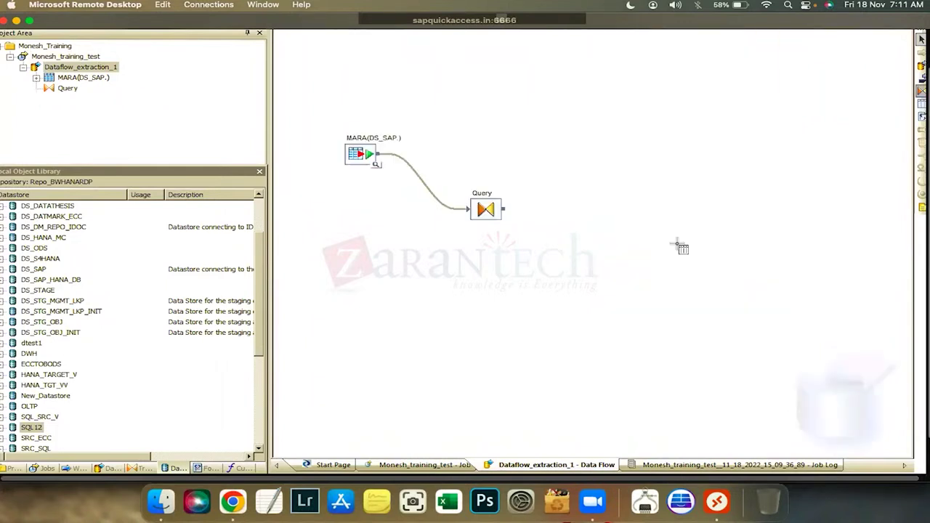
# Place a new template table named testing123 in datastore SRC_SQL
pyautogui.click(677, 249)
pyautogui.write('tes')
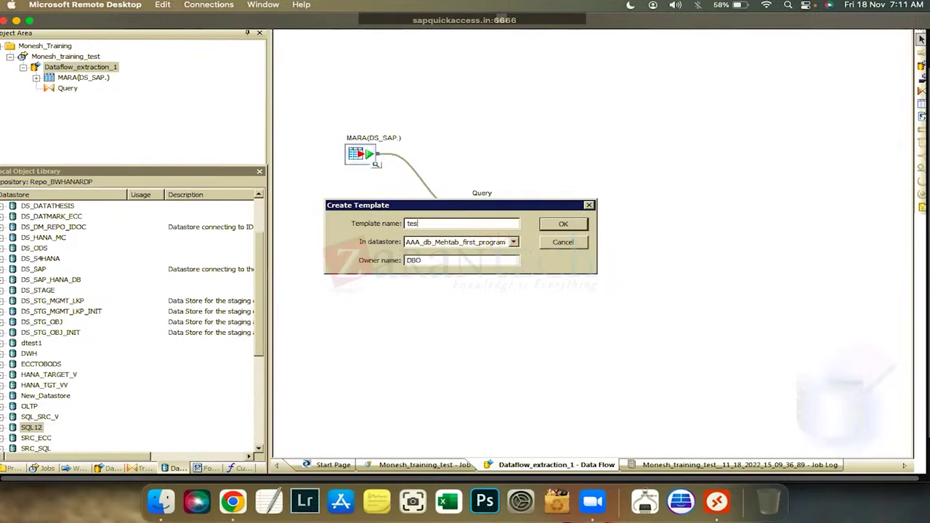
pyautogui.write('ting123')
pyautogui.click(514, 242)
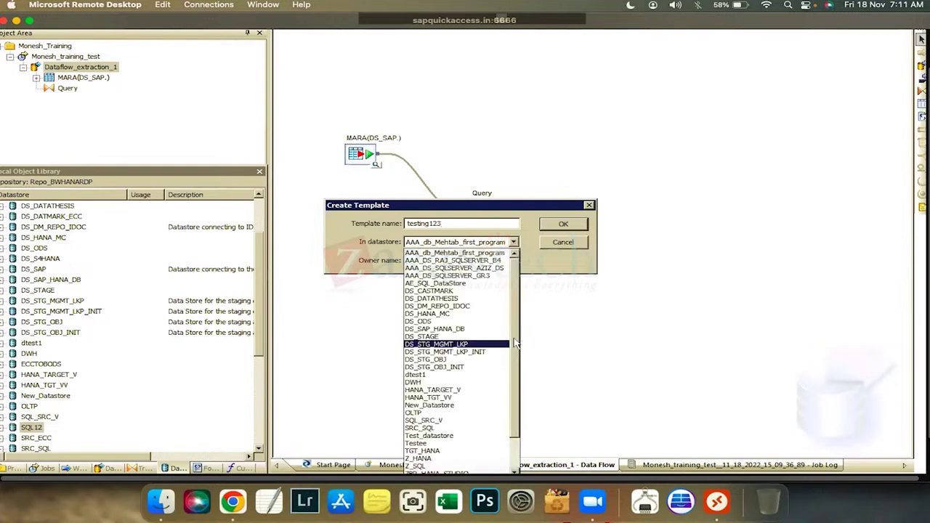
pyautogui.scroll(-1, 519, 398)
pyautogui.scroll(-1, 519, 397)
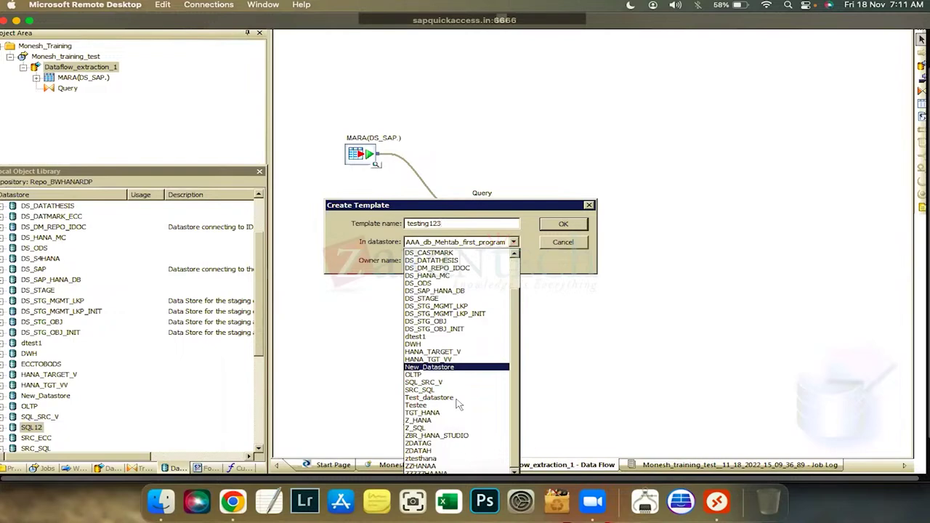
pyautogui.scroll(-2, 465, 402)
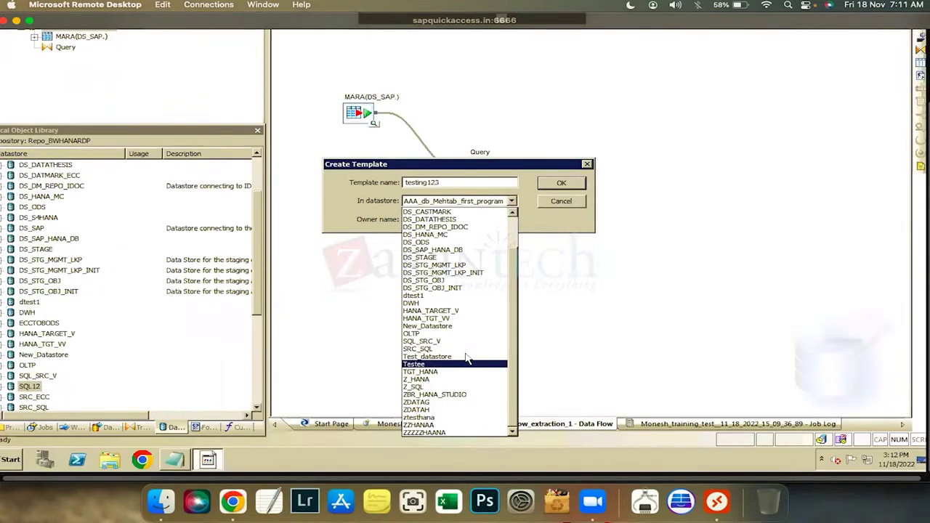
pyautogui.hscroll(-1, 506, 342)
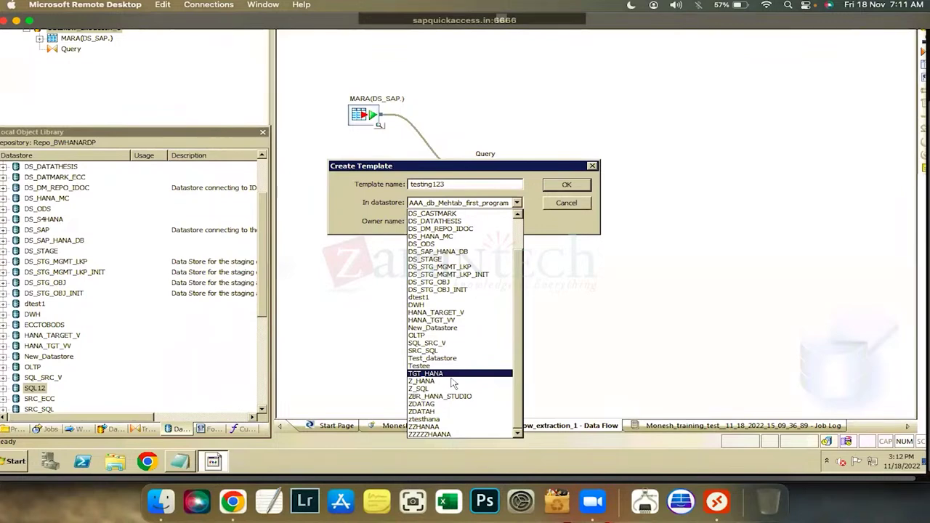
pyautogui.press('s')
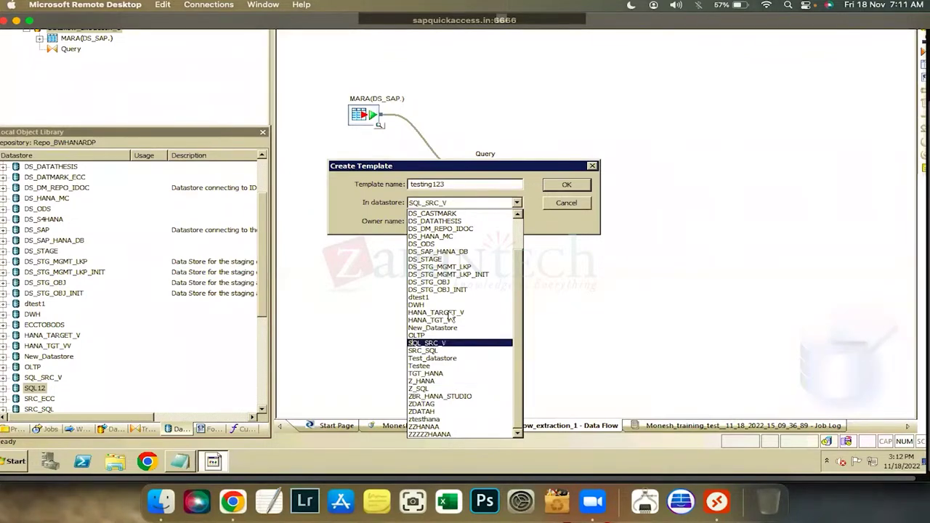
pyautogui.press('Down')
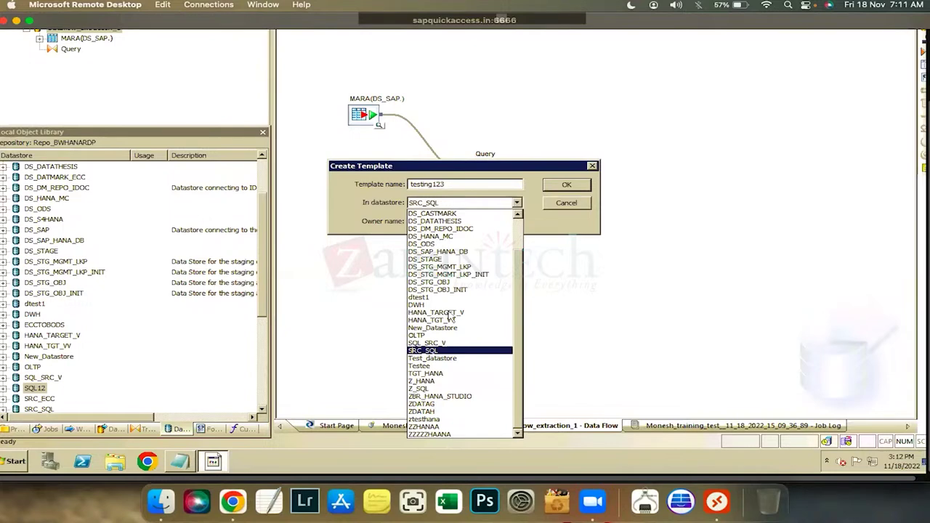
pyautogui.press('Return')
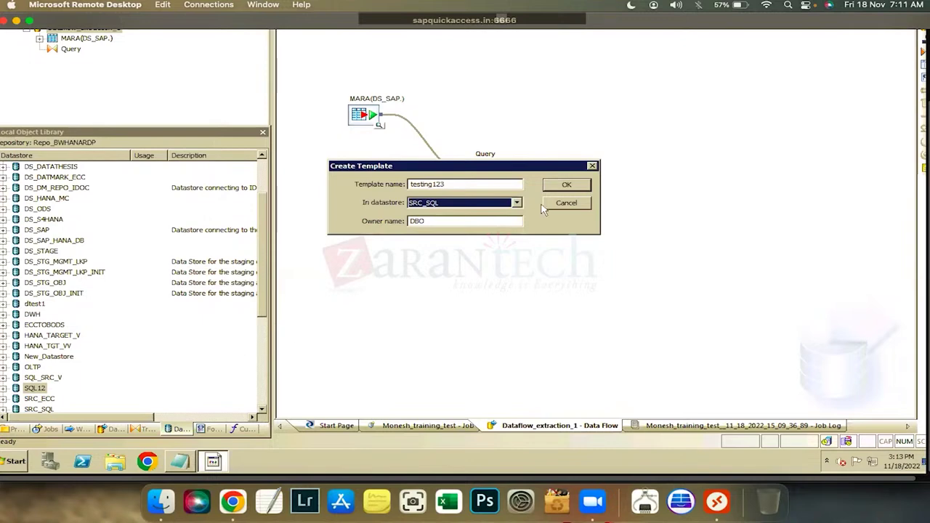
# Create TESTING123 as a template table in SRC_SQL and connect Query's output to it
pyautogui.click(517, 203)
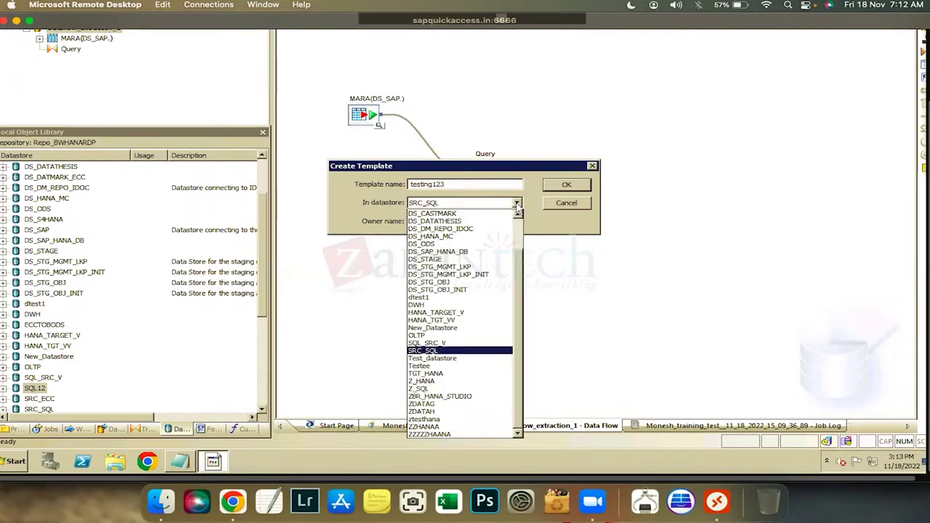
pyautogui.click(436, 351)
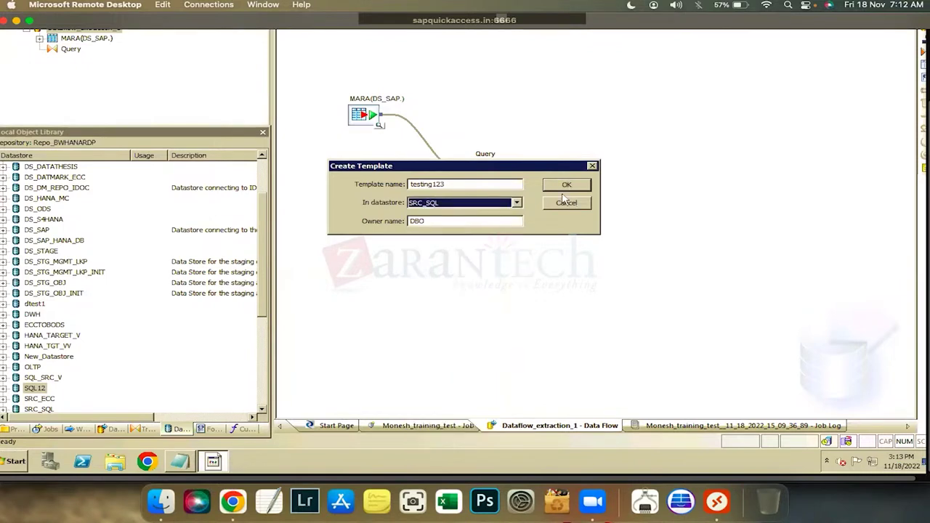
pyautogui.press('Return')
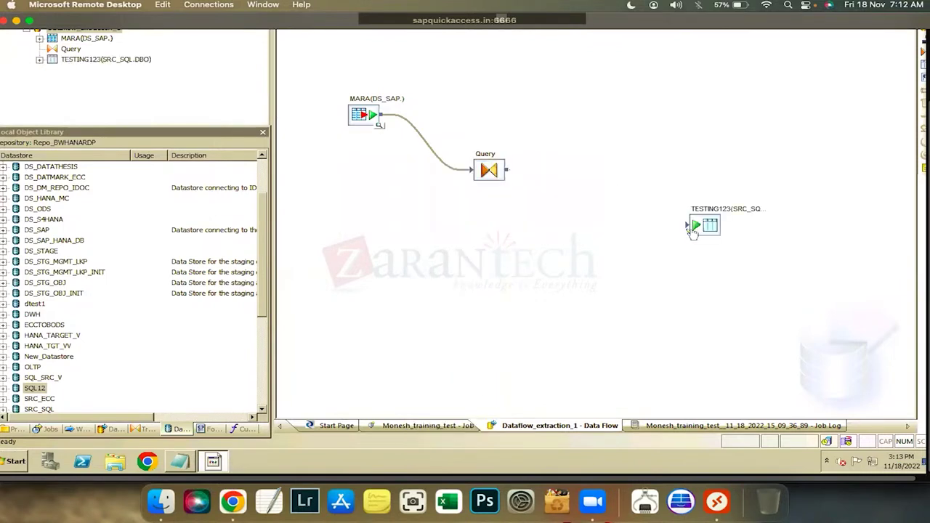
pyautogui.moveTo(661, 236); pyautogui.dragTo(687, 225)
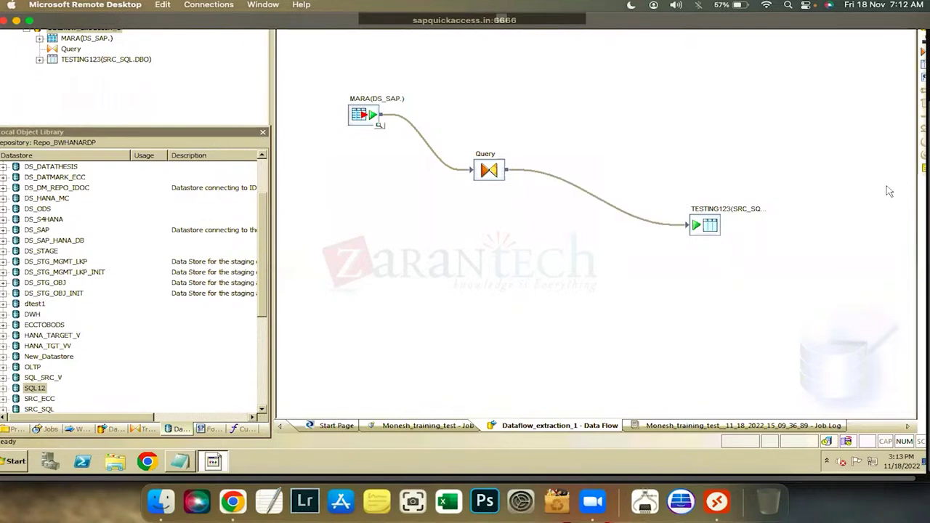
pyautogui.scroll(3, 50, 95)
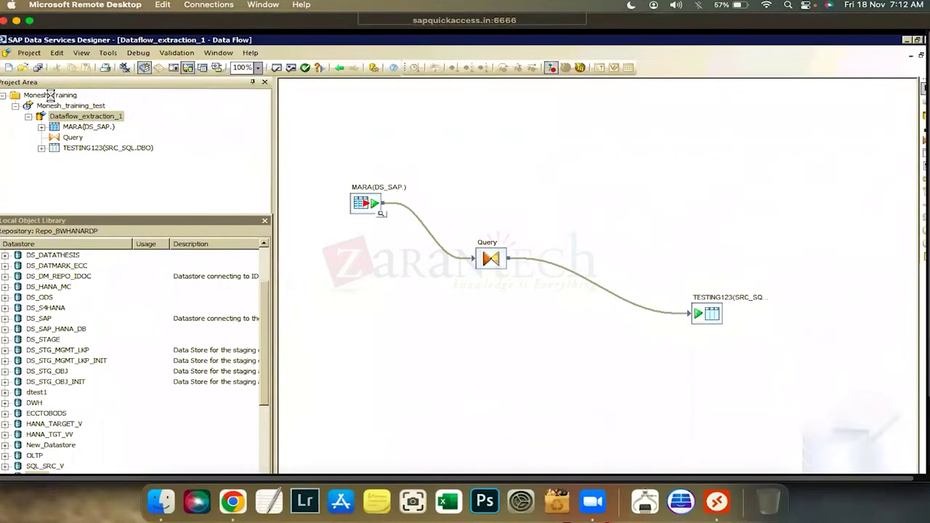
# Save and execute the Monesh_training_test job, then review its login-failed error log
pyautogui.click(69, 106)
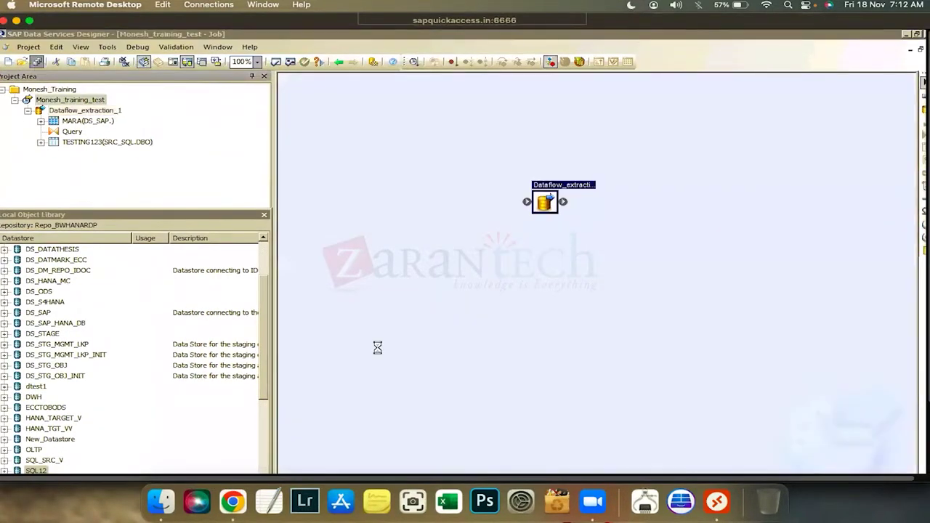
pyautogui.press('Return')
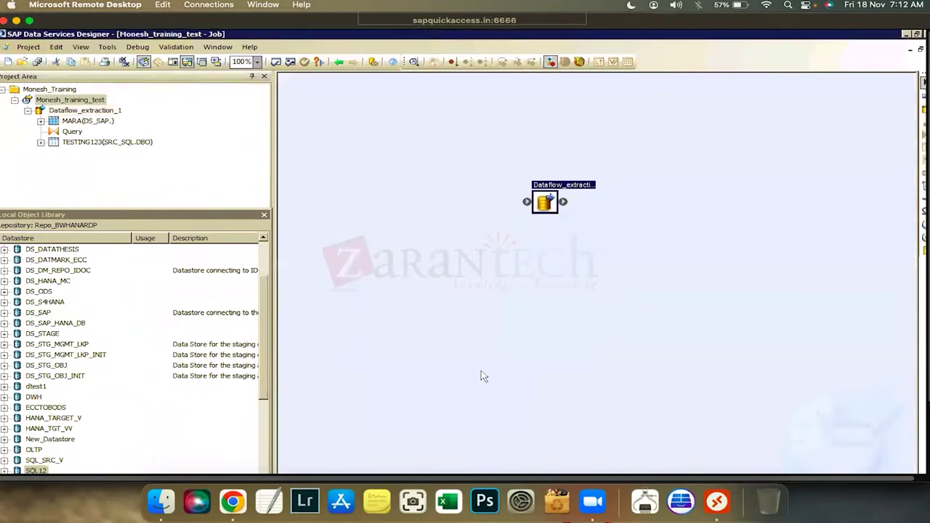
pyautogui.press('Return')
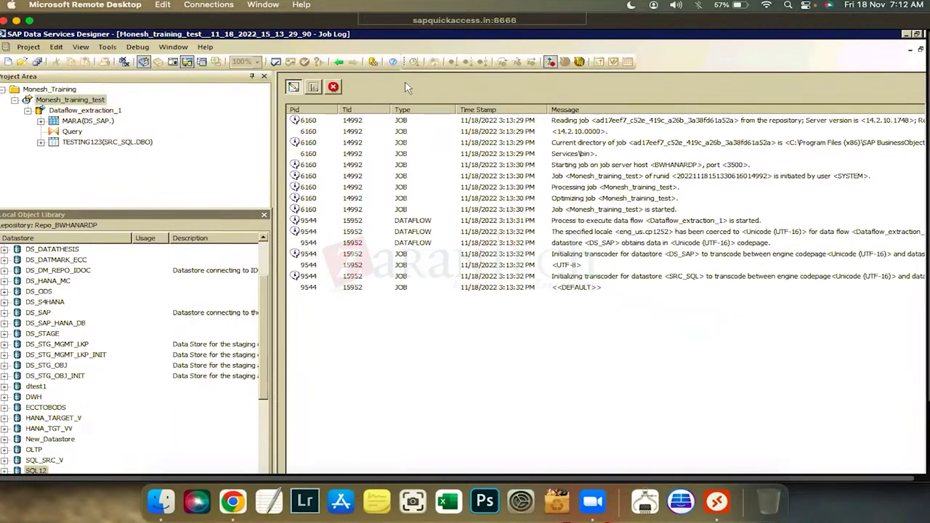
pyautogui.click(333, 86)
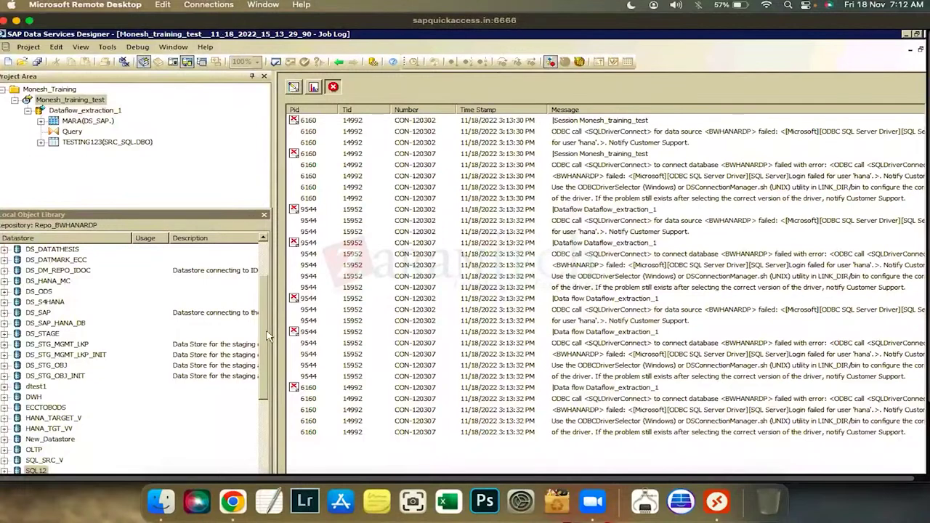
pyautogui.scroll(-1, 259, 369)
pyautogui.click(264, 412)
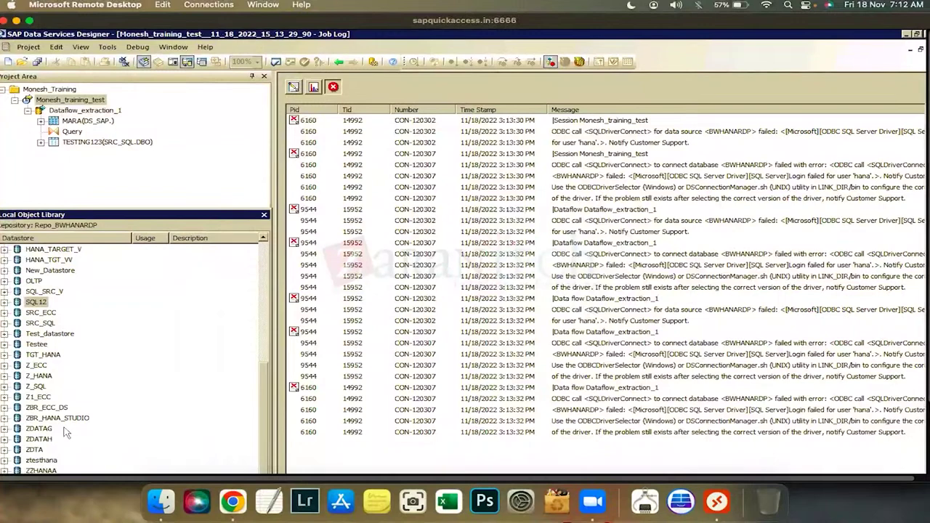
# Open Dataflow_extraction_1 and the TESTING123 target table editor
pyautogui.doubleClick(79, 102)
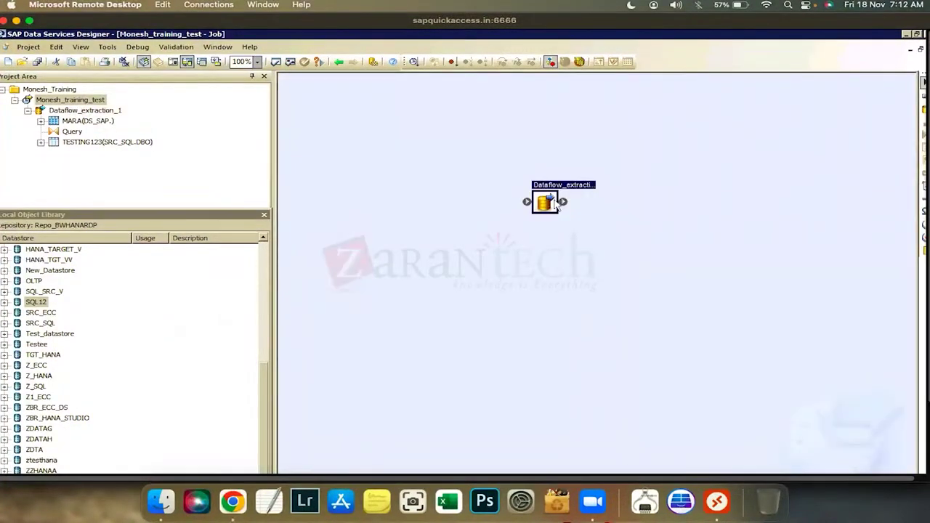
pyautogui.doubleClick(554, 203)
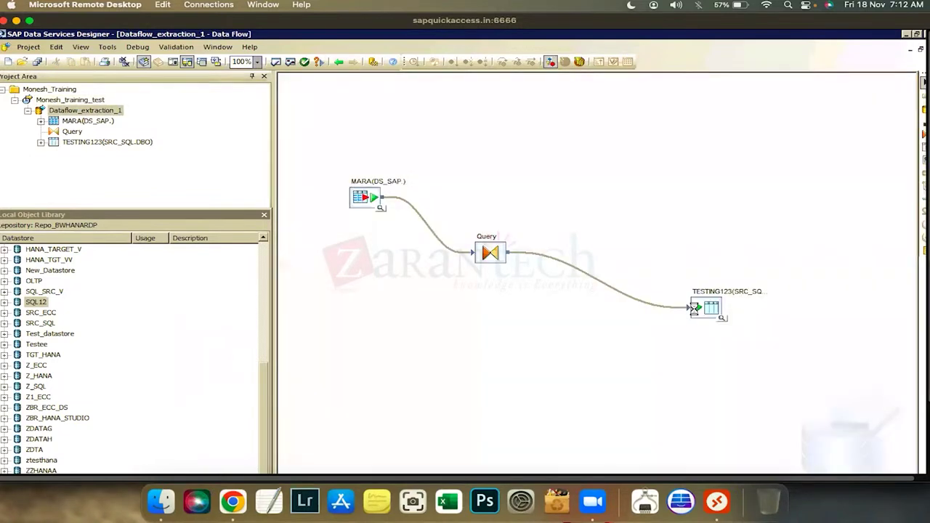
pyautogui.doubleClick(698, 308)
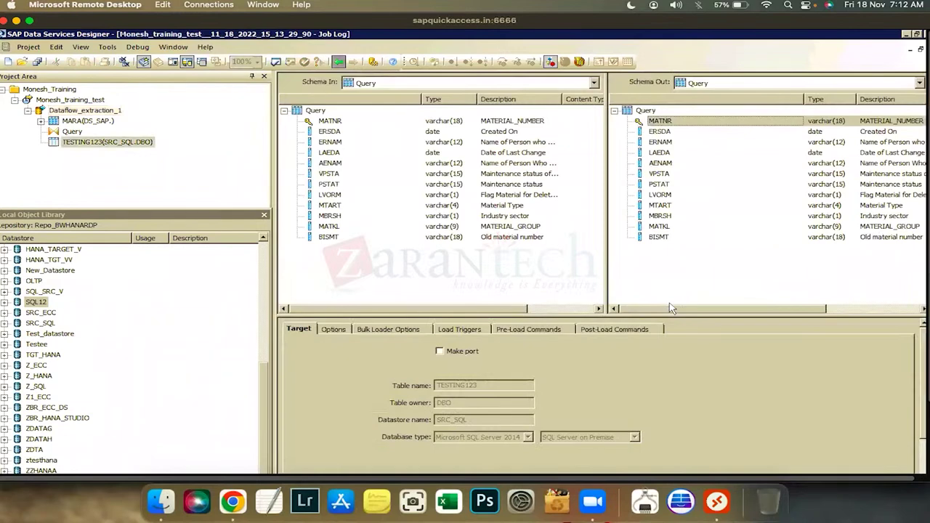
# Go back to the Dataflow_extraction_1 diagram, preview target data and select TESTING123
pyautogui.click(339, 61)
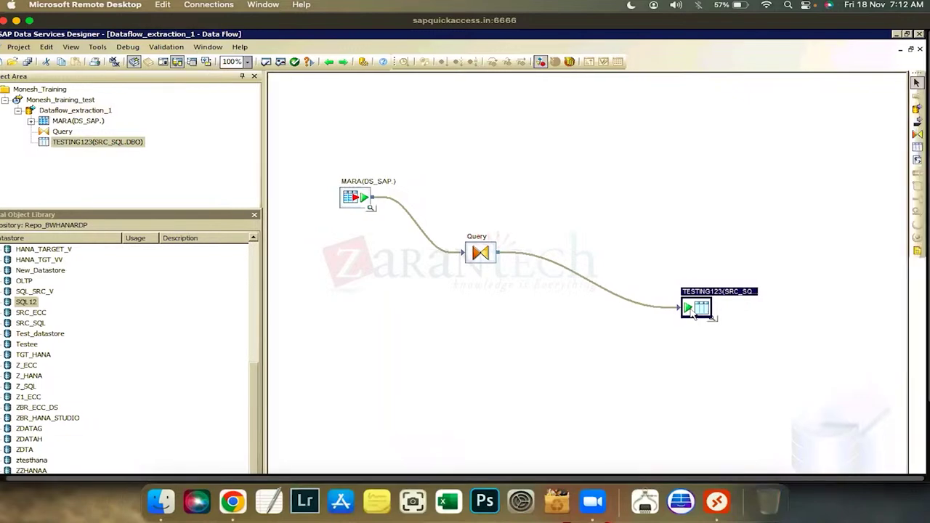
pyautogui.click(714, 329)
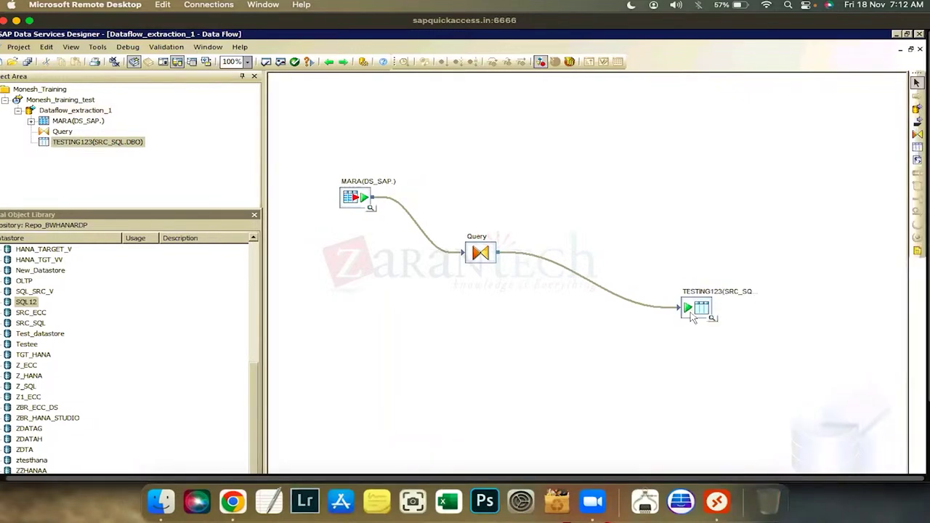
pyautogui.click(328, 63)
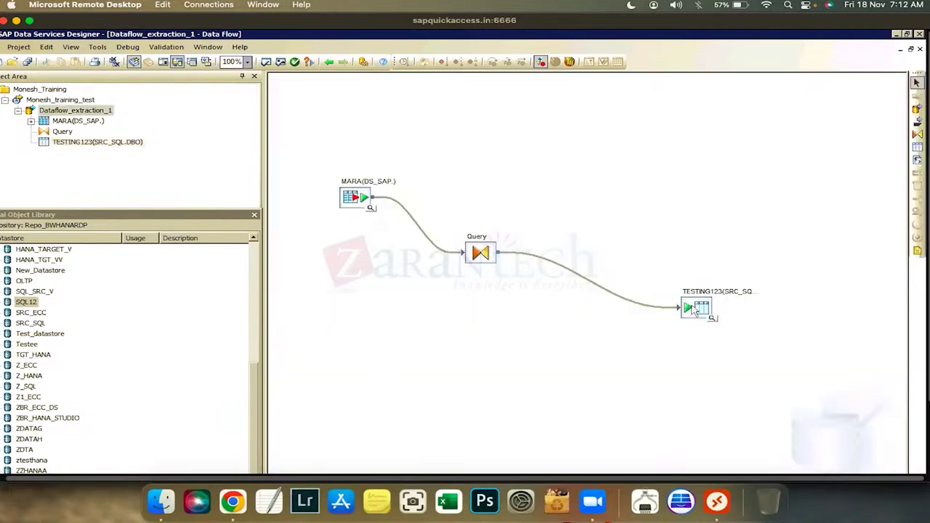
pyautogui.click(695, 309)
# Delete the TESTING123 target, then start a new template table, browse datastores and cancel
pyautogui.rightClick(693, 308)
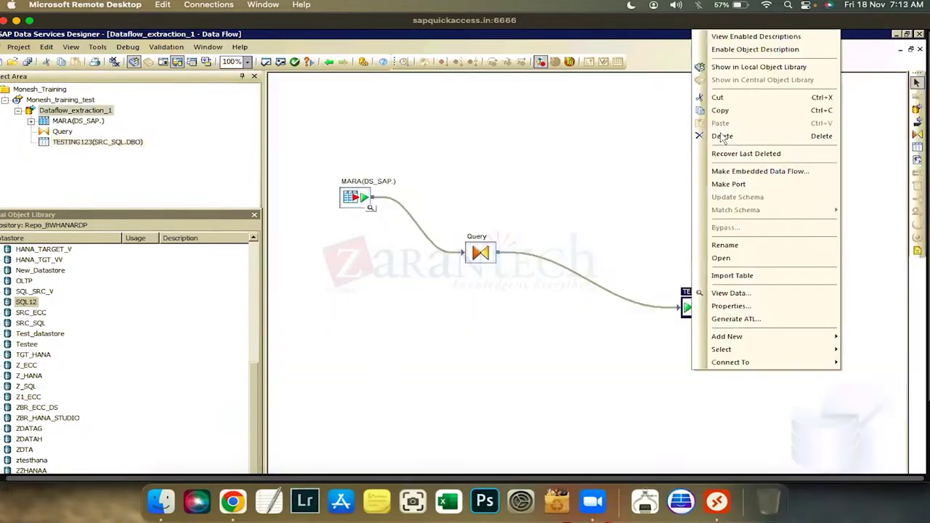
pyautogui.click(722, 137)
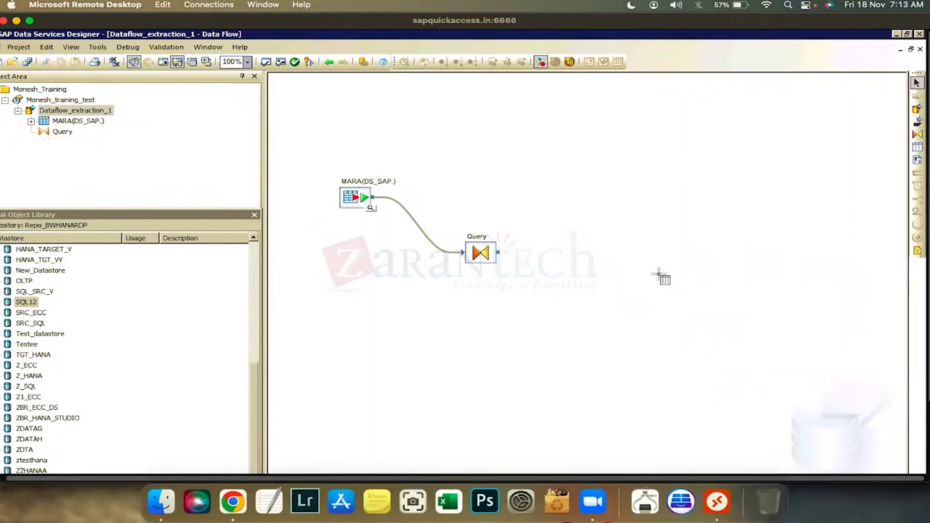
pyautogui.click(492, 300)
pyautogui.click(509, 286)
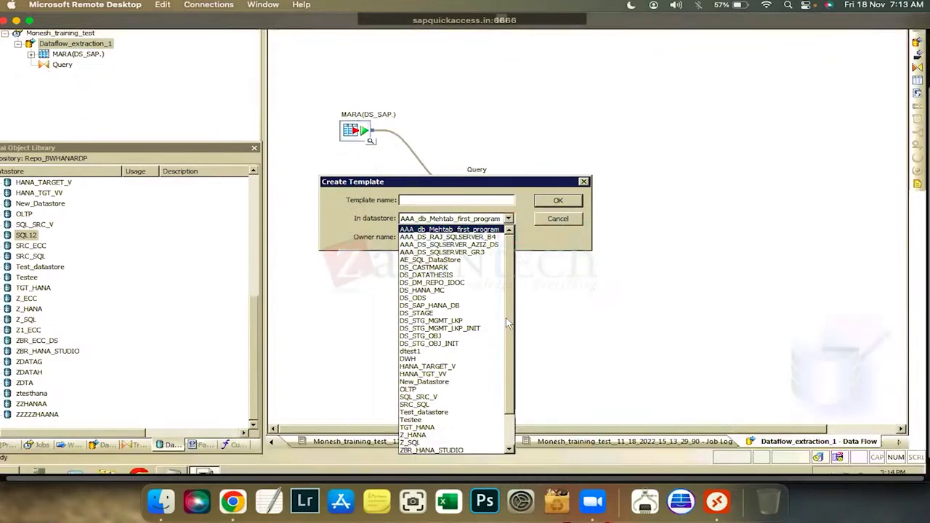
pyautogui.scroll(-2, 506, 317)
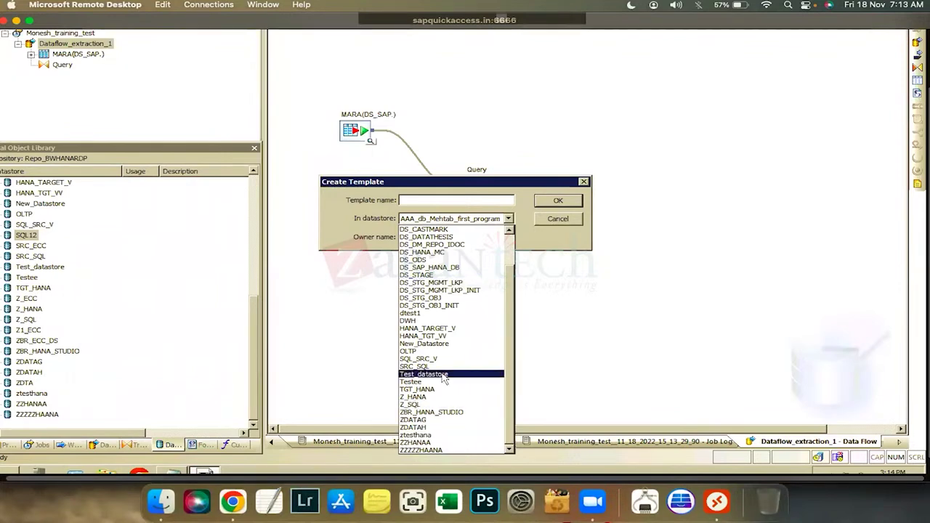
pyautogui.click(45, 272)
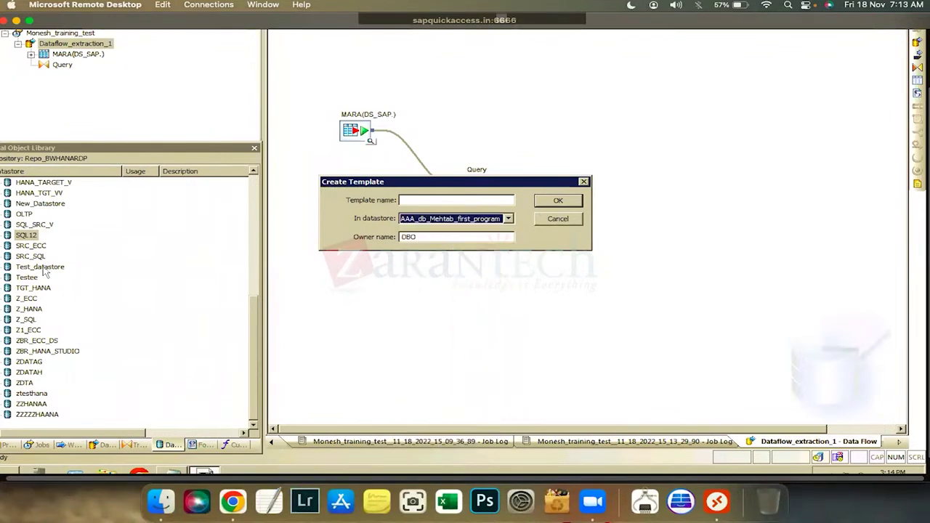
pyautogui.click(554, 219)
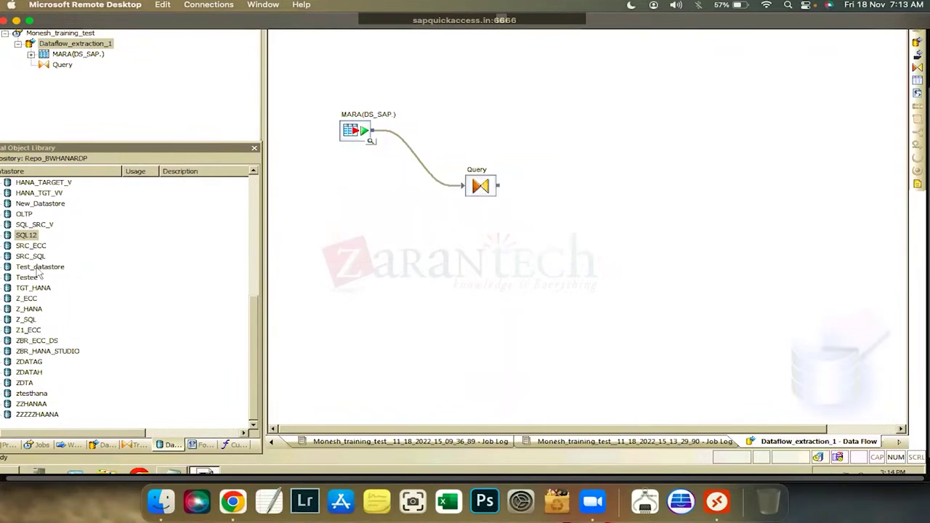
# Open Test_datastore's settings for editing and close them without changes
pyautogui.rightClick(40, 268)
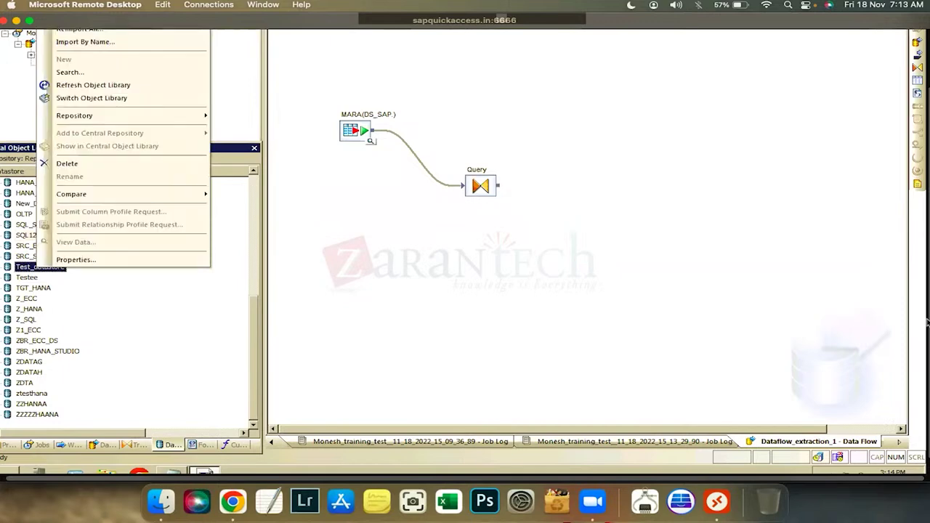
pyautogui.scroll(2, 425, 310)
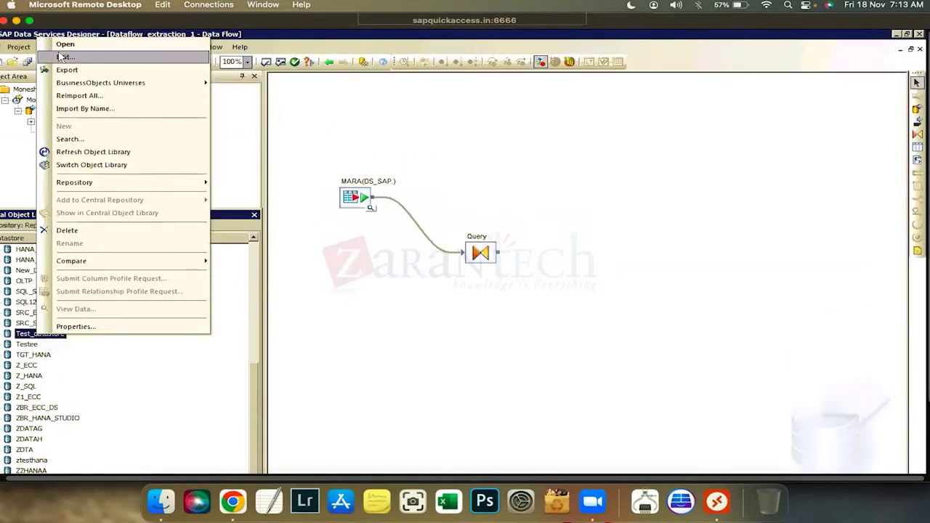
pyautogui.press('Return')
pyautogui.moveTo(116, 267)
pyautogui.mouseDown()
pyautogui.moveTo(468, 186)
pyautogui.moveTo(625, 405)
pyautogui.moveTo(624, 358)
pyautogui.mouseUp()
pyautogui.click(565, 388)
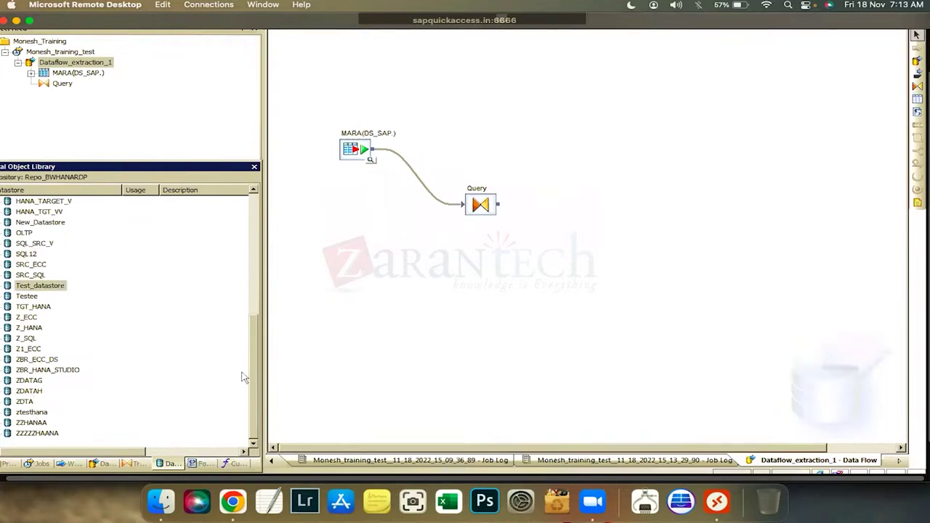
# Browse SRC_ECC and SQL12 in the object library, then start a template table and list datastores
pyautogui.moveTo(260, 360); pyautogui.dragTo(158, 170)
pyautogui.click(6, 248)
pyautogui.click(8, 300)
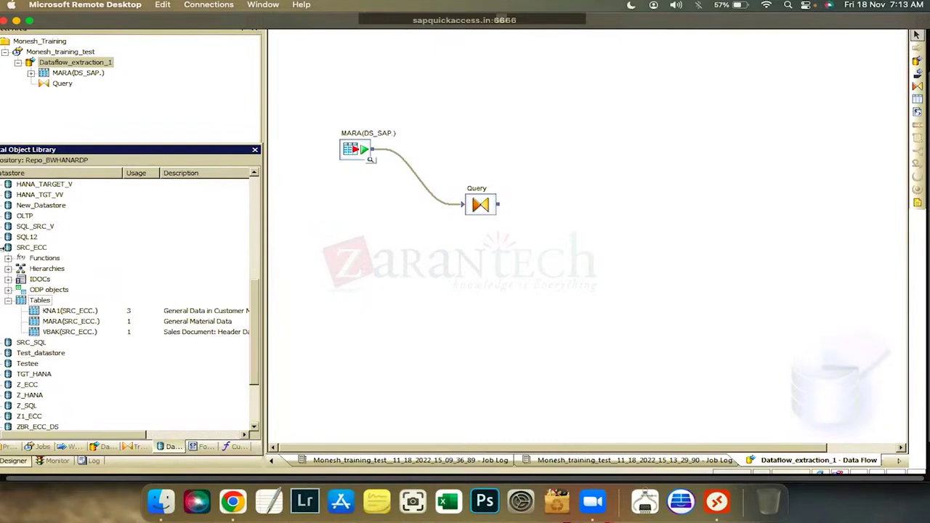
pyautogui.click(5, 248)
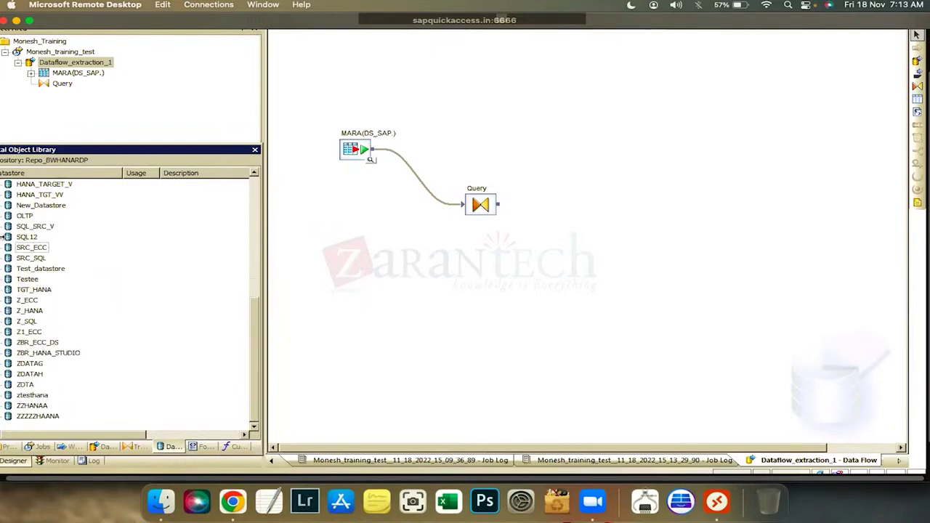
pyautogui.click(5, 237)
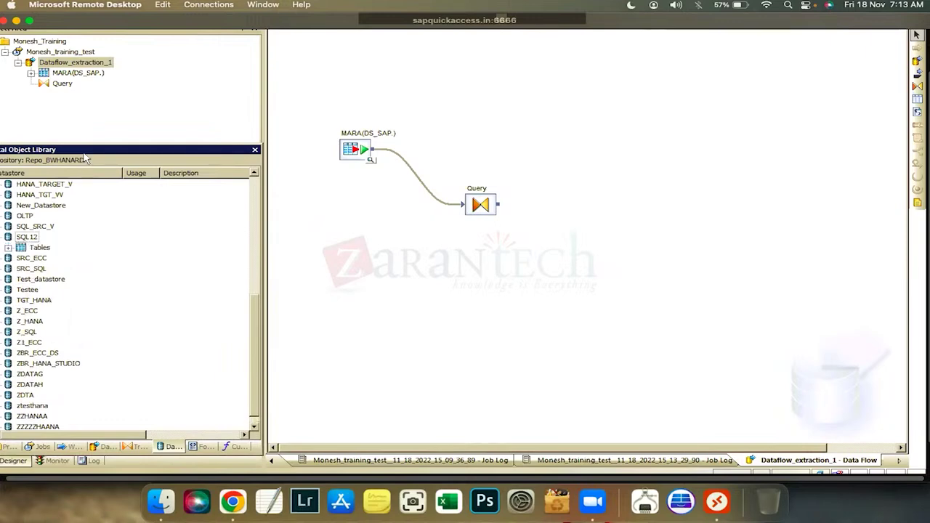
pyautogui.moveTo(101, 151); pyautogui.dragTo(116, 152)
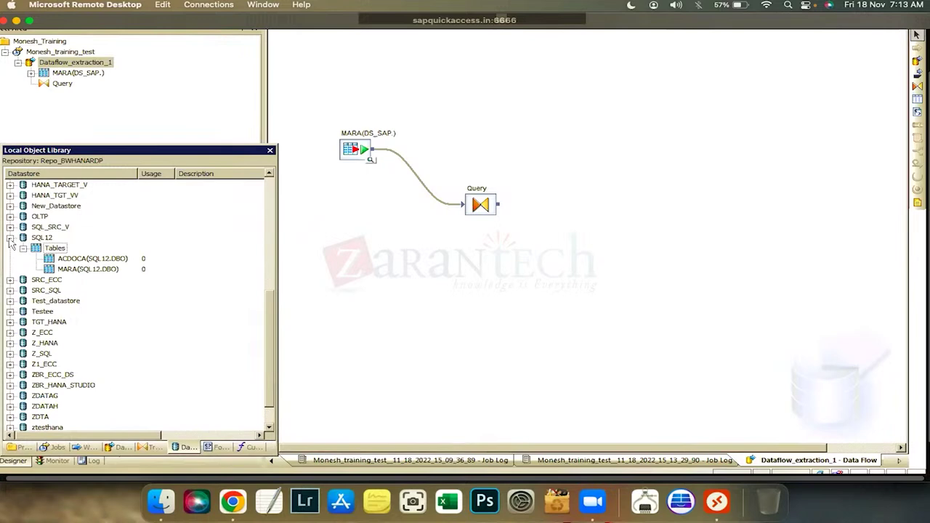
pyautogui.click(9, 238)
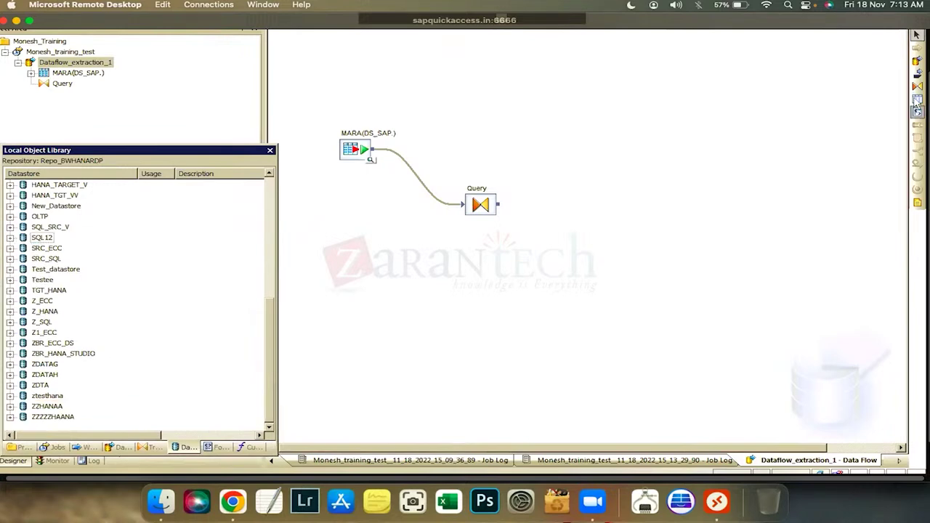
pyautogui.click(513, 243)
pyautogui.click(509, 237)
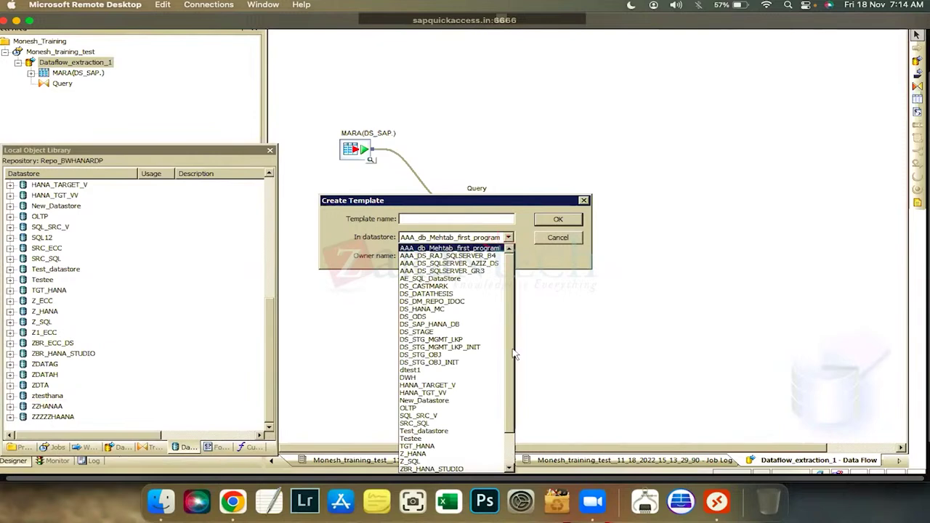
# Pick DWH as the template's datastore, then cancel without creating the table
pyautogui.scroll(-2, 515, 356)
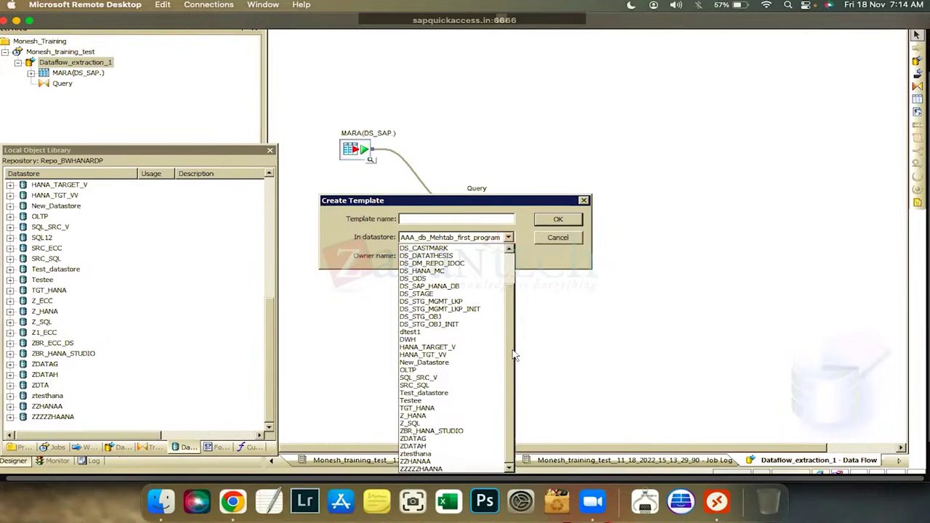
pyautogui.click(434, 340)
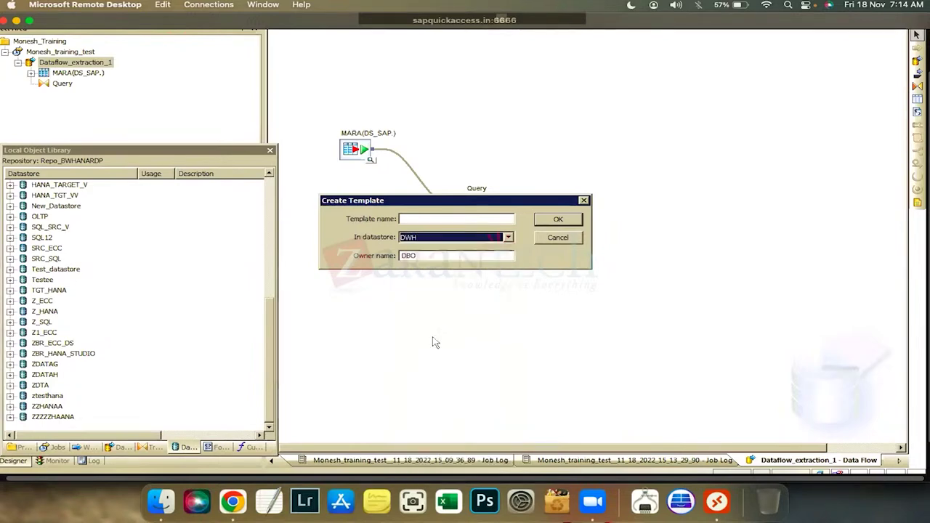
pyautogui.click(557, 243)
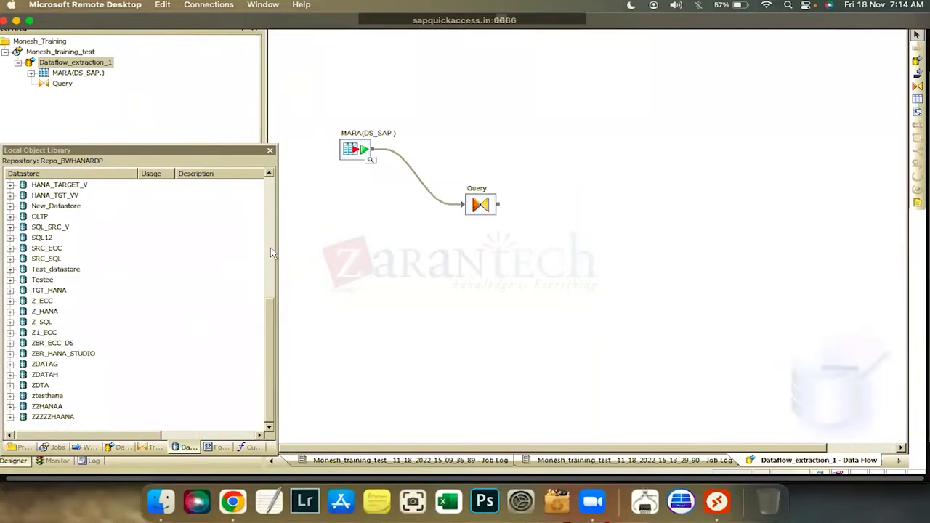
# Review the DWH datastore's connection settings, apply, dismiss the warning and close
pyautogui.scroll(8, 38, 398)
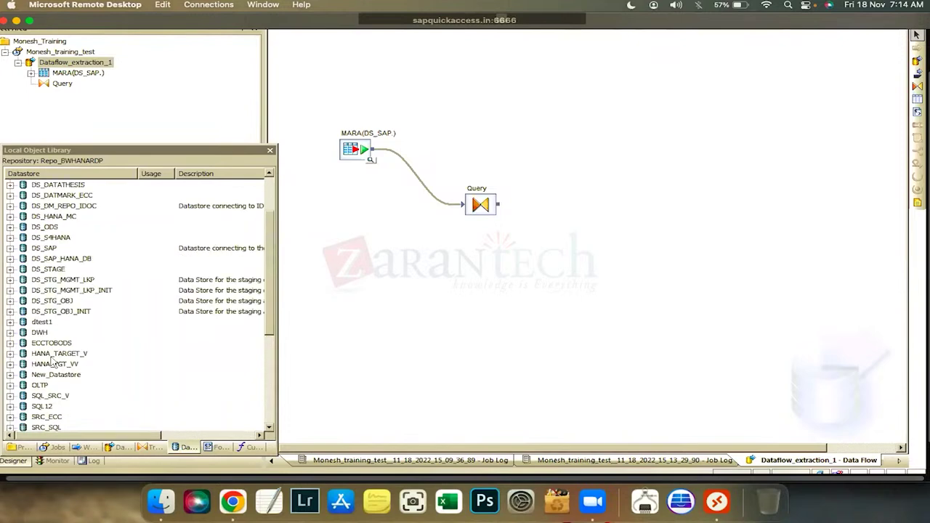
pyautogui.rightClick(39, 397)
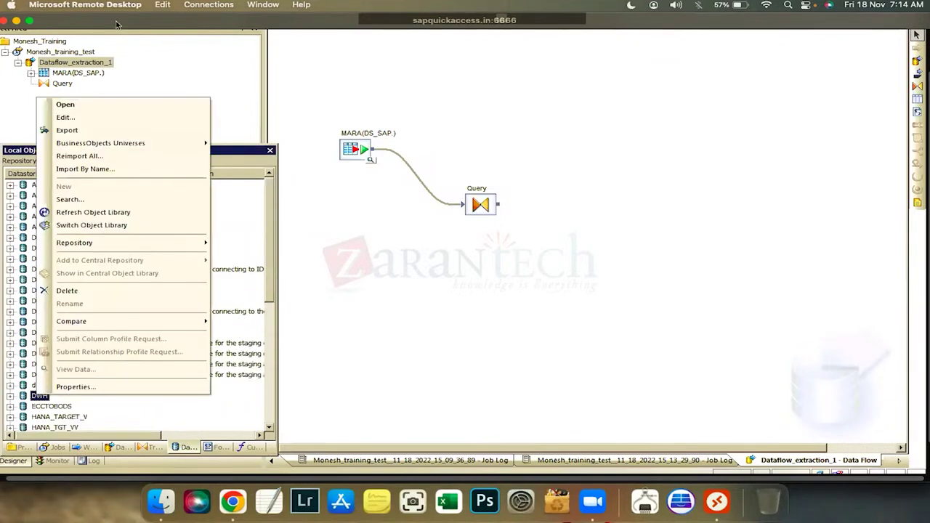
pyautogui.press('Return')
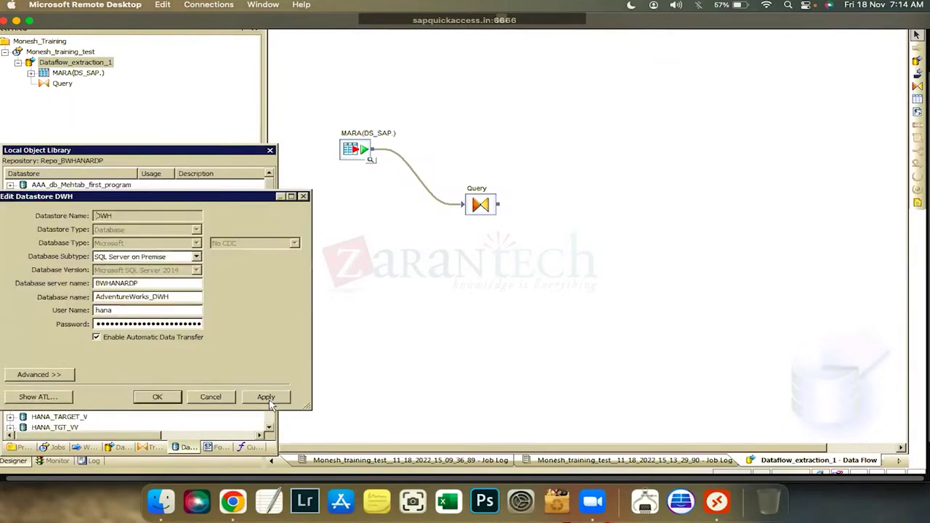
pyautogui.click(266, 397)
pyautogui.click(262, 367)
pyautogui.click(210, 397)
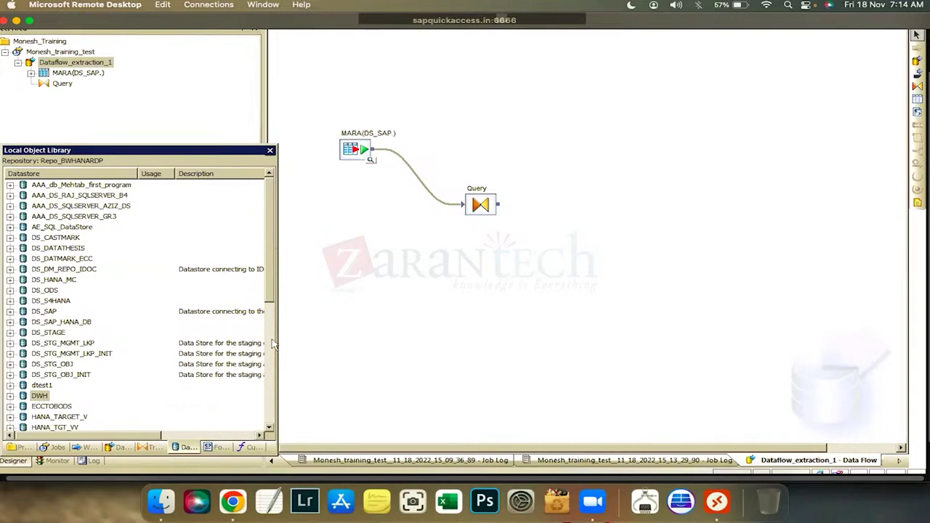
pyautogui.click(273, 385)
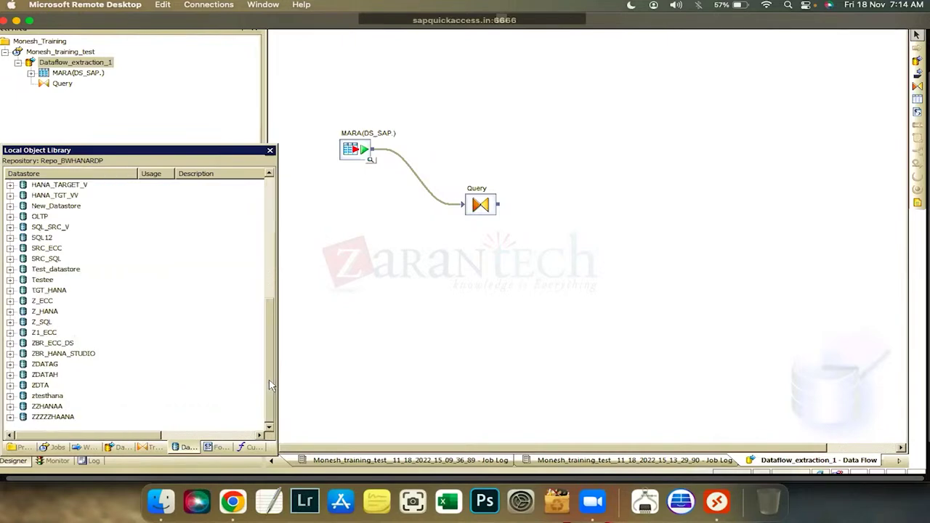
# Review New_Datastore's connection settings and close them without changes
pyautogui.rightClick(75, 210)
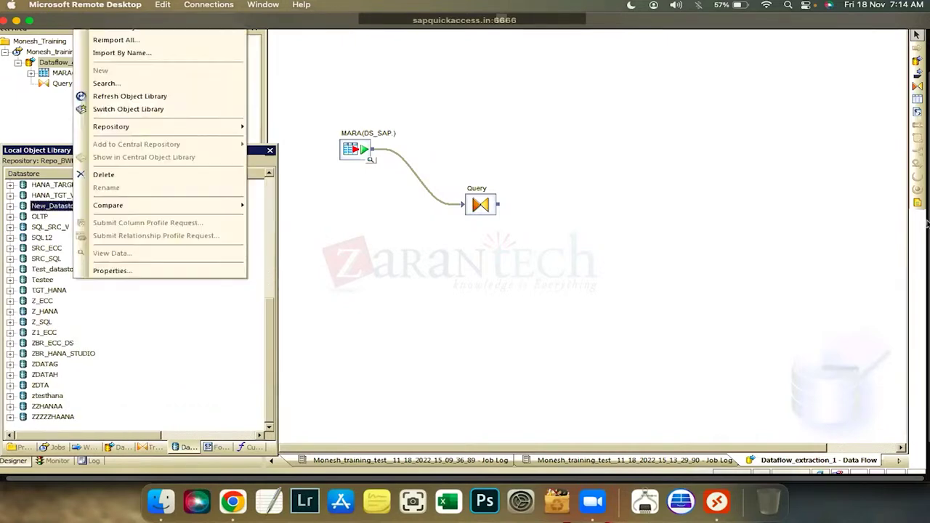
pyautogui.click(150, 52)
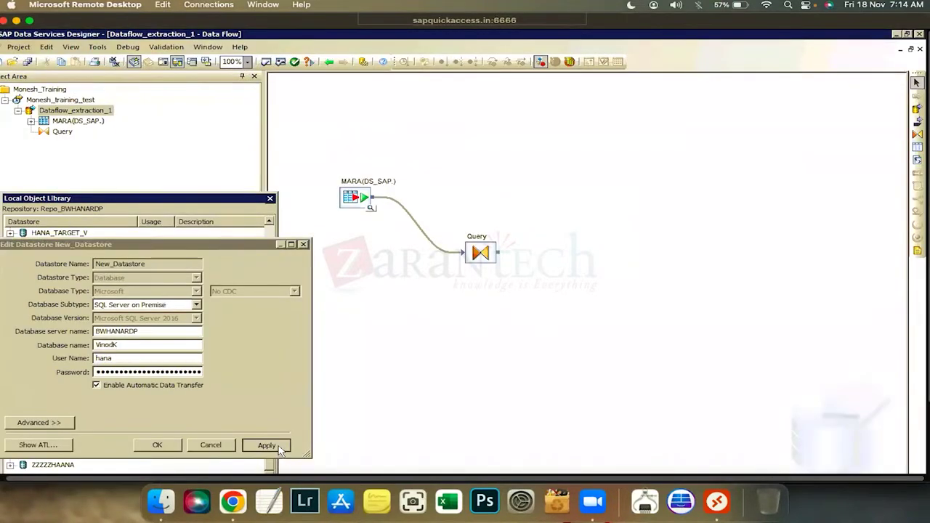
pyautogui.press('Escape')
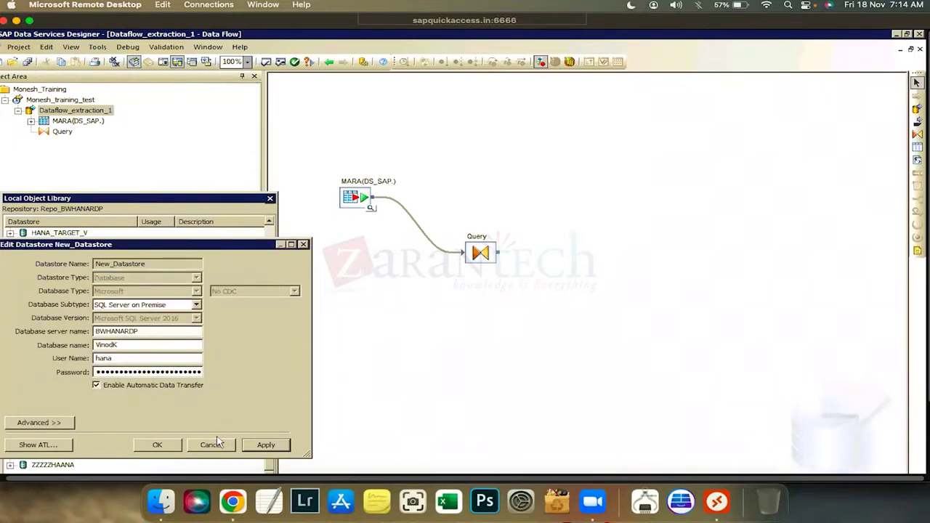
pyautogui.click(211, 445)
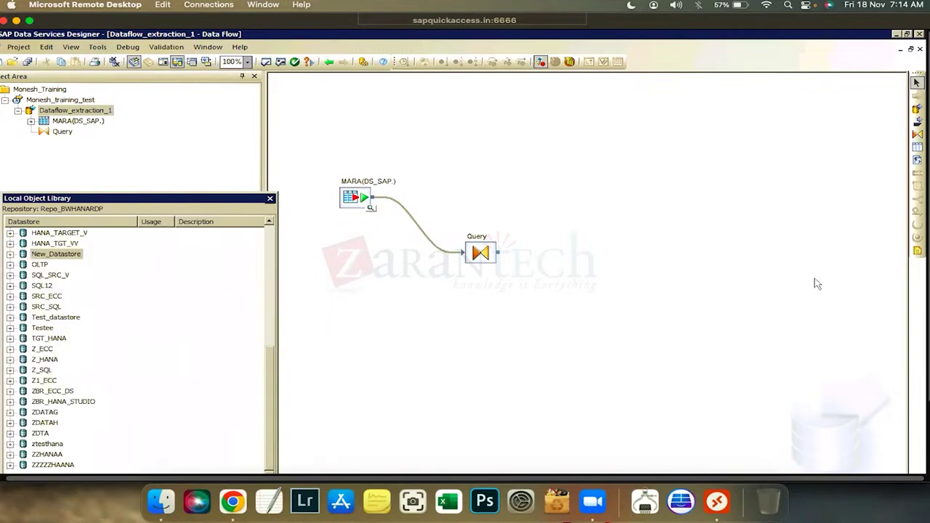
# Read through the Passwords notes in Notepad, then return to Data Services Designer
pyautogui.press('super+d')
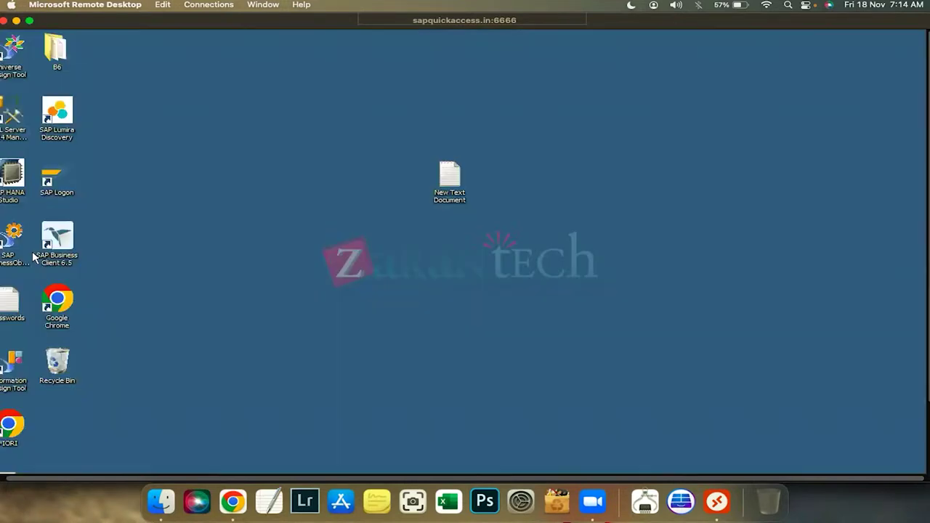
pyautogui.hotkey('alt', 'Tab')
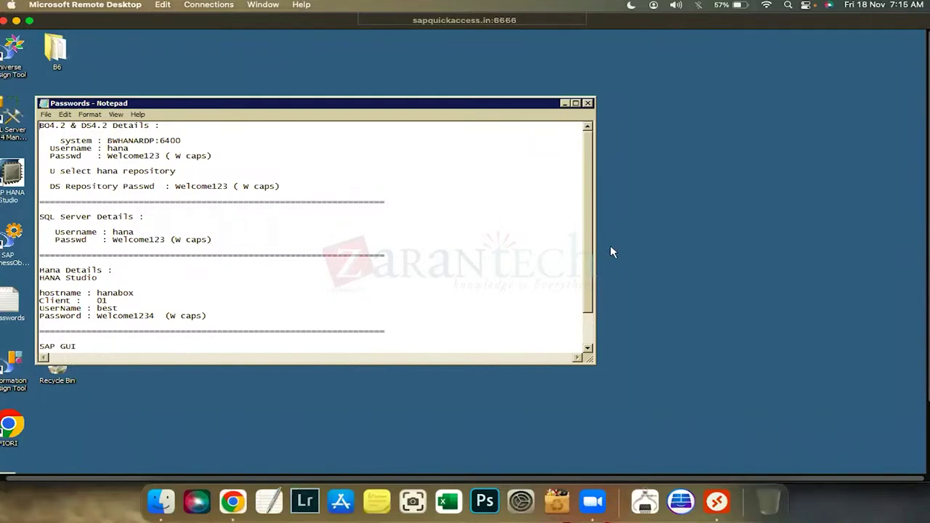
pyautogui.moveTo(592, 262); pyautogui.dragTo(589, 285)
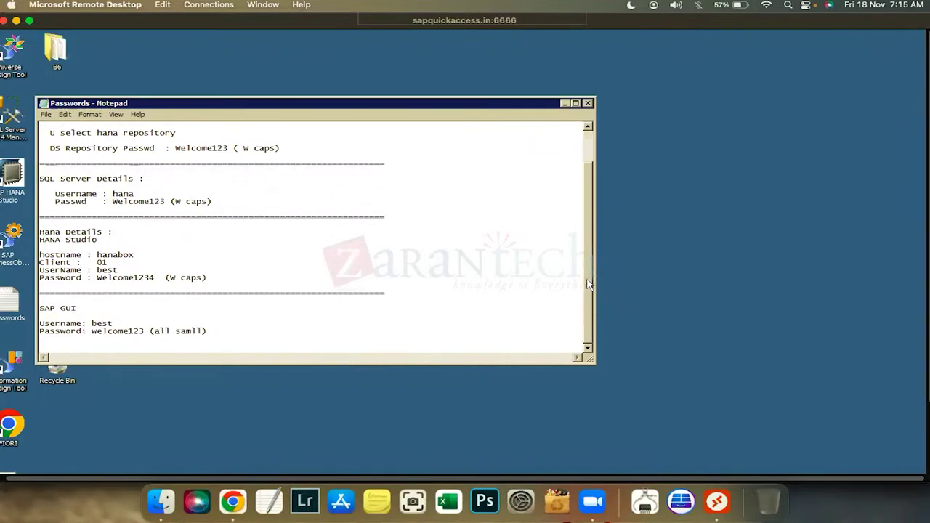
pyautogui.scroll(1, 574, 240)
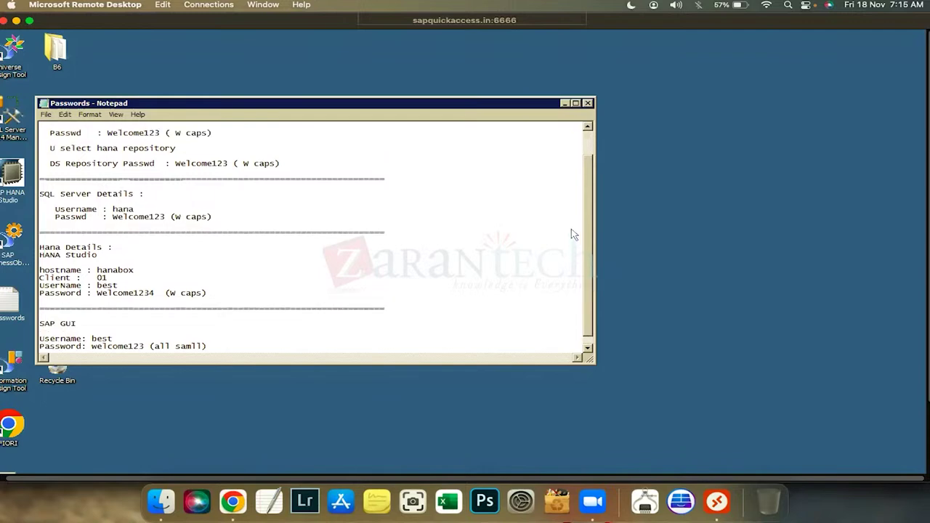
pyautogui.scroll(1, 574, 235)
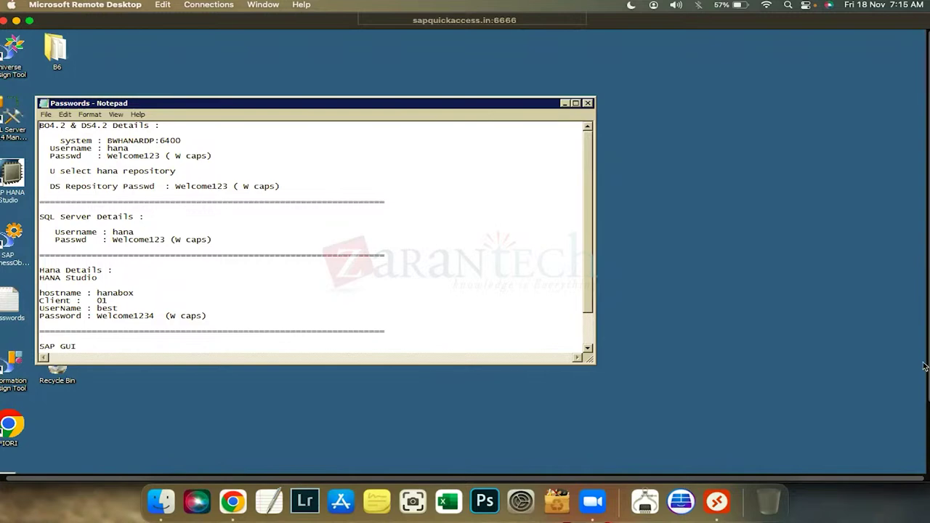
pyautogui.moveTo(214, 467)
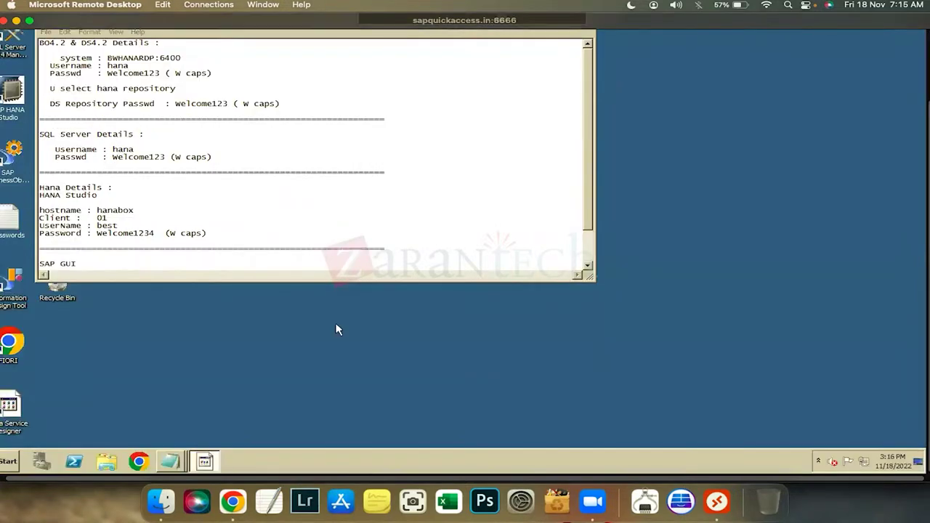
pyautogui.hotkey('alt', 'Tab')
# Start a new Database datastore with SAP HANA as the database type
pyautogui.rightClick(150, 31)
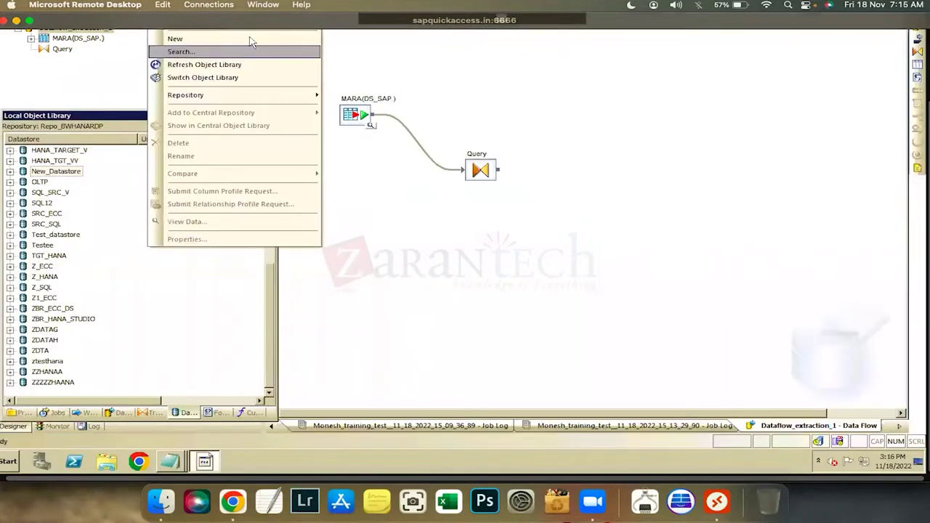
pyautogui.click(249, 39)
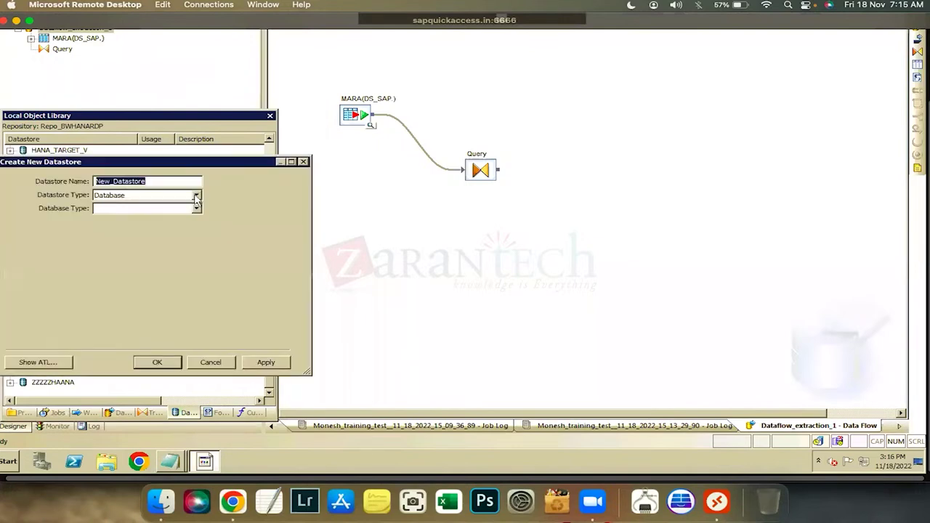
pyautogui.click(196, 198)
pyautogui.click(190, 212)
pyautogui.press('Tab')
pyautogui.hotkey('alt', 'Down')
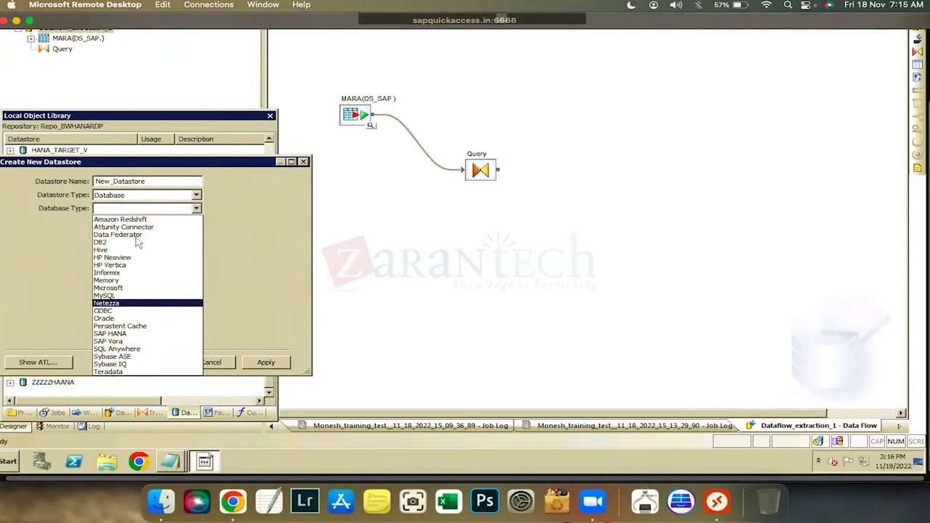
pyautogui.press('d')
pyautogui.press('s')
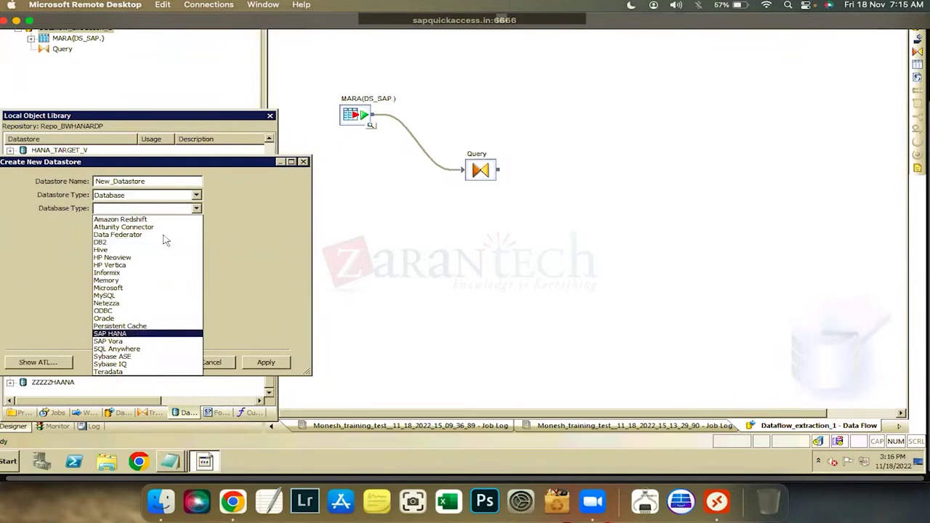
pyautogui.press('Return')
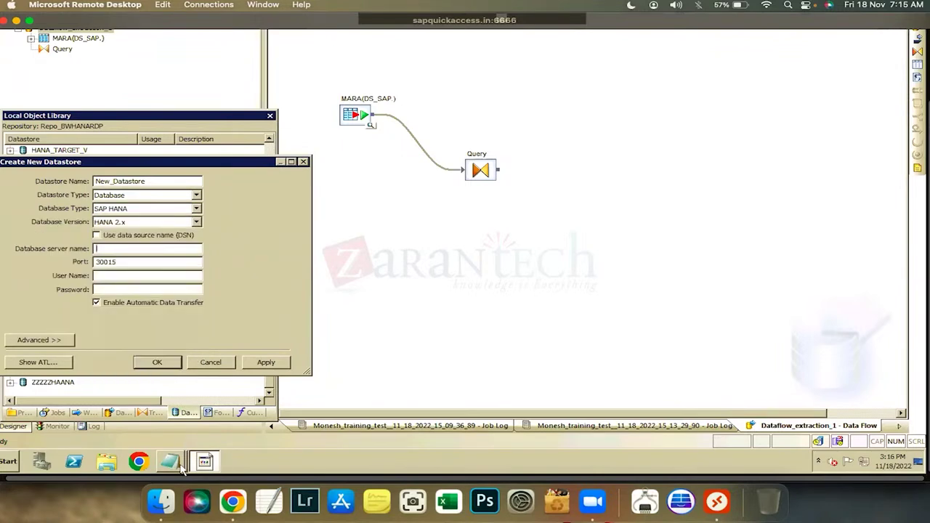
# Copy hostname hanabox from the notes into the database server name field
pyautogui.click(165, 466)
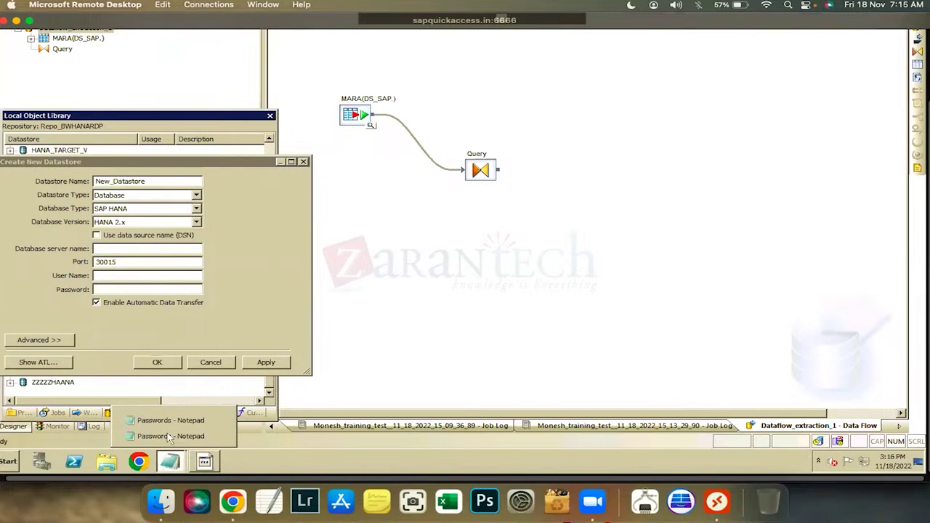
pyautogui.click(173, 436)
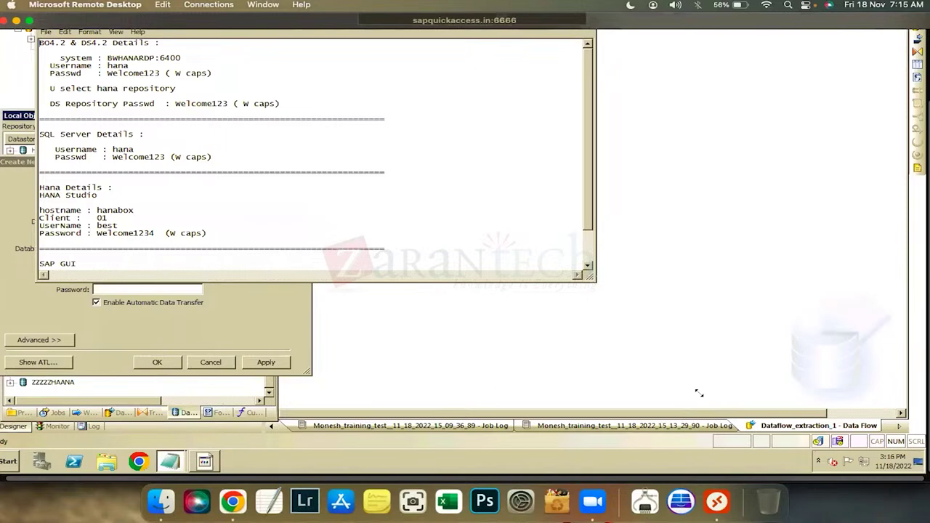
pyautogui.moveTo(594, 279); pyautogui.dragTo(646, 309)
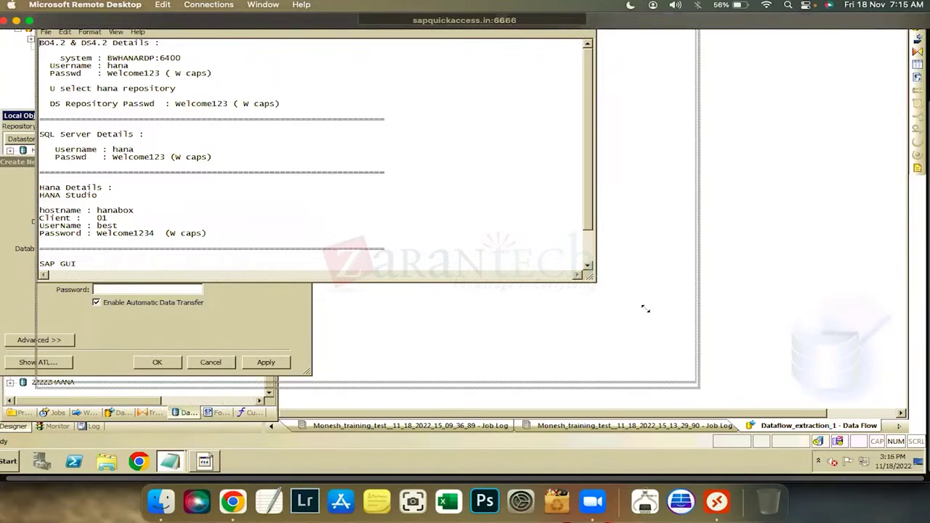
pyautogui.doubleClick(122, 210)
pyautogui.hotkey('ctrl', 'c')
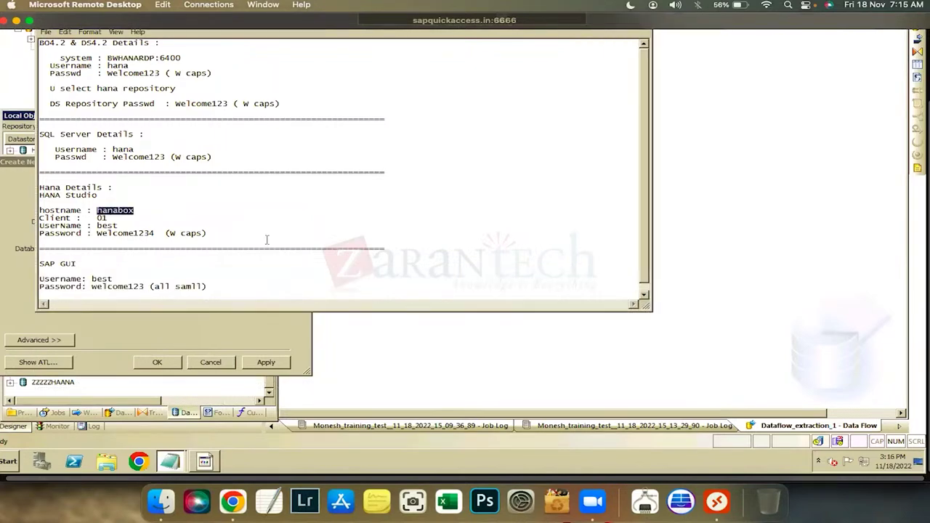
pyautogui.press('super')
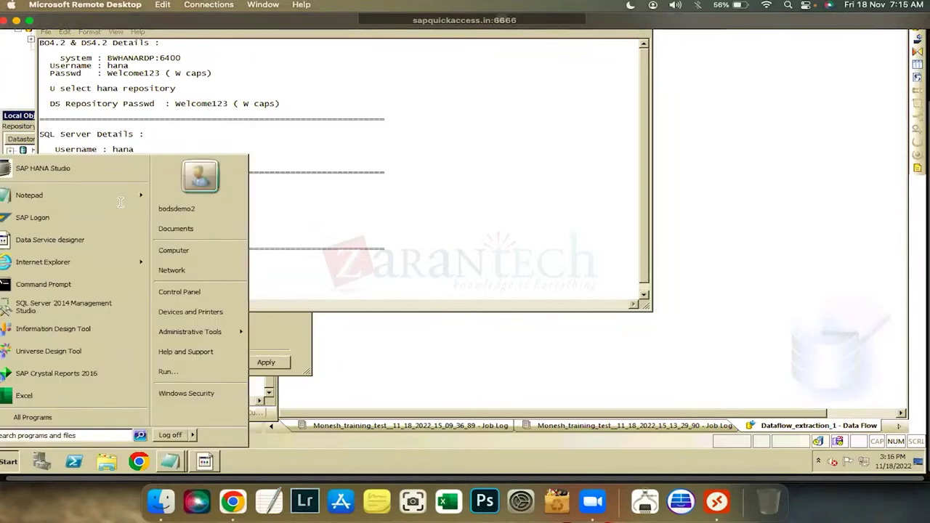
pyautogui.press('Escape')
pyautogui.click(122, 320)
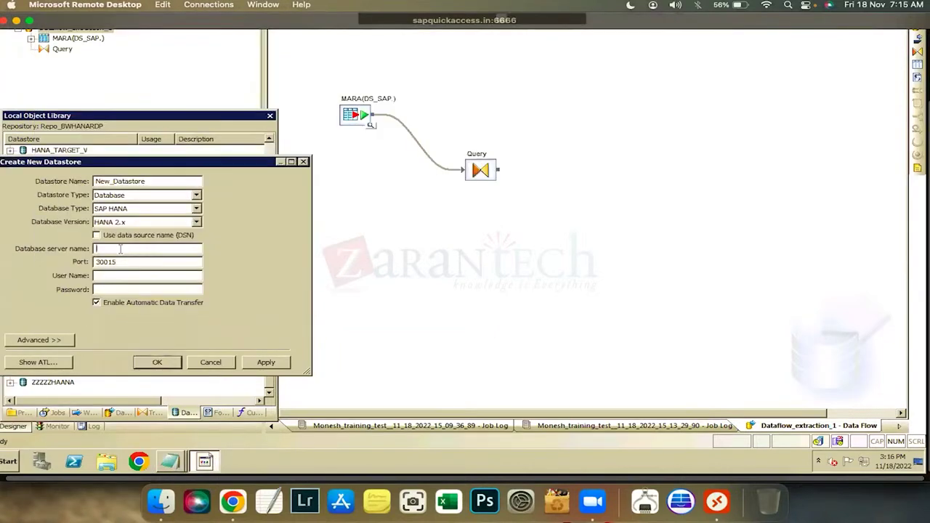
pyautogui.hotkey('ctrl', 'v')
pyautogui.press('Tab')
# Copy the HANA username from the notes and enter the account password
pyautogui.hotkey('alt', 'Tab')
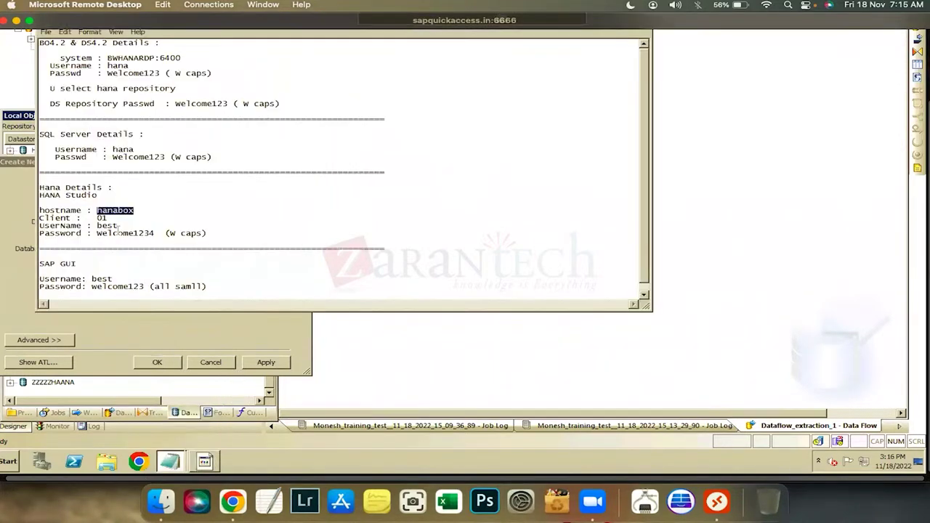
pyautogui.doubleClick(99, 225)
pyautogui.hotkey('ctrl', 'c')
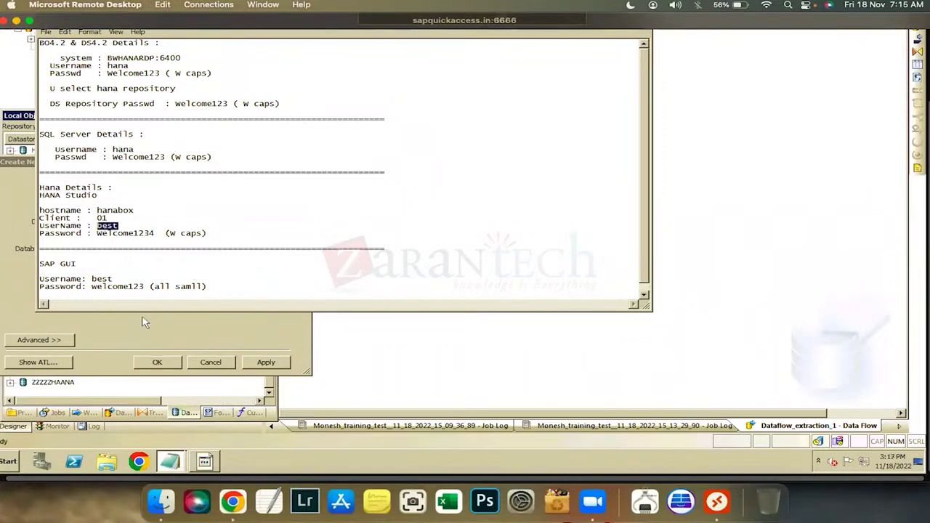
pyautogui.hotkey('alt', 'Tab')
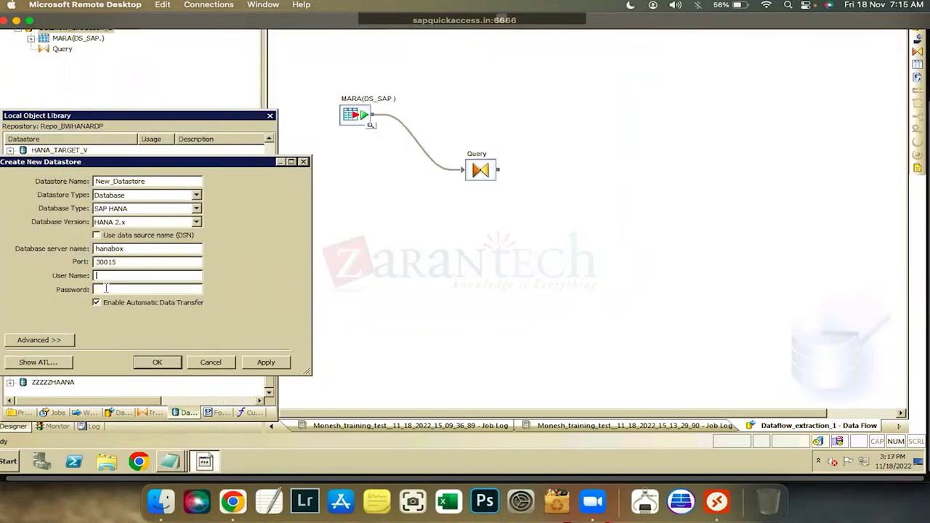
pyautogui.hotkey('ctrl', 'v')
pyautogui.press('Tab')
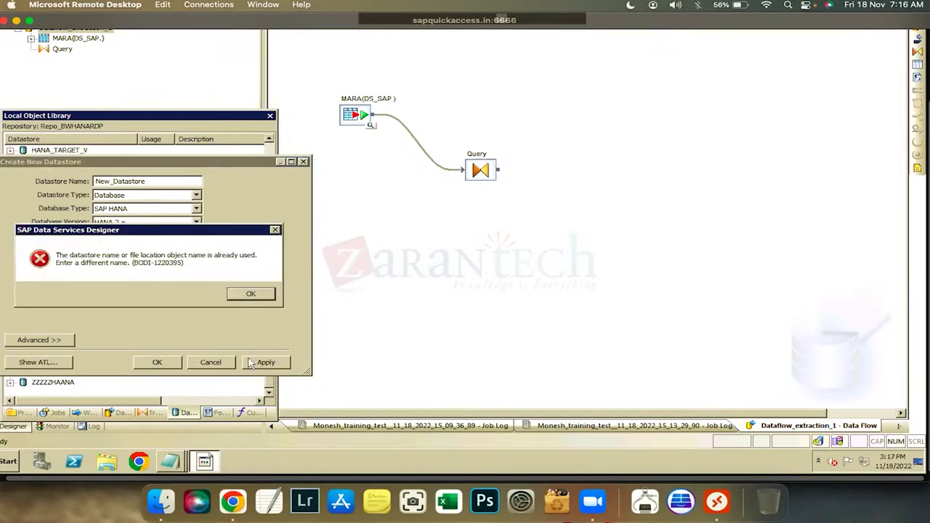
# Dismiss the name-already-used error, keep HANA 2.x, then cancel the datastore
pyautogui.click(234, 294)
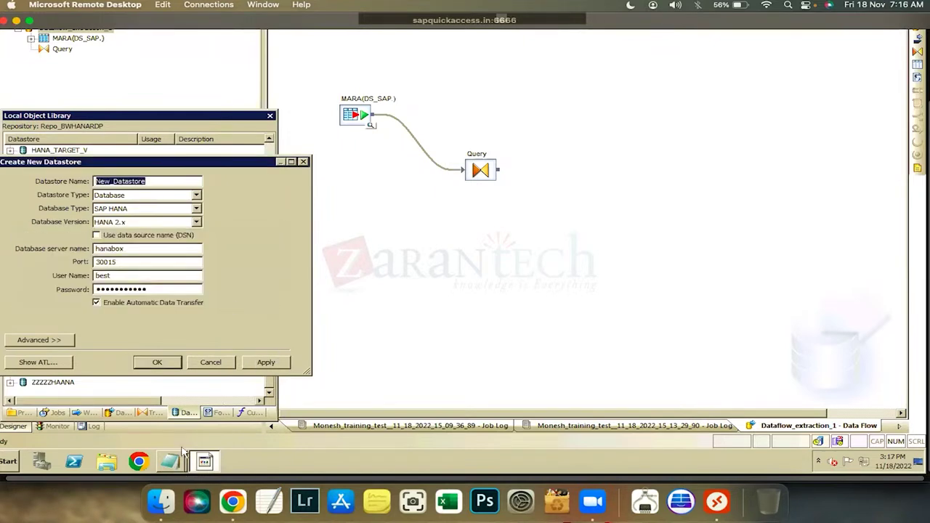
pyautogui.click(171, 461)
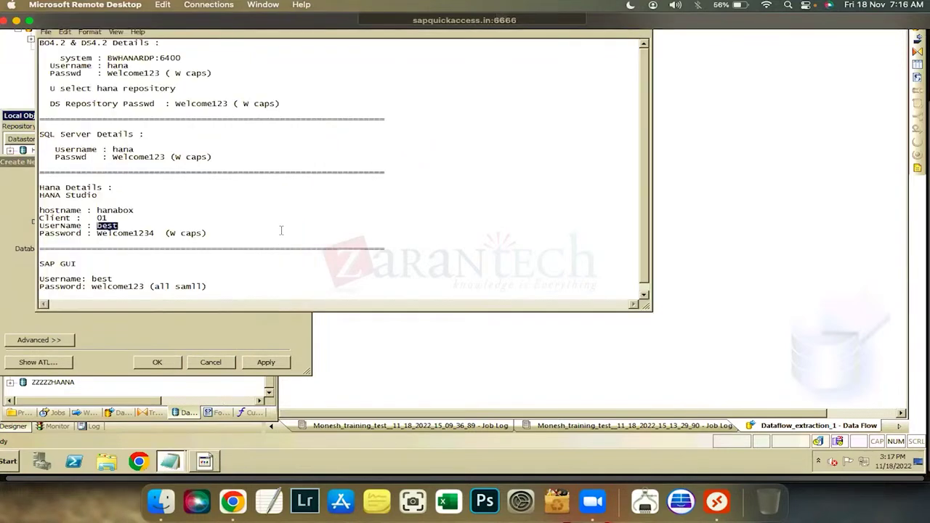
pyautogui.click(209, 334)
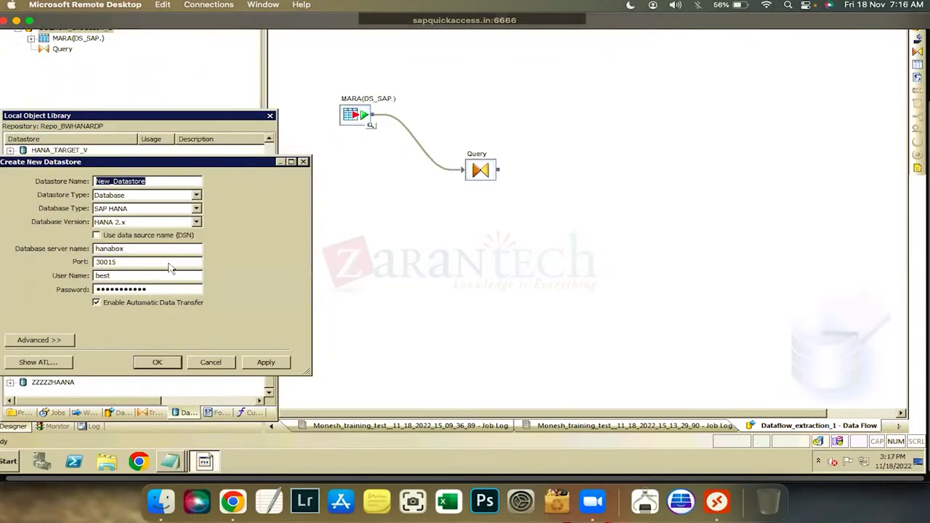
pyautogui.click(197, 222)
pyautogui.click(110, 240)
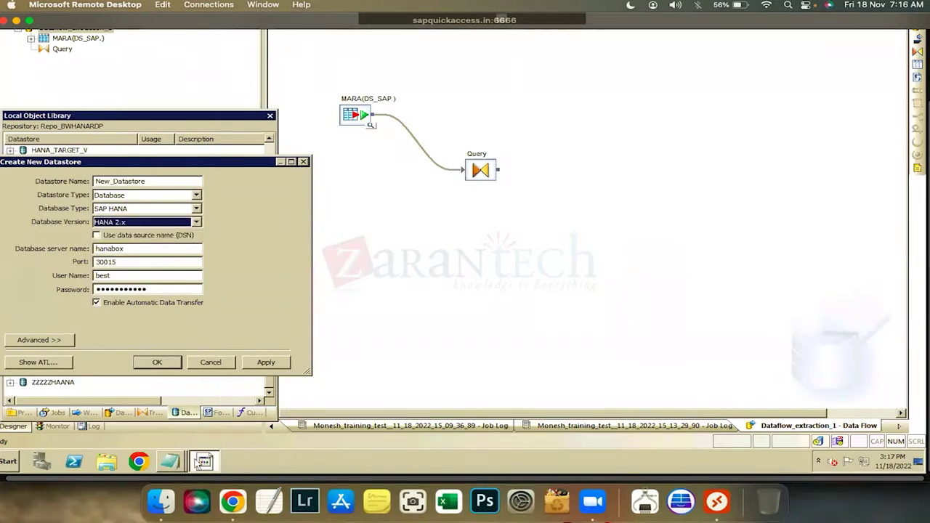
pyautogui.click(169, 462)
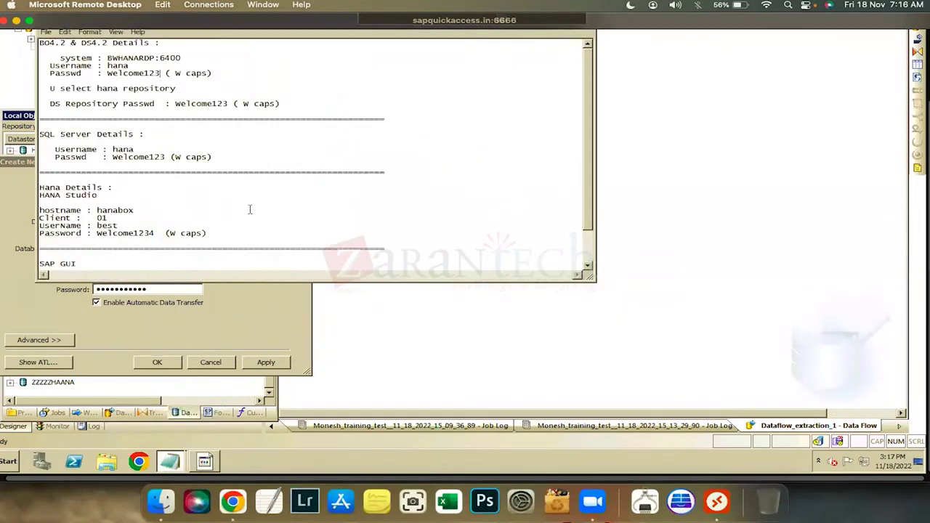
pyautogui.click(210, 362)
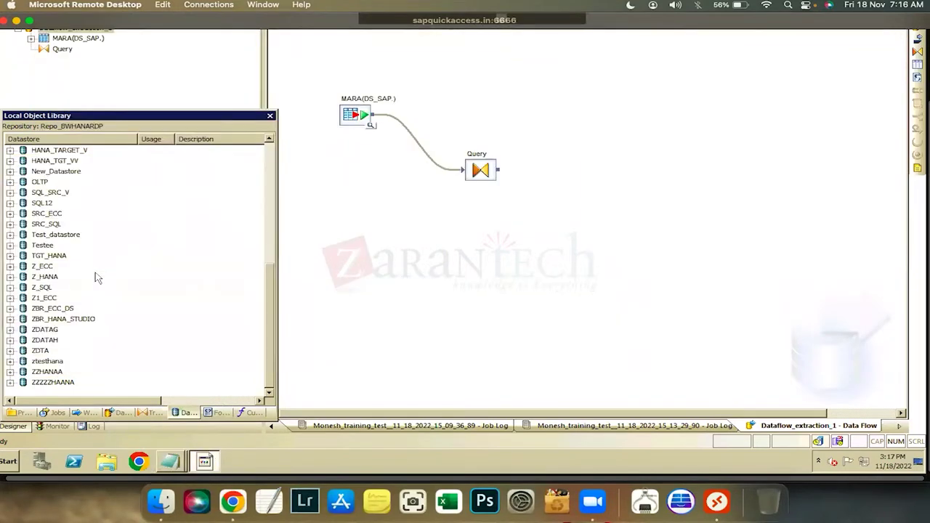
# Create a new Database datastore set to Microsoft, version Microsoft SQL Server 2014
pyautogui.rightClick(131, 239)
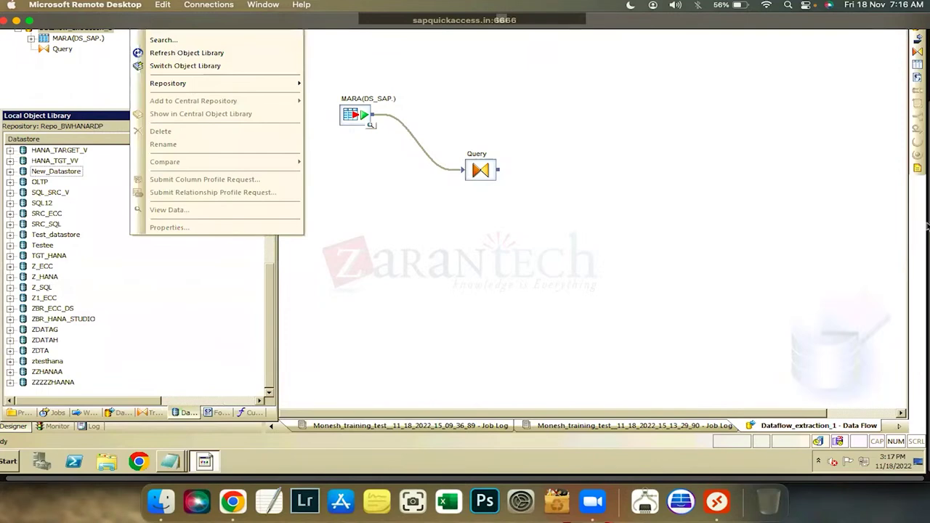
pyautogui.click(157, 66)
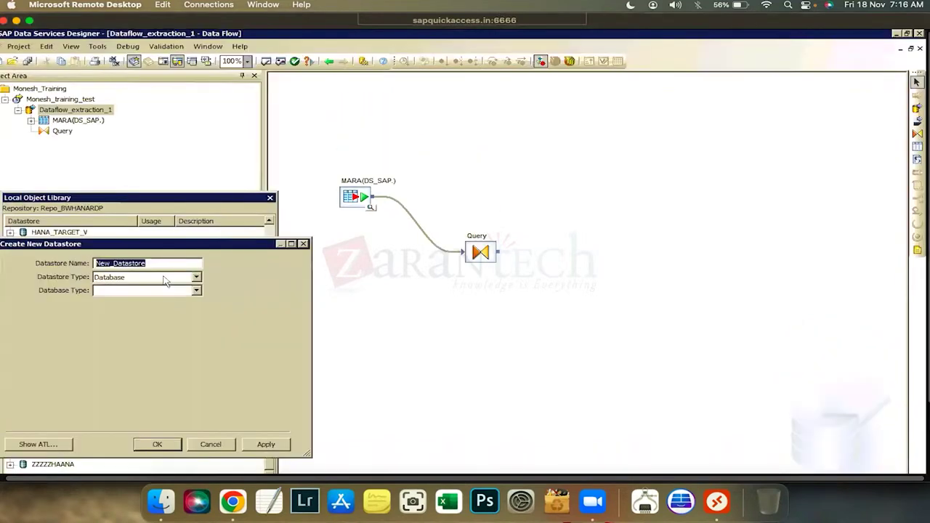
pyautogui.click(197, 277)
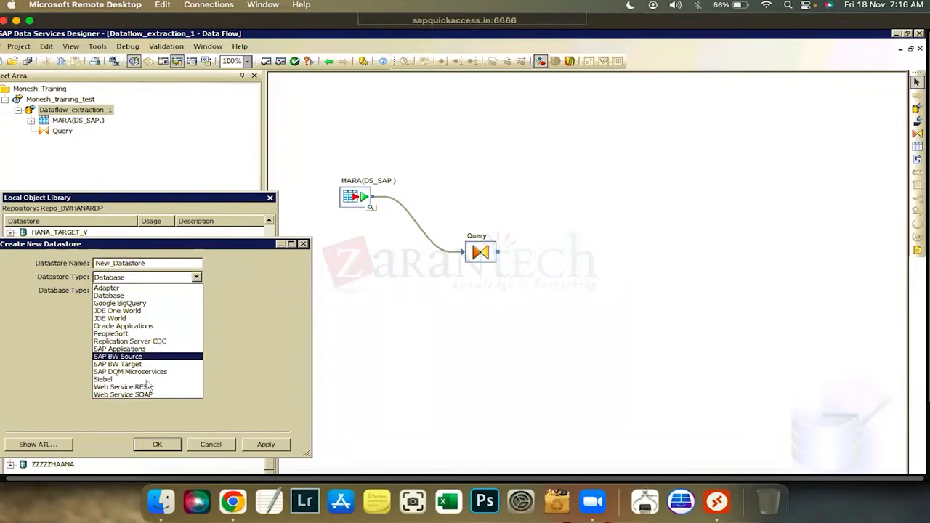
pyautogui.click(171, 295)
pyautogui.click(168, 291)
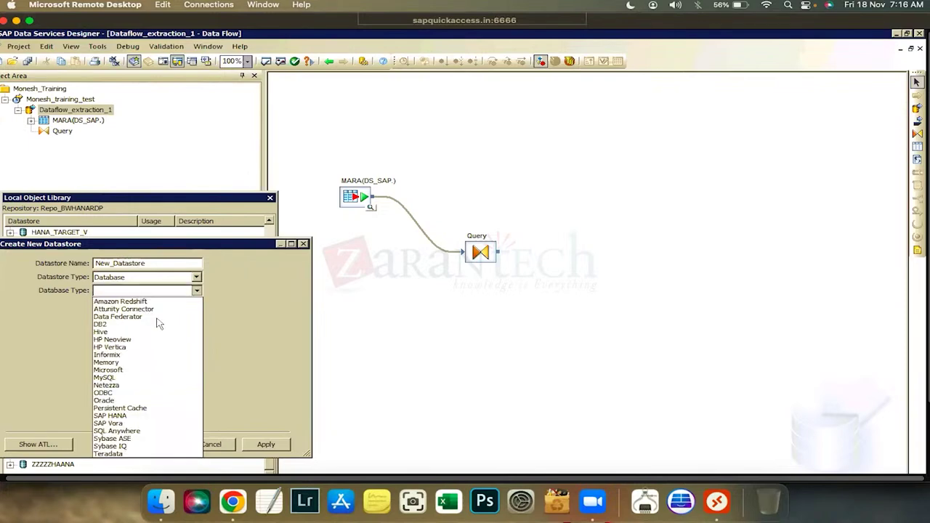
pyautogui.click(143, 371)
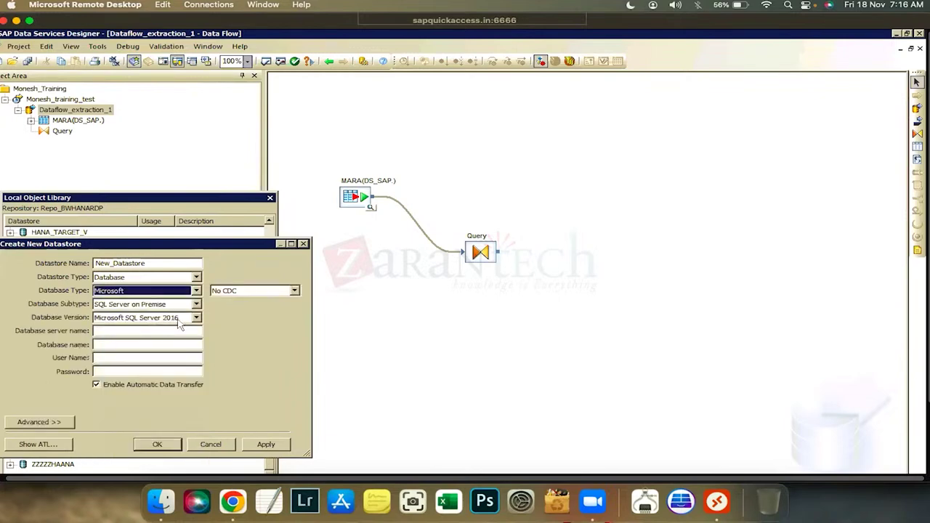
pyautogui.click(196, 319)
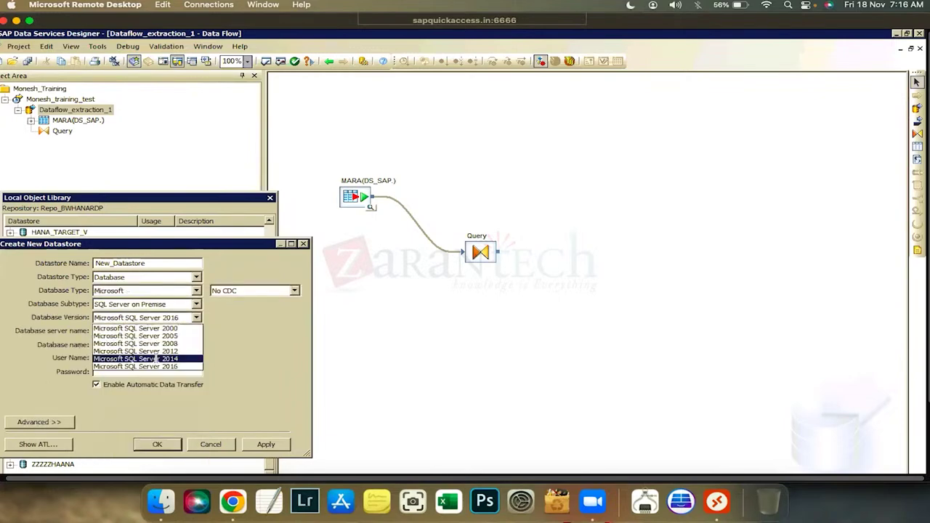
pyautogui.click(117, 358)
pyautogui.click(116, 333)
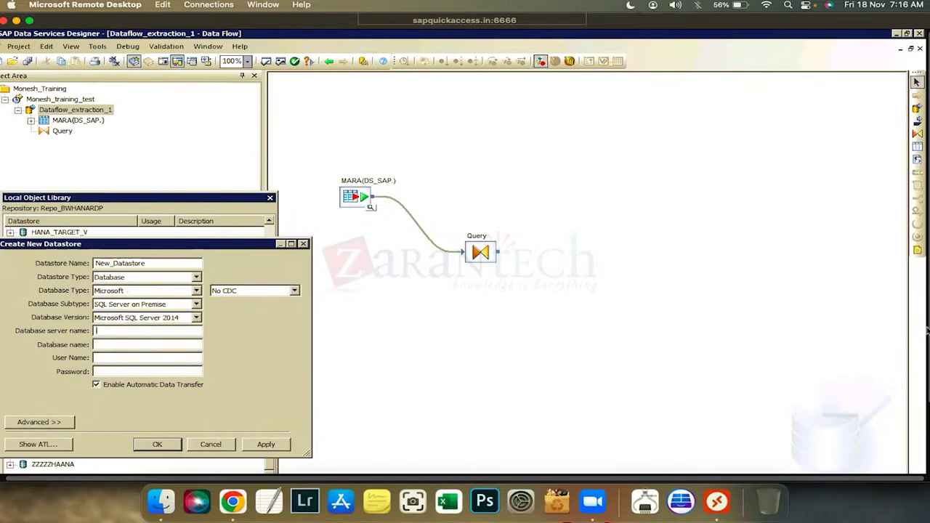
# Launch SQL Server 2014 Management Studio by searching 'sql' in the Start menu
pyautogui.moveTo(192, 469)
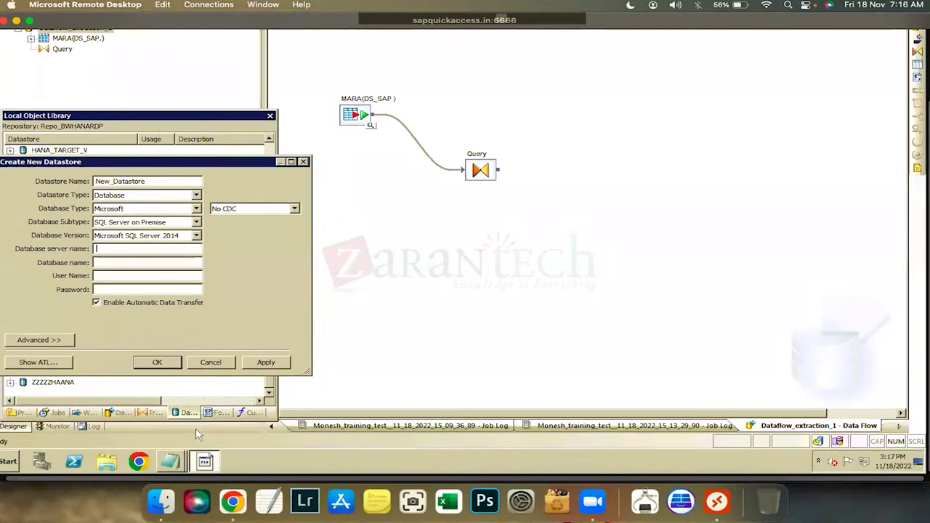
pyautogui.click(9, 462)
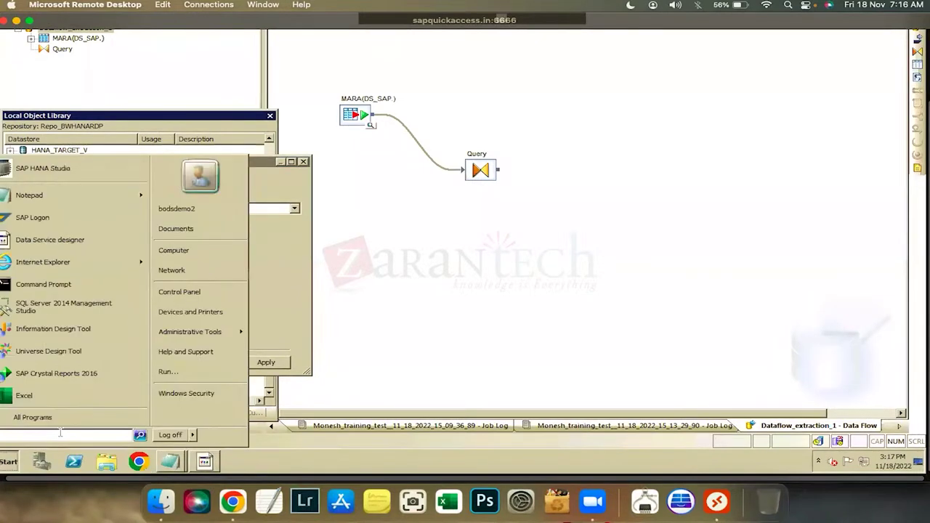
pyautogui.write('sql')
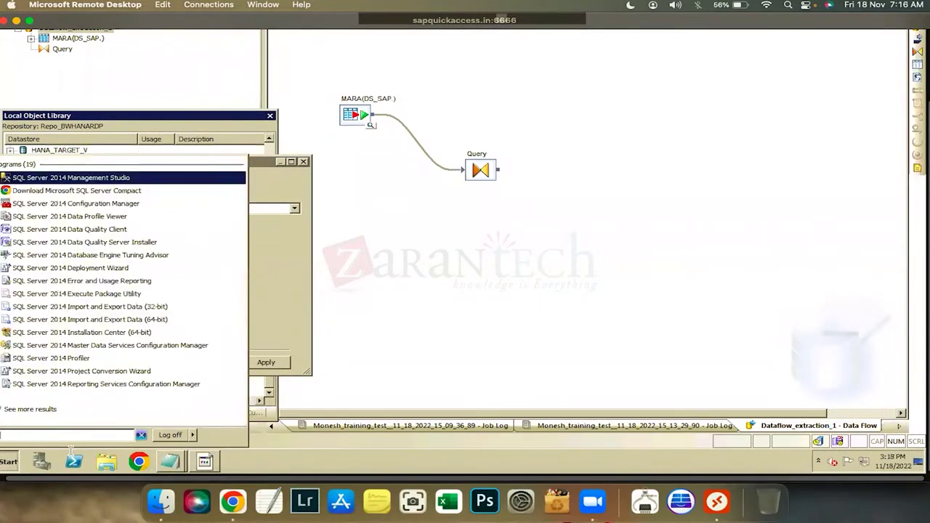
pyautogui.press('Return')
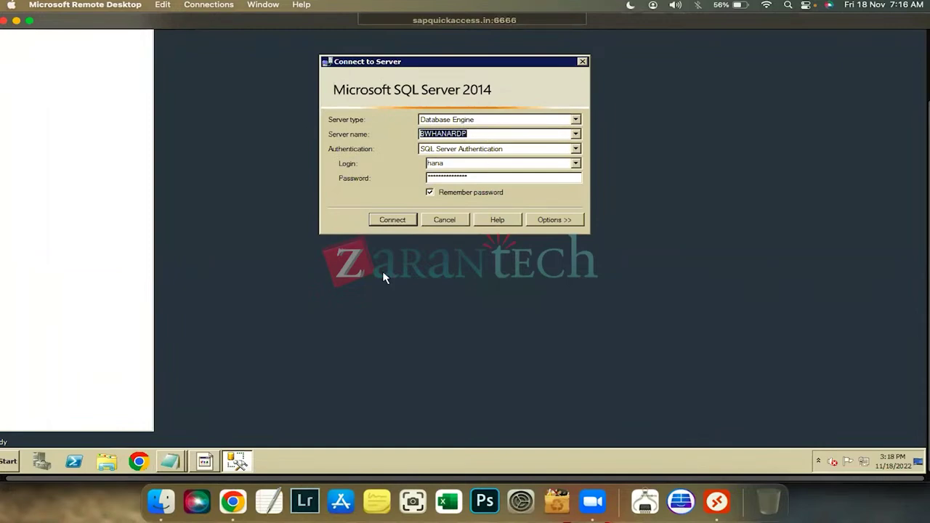
# Paste BWHANARDP into the new datastore's Database server name field
pyautogui.click(205, 462)
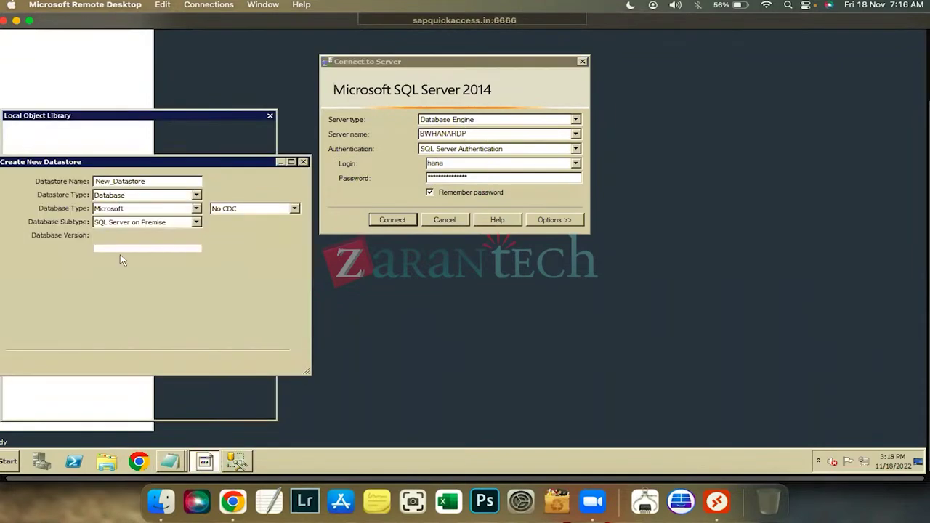
pyautogui.click(120, 249)
pyautogui.write('BWHANARDP')
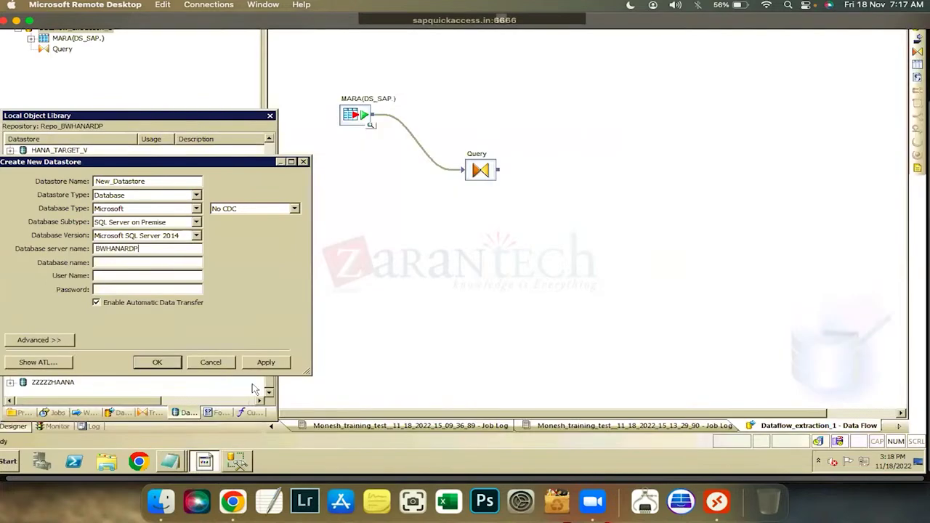
# Connect SSMS to the BWHANARDP server, expand its Databases, and return to Designer
pyautogui.click(237, 462)
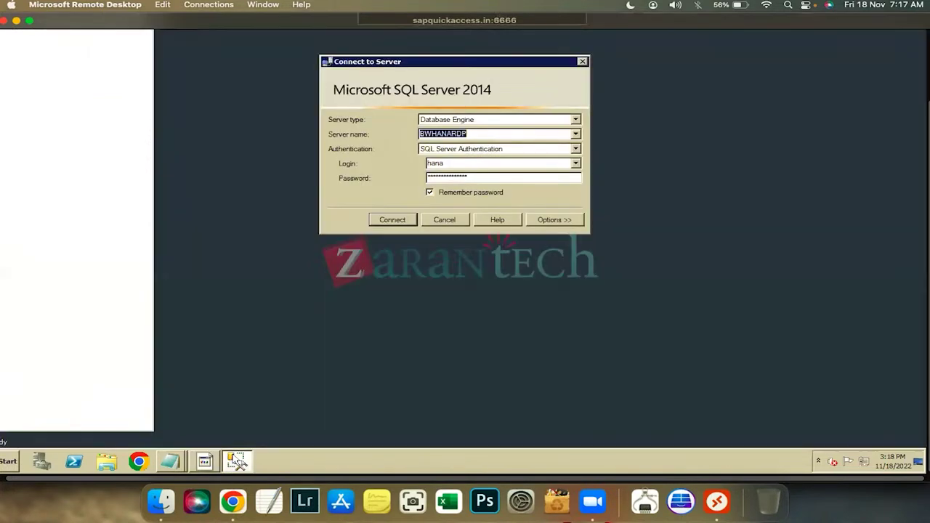
pyautogui.click(391, 220)
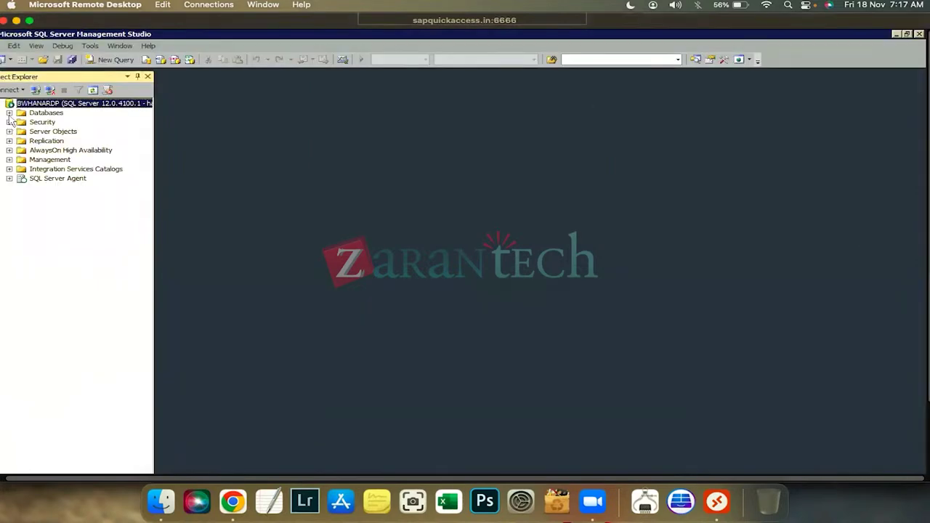
pyautogui.click(9, 113)
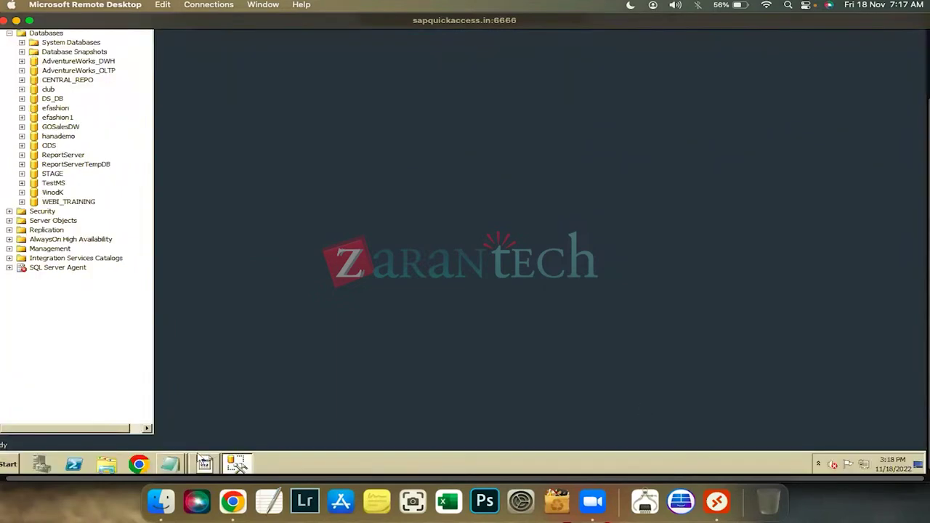
pyautogui.click(205, 467)
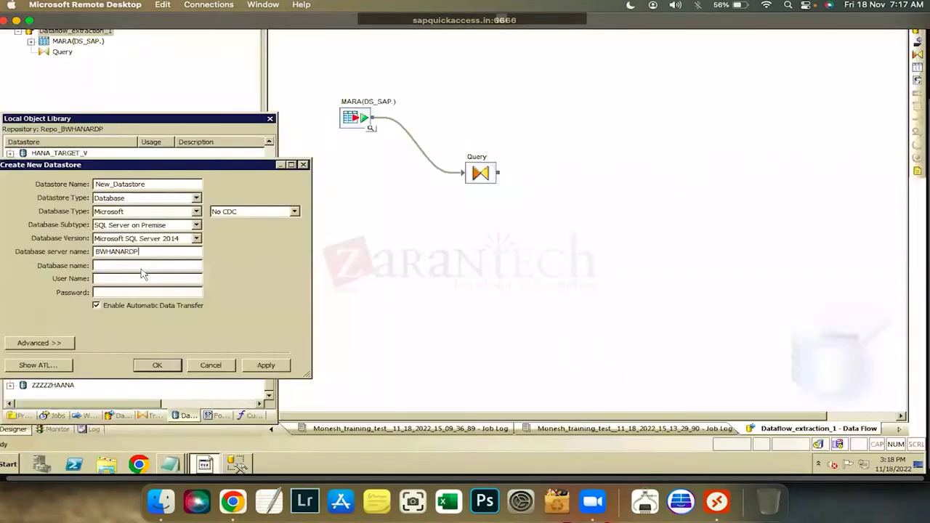
# Enter database name hanadv, paste the SQL Server user name from the notes, and type the password
pyautogui.press('Tab')
pyautogui.write('han')
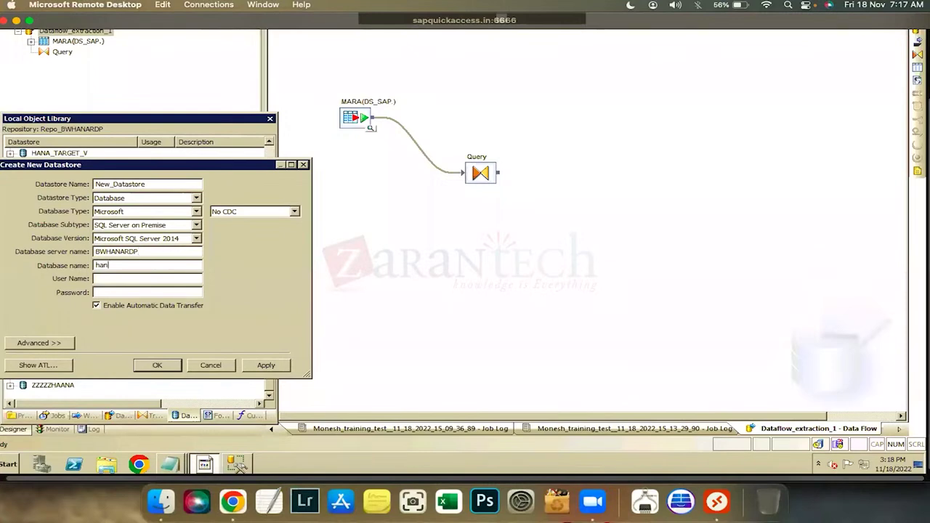
pyautogui.write('adv')
pyautogui.click(170, 464)
pyautogui.click(186, 434)
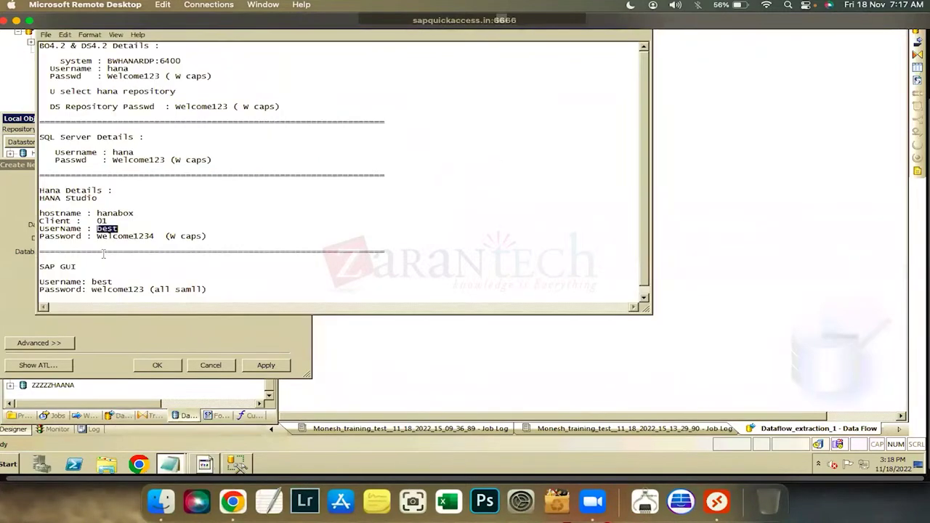
pyautogui.click(150, 151)
pyautogui.doubleClick(124, 152)
pyautogui.hotkey('ctrl', 'c')
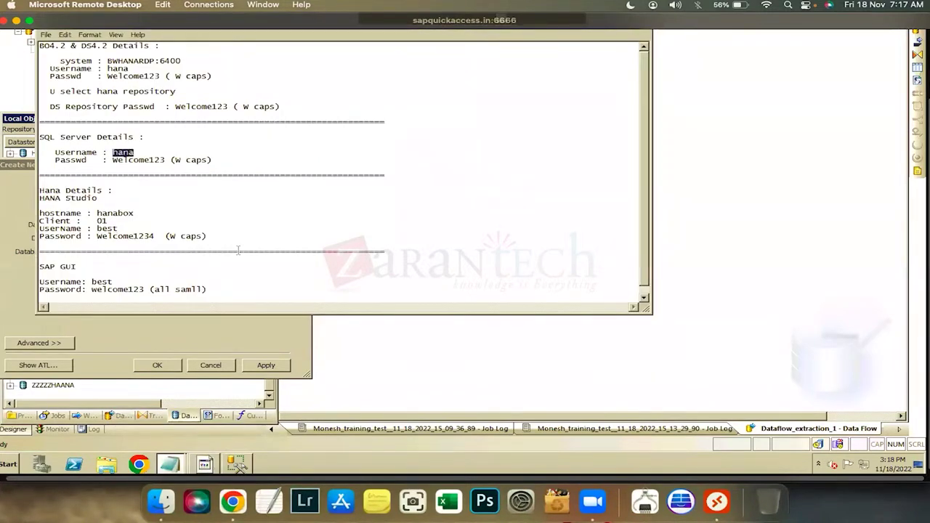
pyautogui.hotkey('alt', 'Tab')
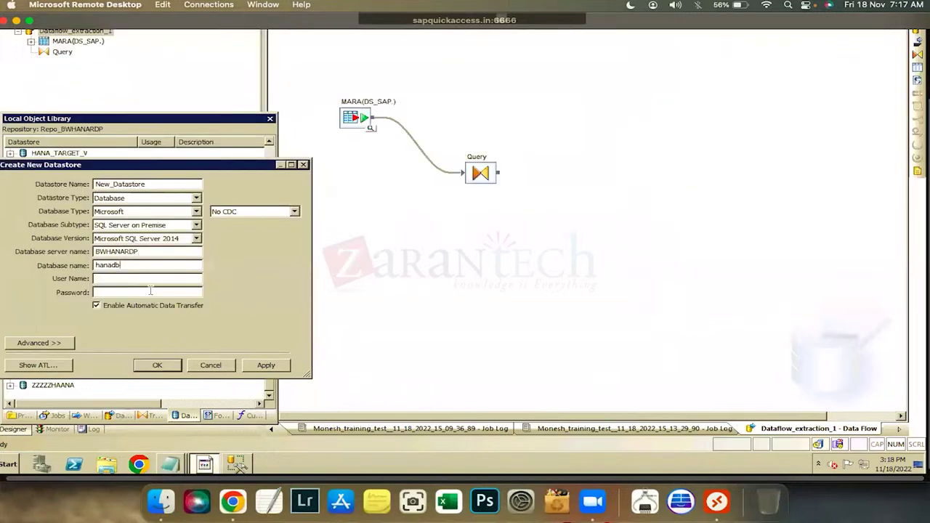
pyautogui.hotkey('ctrl', 'v')
pyautogui.press('Tab')
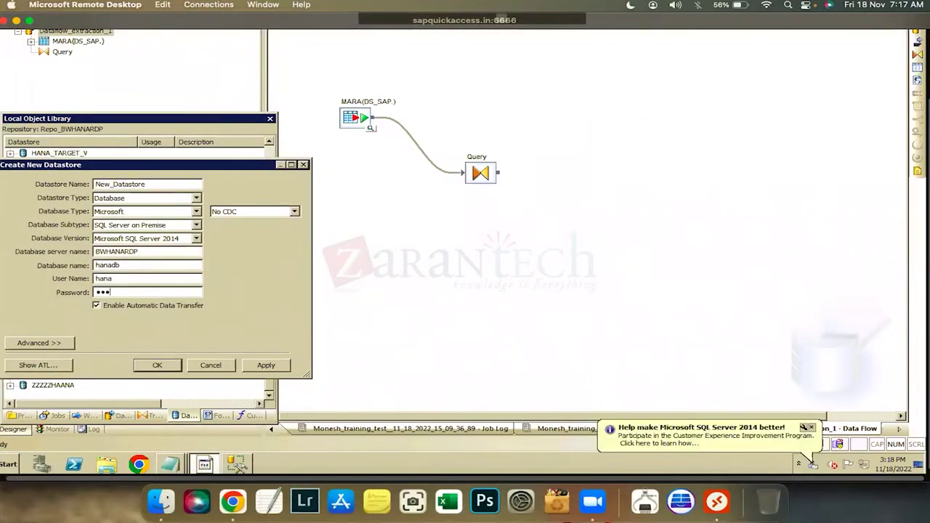
# Submit the datastore, dismiss the duplicate-name error, check the Passwords notes, and close the dialog unsaved
pyautogui.press('Return')
pyautogui.press('Return')
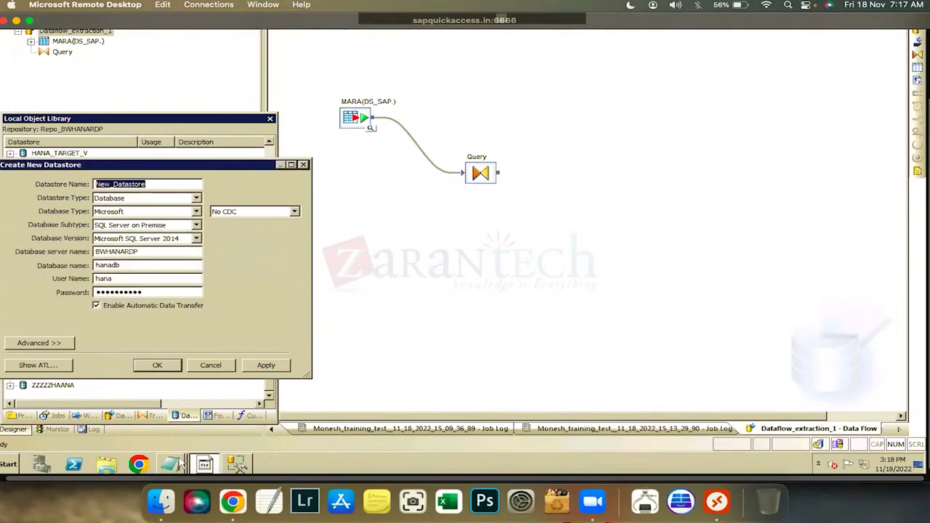
pyautogui.click(170, 465)
pyautogui.click(168, 469)
pyautogui.click(169, 465)
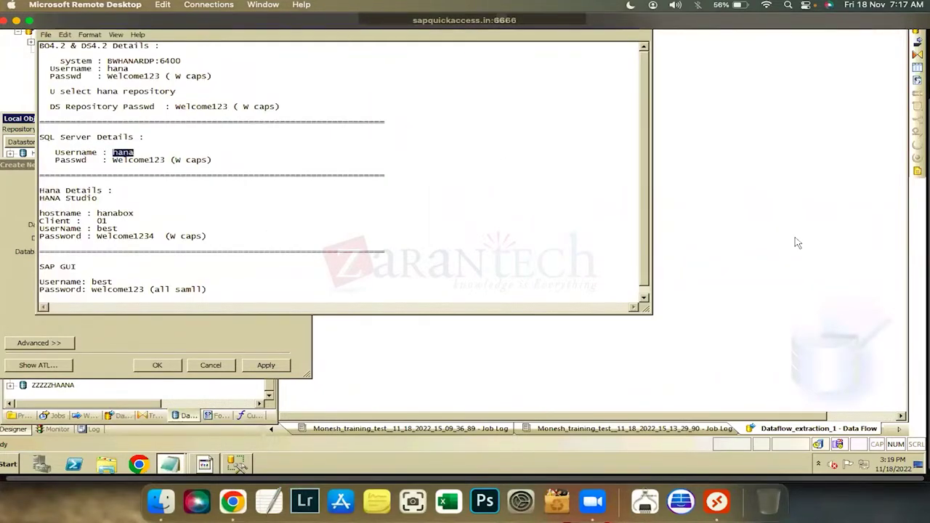
pyautogui.click(303, 327)
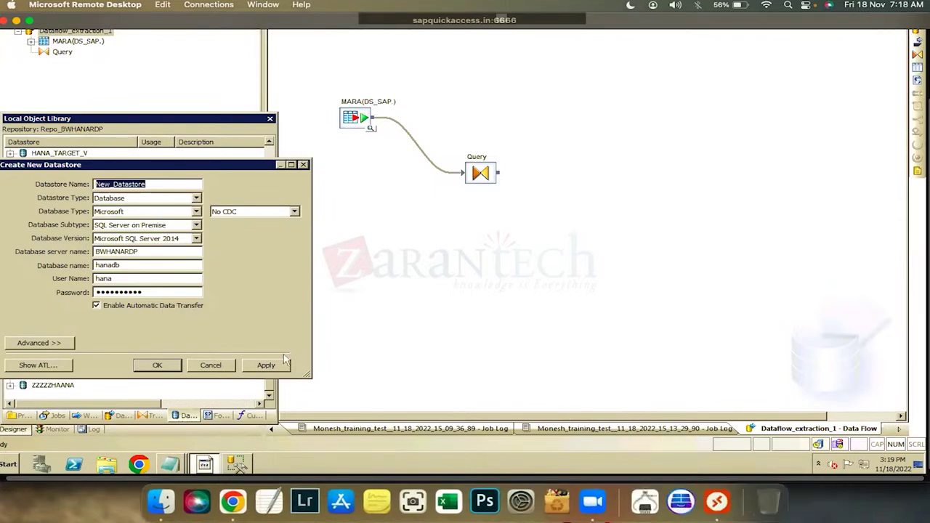
pyautogui.click(172, 465)
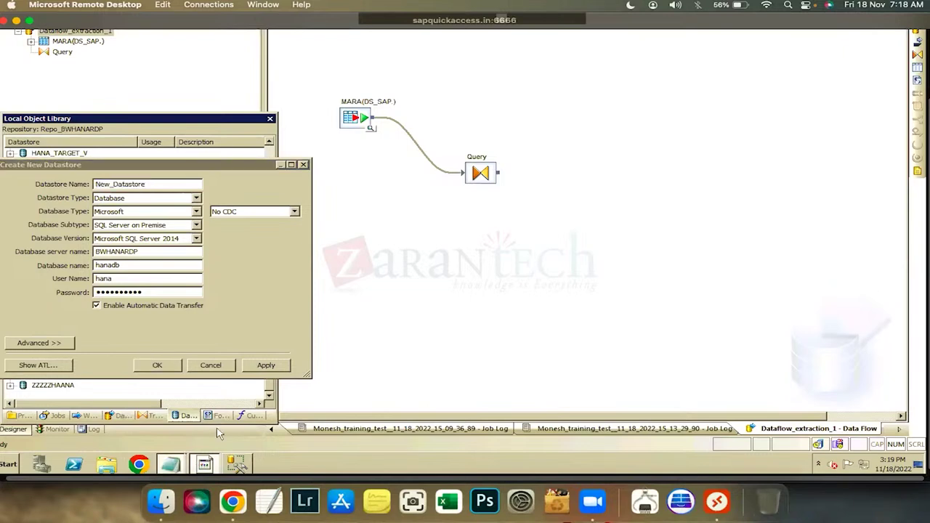
pyautogui.click(171, 423)
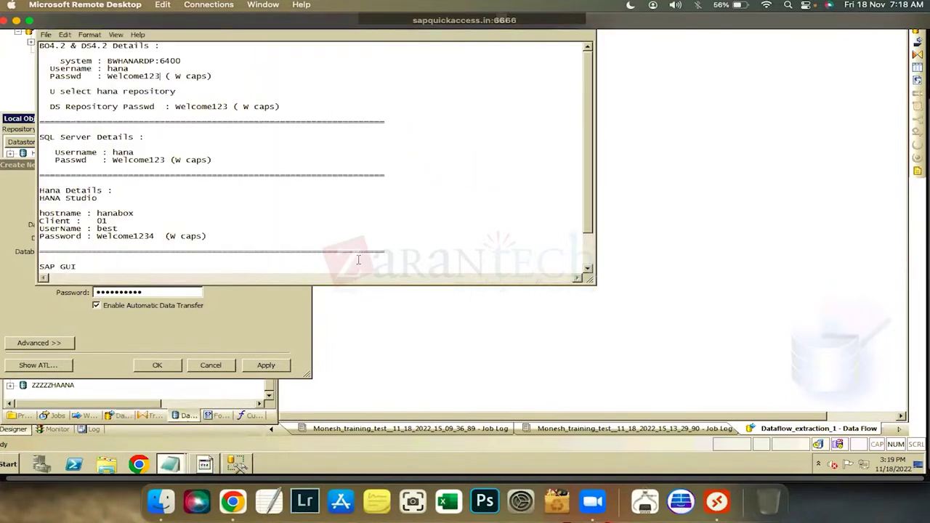
pyautogui.click(272, 342)
pyautogui.click(210, 365)
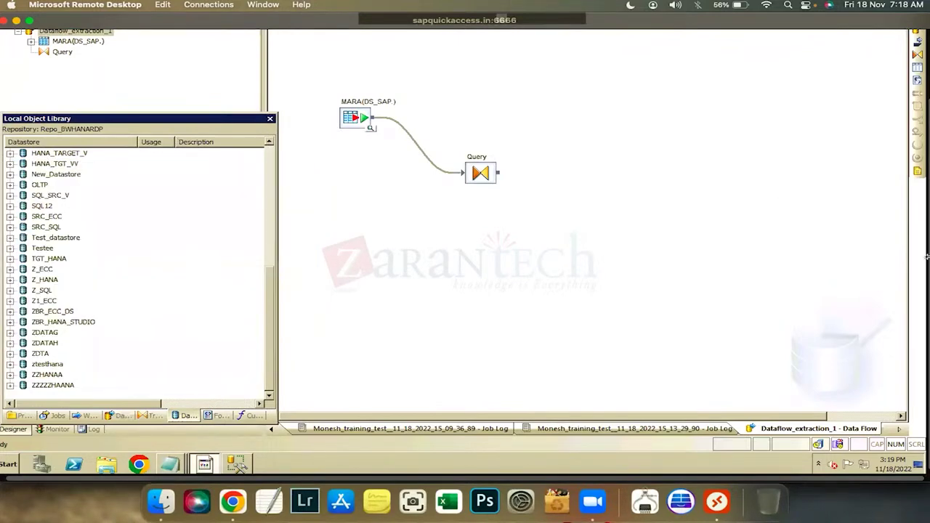
# Create File_Format_7393 from the Flat Files context menu on the library's Formats tab
pyautogui.click(65, 41)
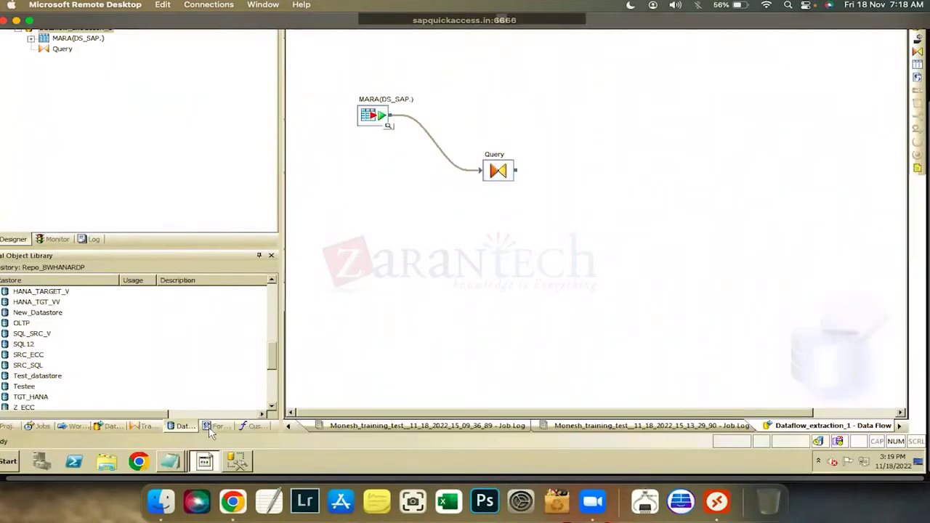
pyautogui.click(212, 427)
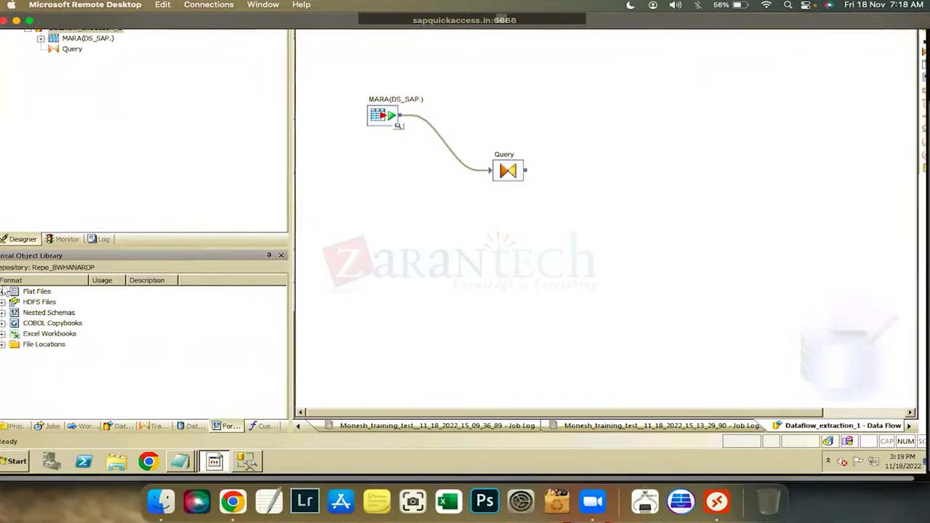
pyautogui.click(3, 292)
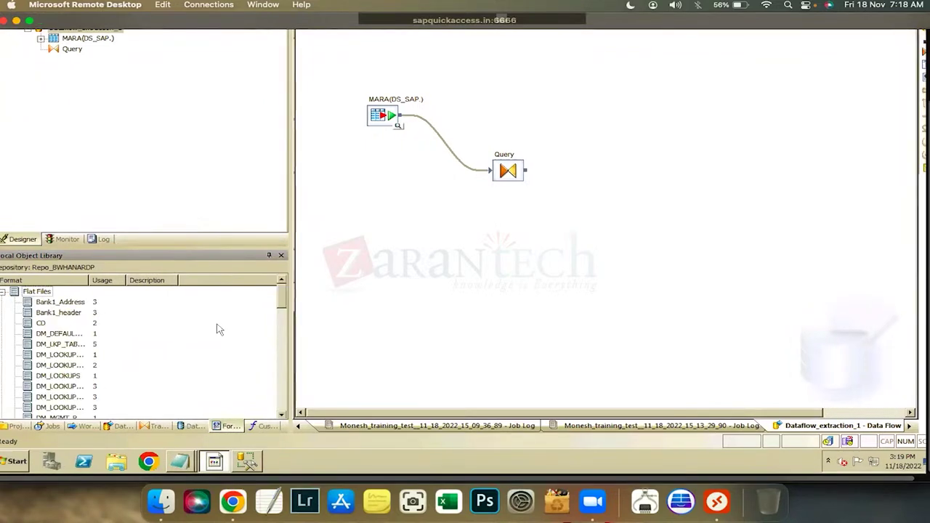
pyautogui.rightClick(137, 320)
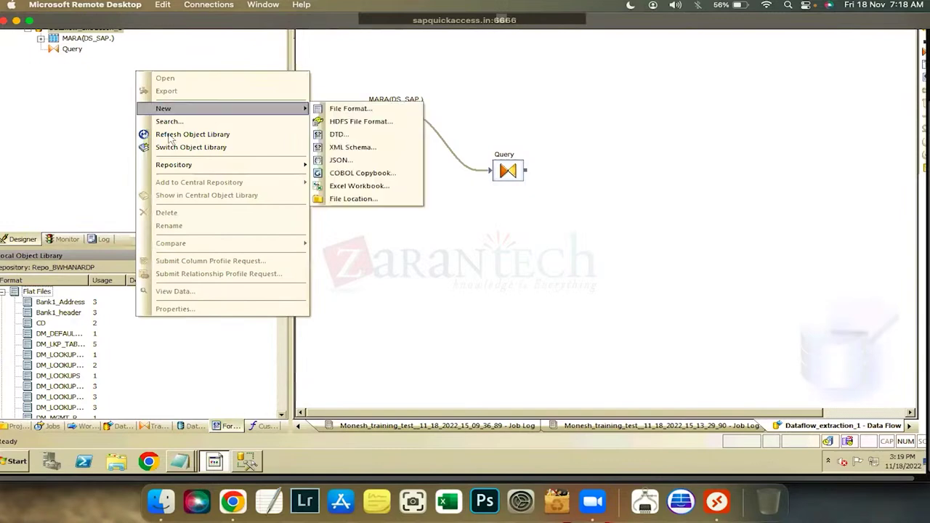
pyautogui.moveTo(163, 109)
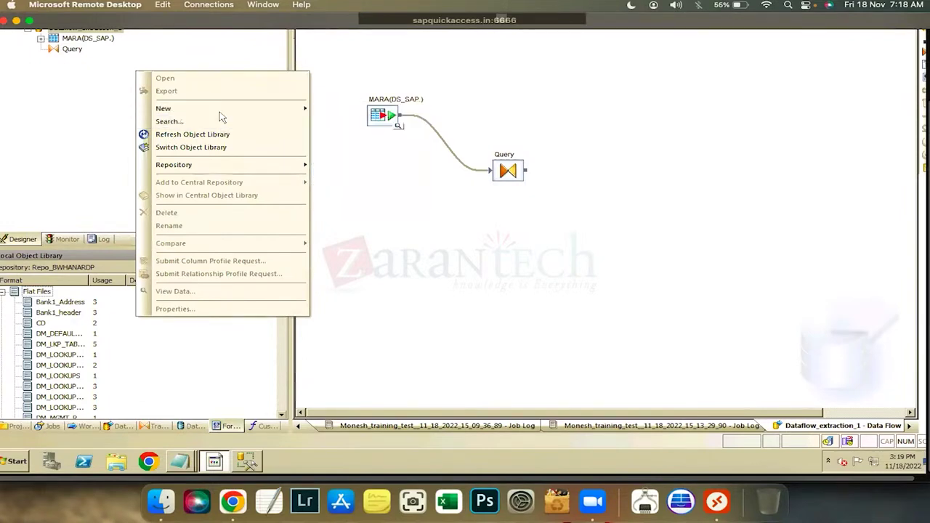
# Name the format test123, with file name test123 and root directory set to the Desktop
pyautogui.moveTo(218, 111)
pyautogui.click(351, 109)
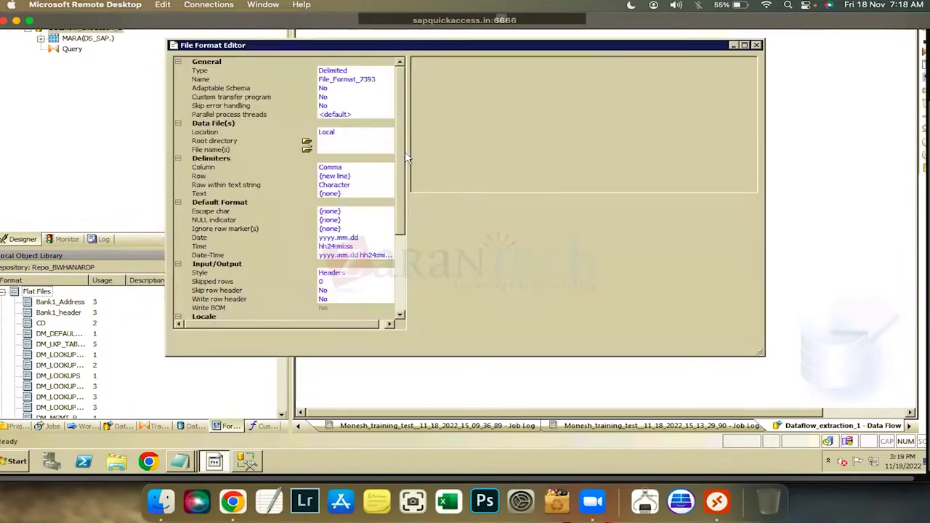
pyautogui.write('te')
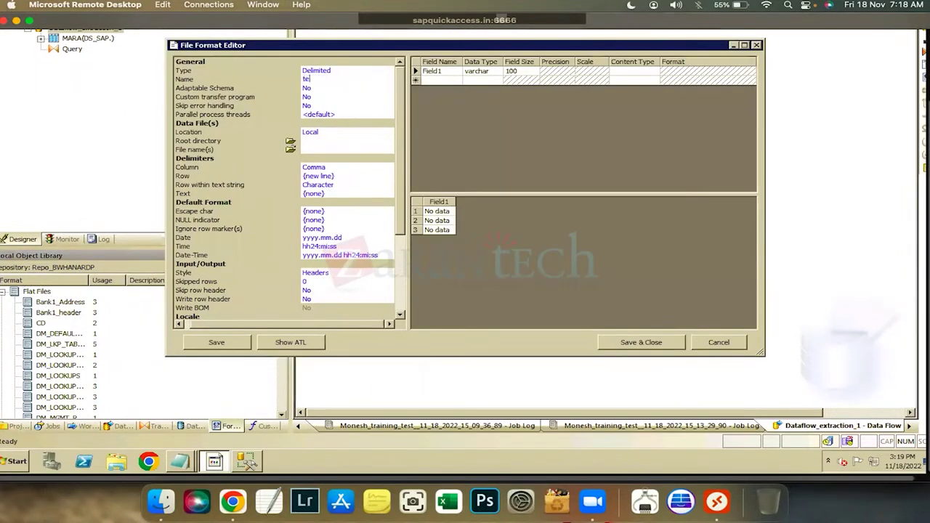
pyautogui.write('st123')
pyautogui.click(290, 142)
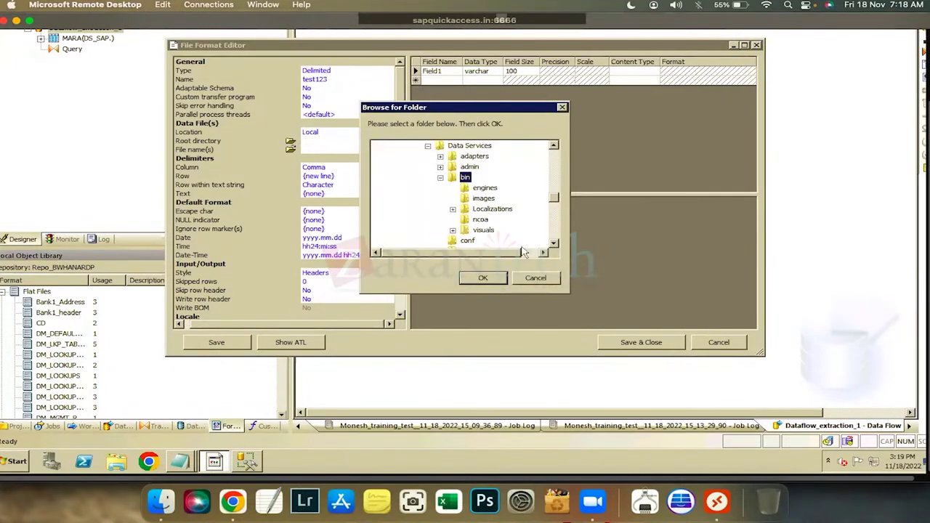
pyautogui.click(498, 280)
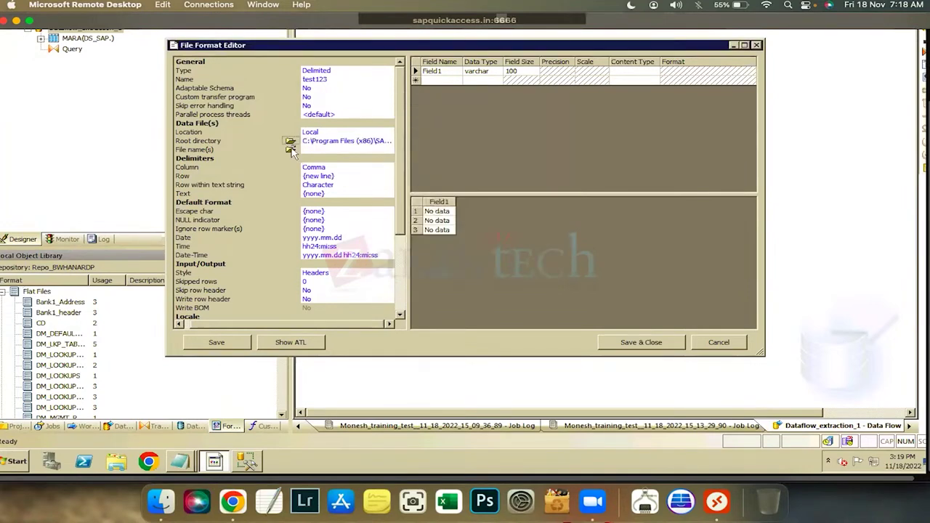
pyautogui.click(317, 150)
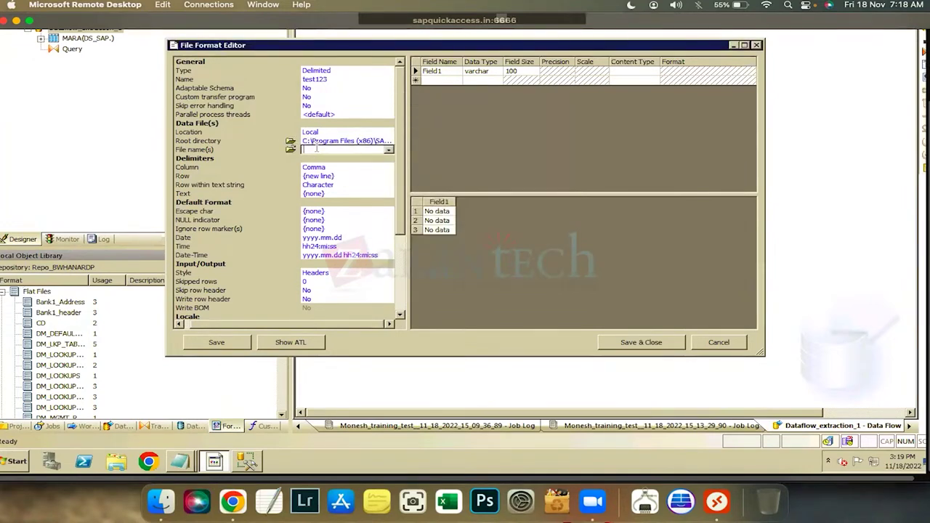
pyautogui.write('test123')
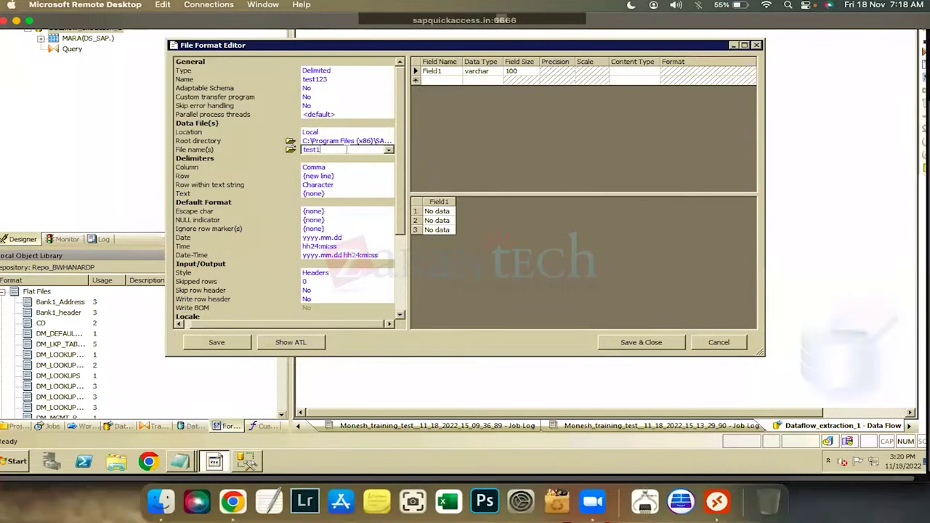
pyautogui.click(290, 140)
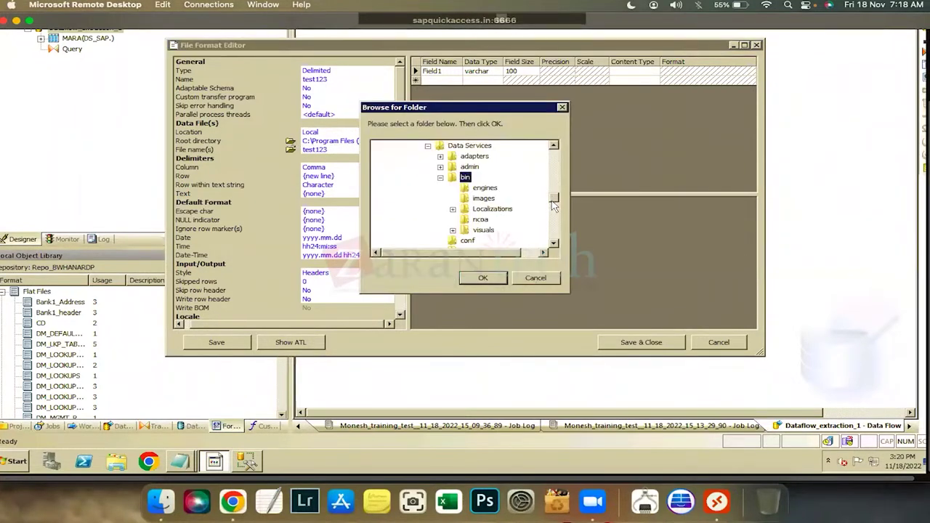
pyautogui.moveTo(551, 204); pyautogui.dragTo(535, 154)
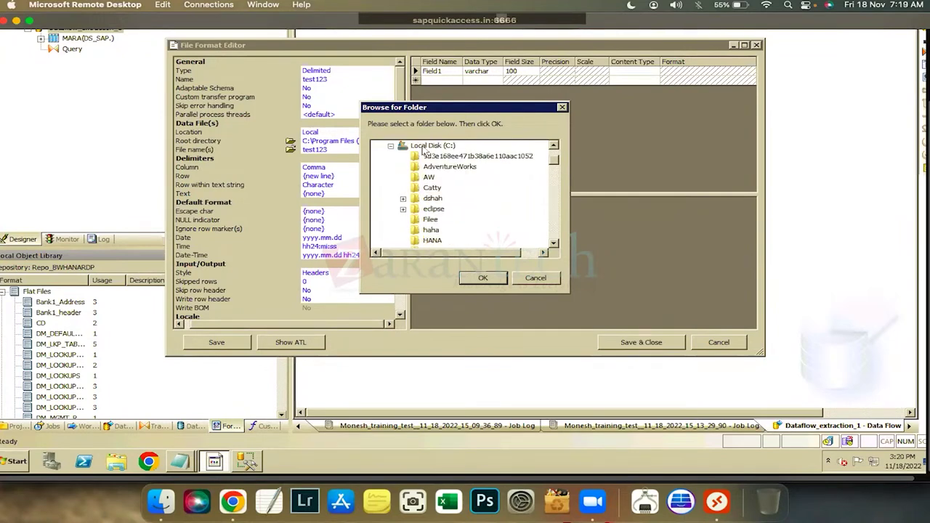
pyautogui.click(390, 147)
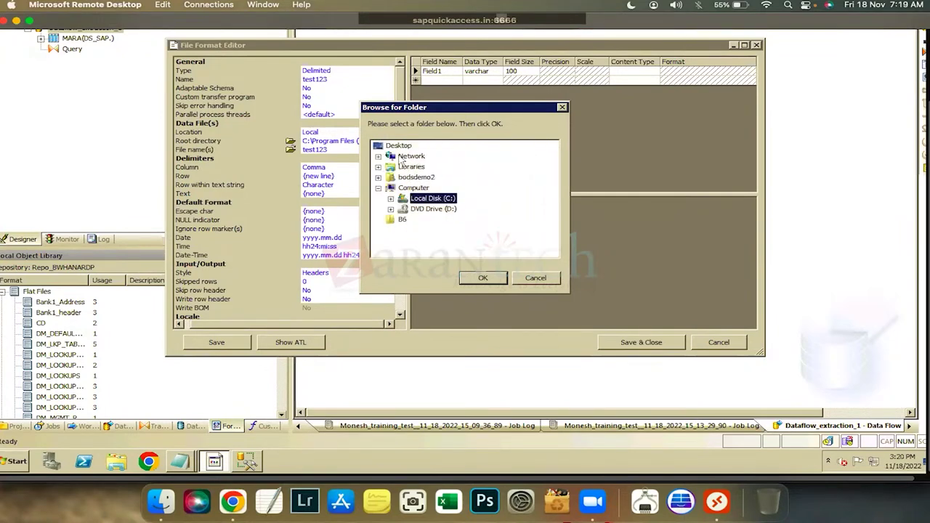
pyautogui.click(465, 281)
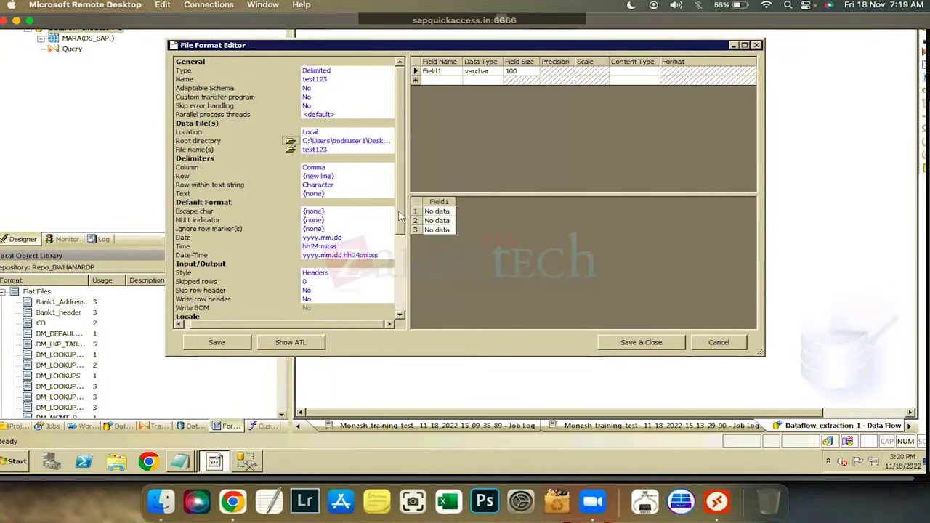
# Set Skip row header and Write row header to Yes, save the format, and drag test123 onto the canvas
pyautogui.scroll(-1, 363, 276)
pyautogui.click(364, 275)
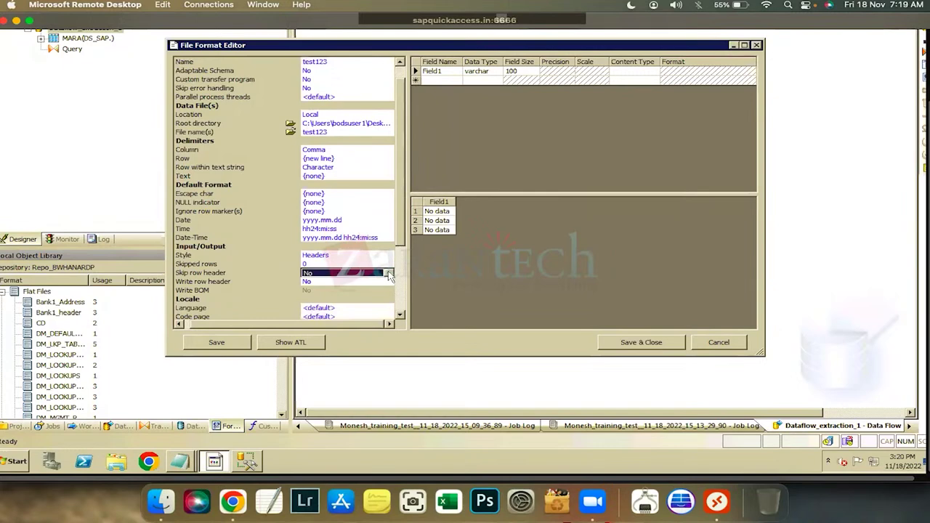
pyautogui.click(364, 274)
pyautogui.click(350, 282)
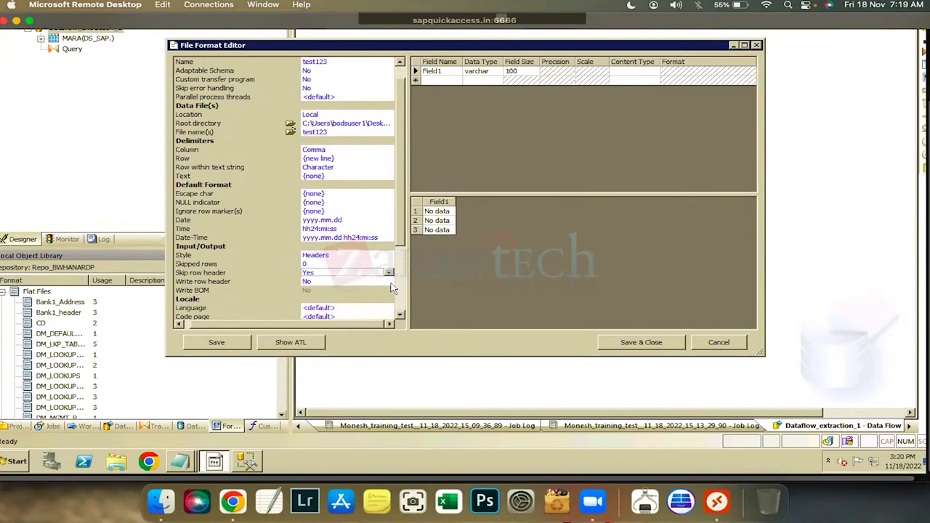
pyautogui.click(331, 282)
pyautogui.click(393, 282)
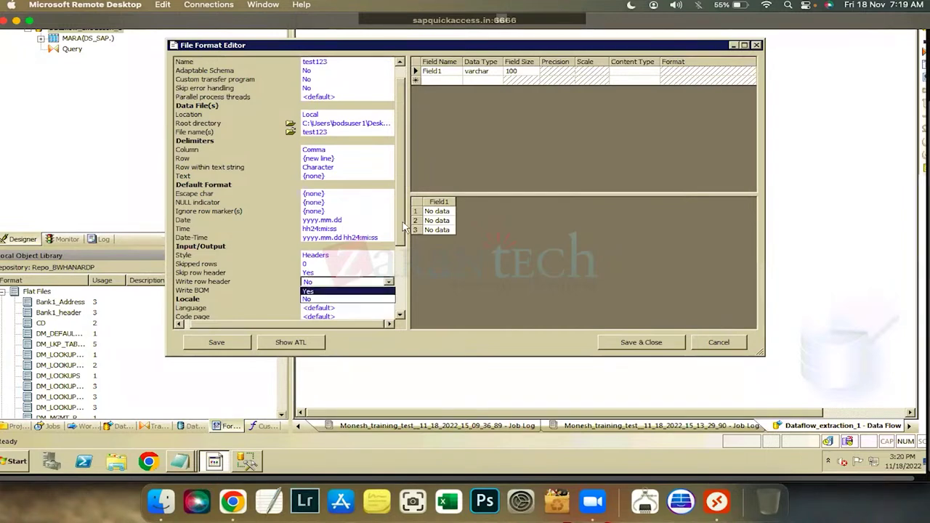
pyautogui.click(392, 291)
pyautogui.scroll(-4, 291, 219)
pyautogui.click(633, 342)
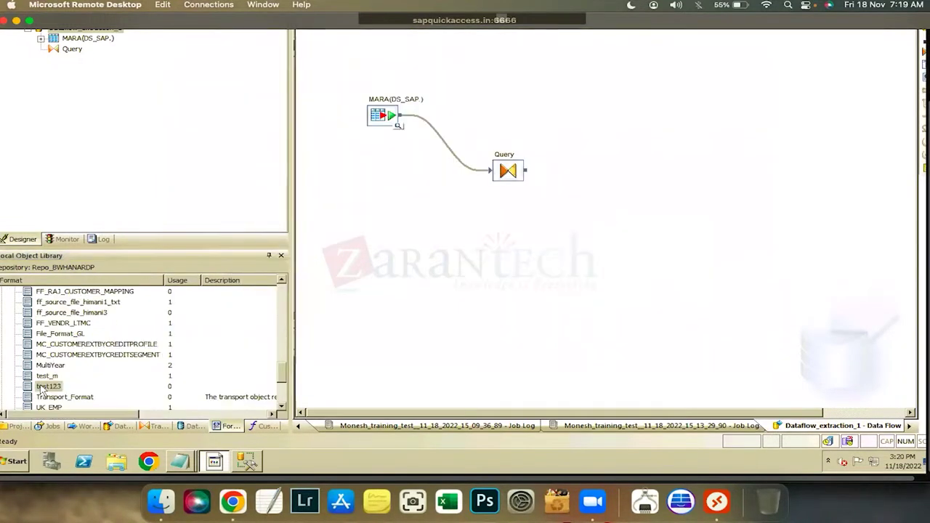
pyautogui.moveTo(41, 390); pyautogui.dragTo(657, 224)
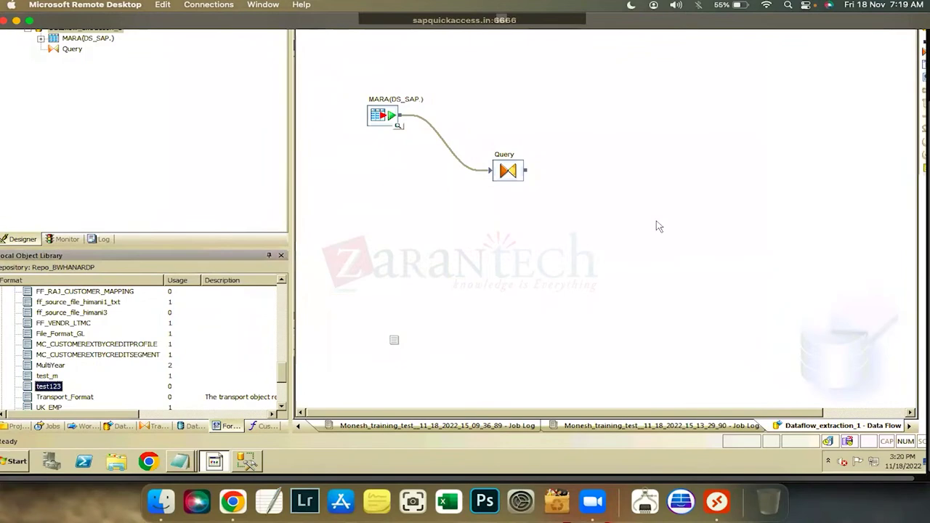
# Make test123 the target fed by Query, validate the data flow, and save all changes
pyautogui.click(697, 240)
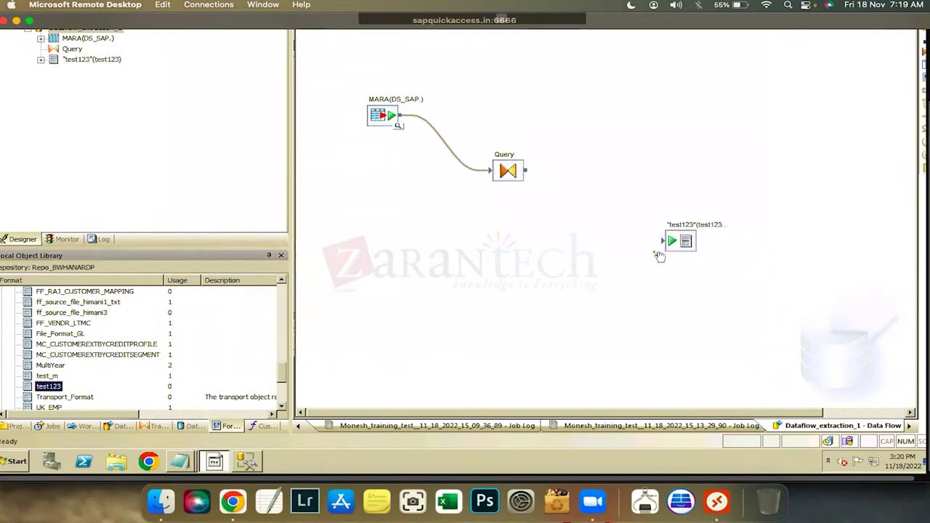
pyautogui.moveTo(526, 170); pyautogui.dragTo(663, 241)
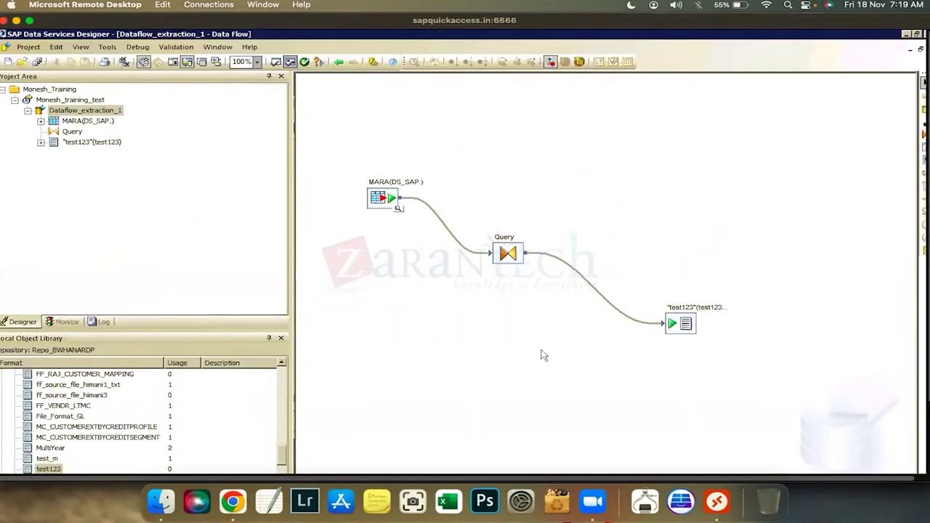
pyautogui.hotkey('ctrl', 'shift', 'v')
pyautogui.click(745, 207)
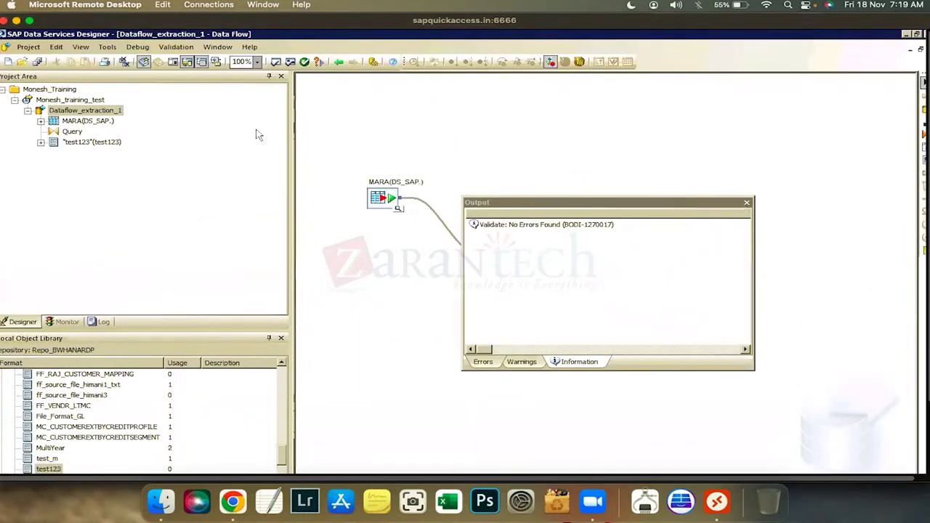
pyautogui.hotkey('ctrl', 'shift', 's')
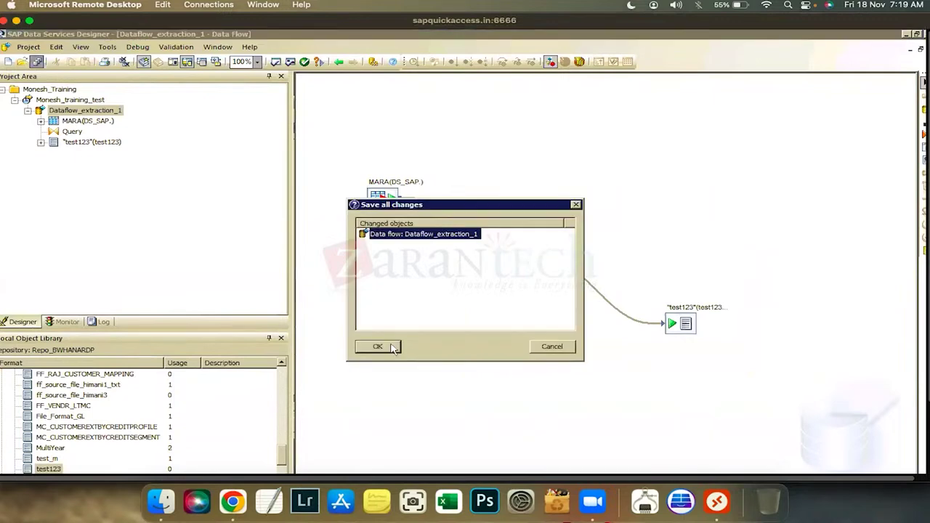
pyautogui.press('Return')
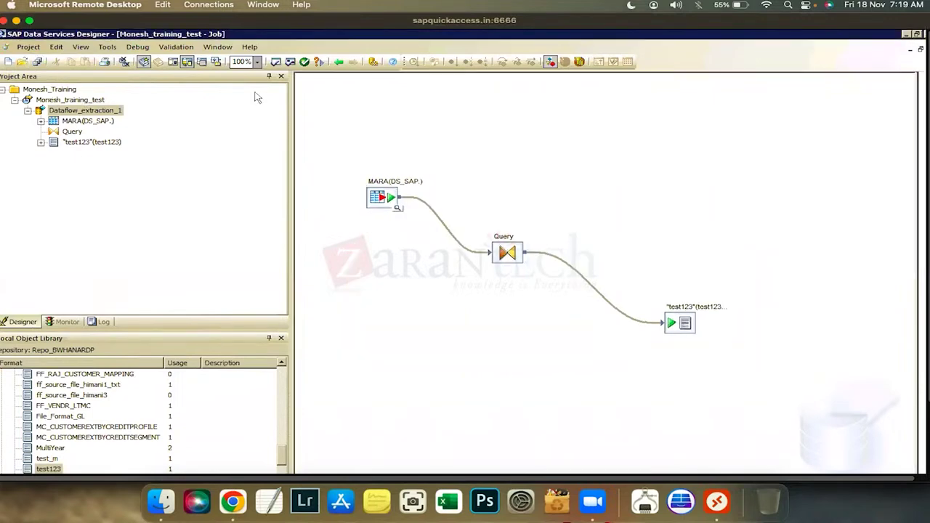
# Execute the job from the project tree with the default execution settings
pyautogui.click(89, 100)
pyautogui.click(411, 62)
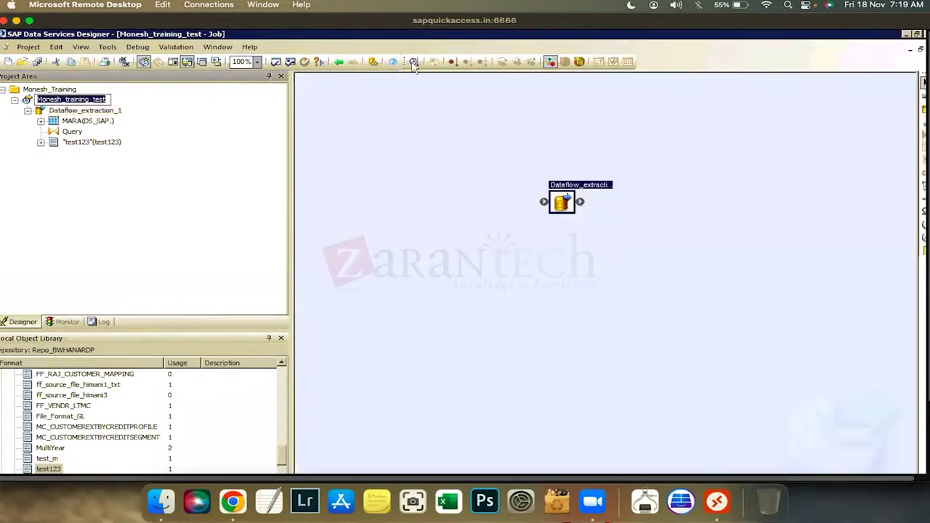
pyautogui.click(533, 428)
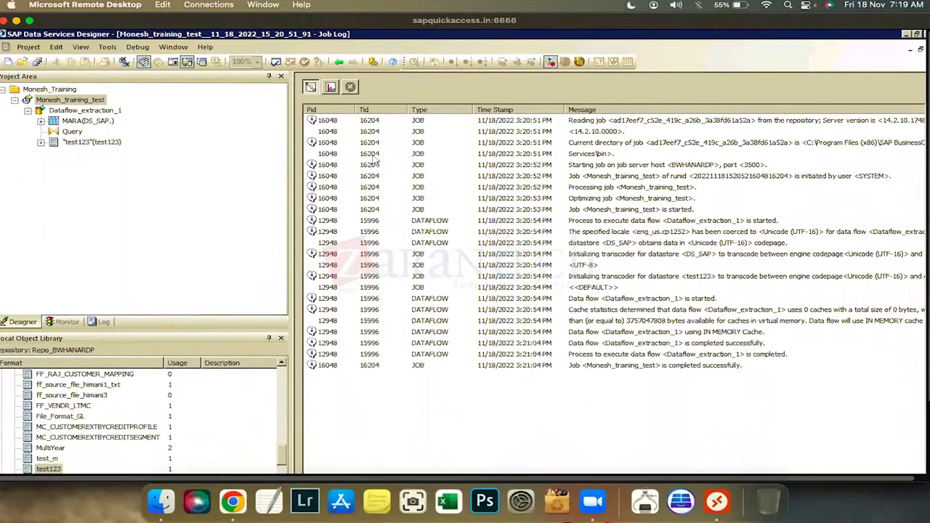
# Check the run's row counts in the job log, then reopen Dataflow_extraction_1 from the job
pyautogui.click(330, 88)
pyautogui.click(62, 102)
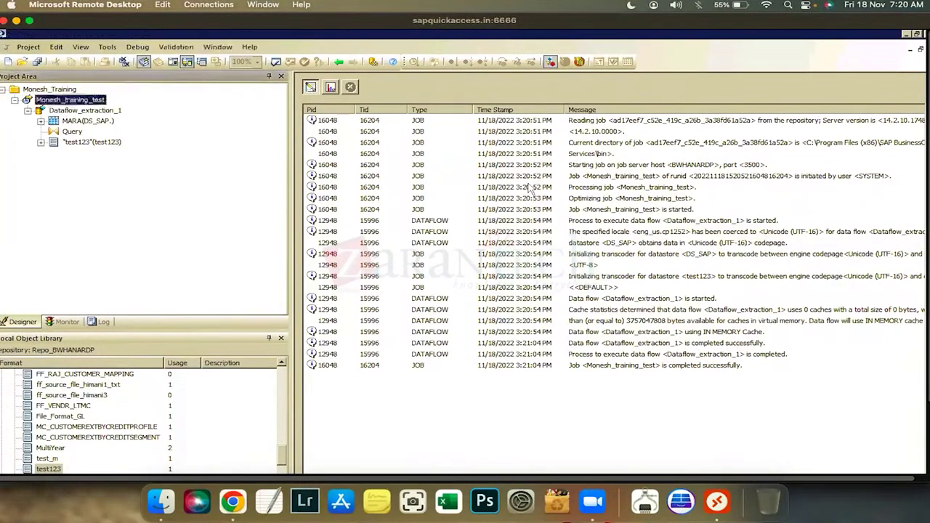
pyautogui.doubleClick(559, 200)
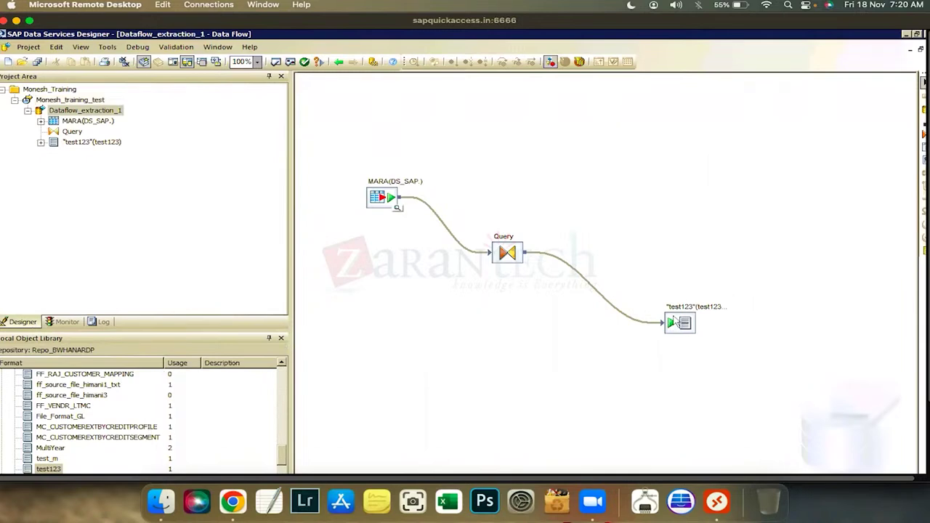
# Enlarge the object library and browse its Work Flows, Data Flows and Transforms lists
pyautogui.moveTo(676, 322); pyautogui.dragTo(670, 313)
pyautogui.moveTo(227, 450); pyautogui.dragTo(249, 371)
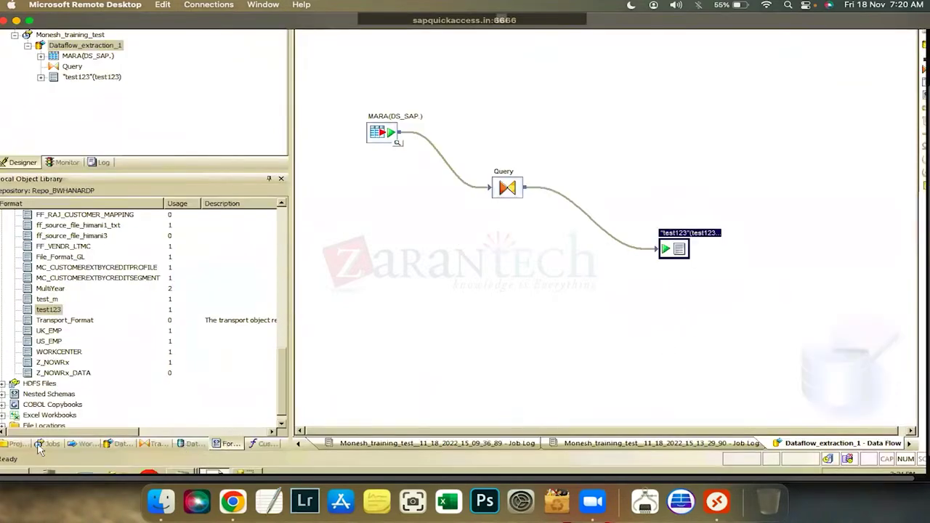
pyautogui.click(85, 444)
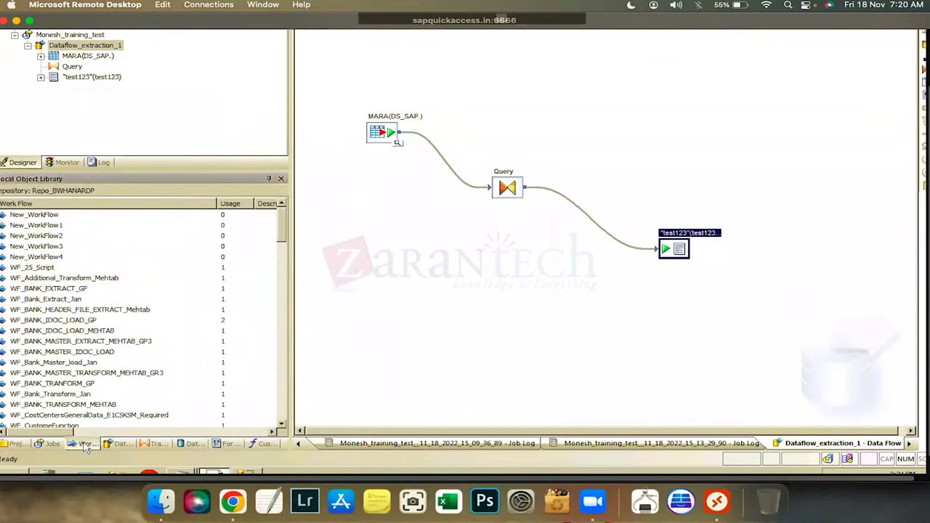
pyautogui.click(120, 444)
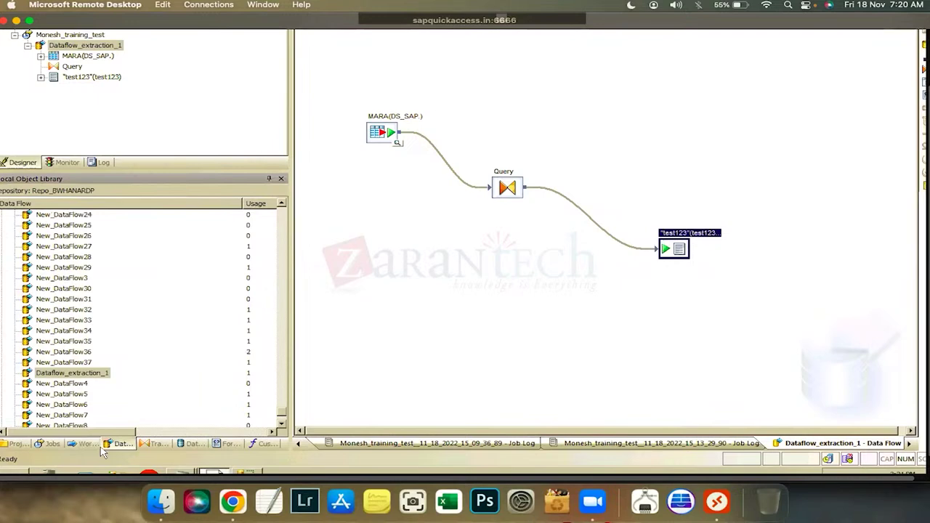
pyautogui.click(97, 448)
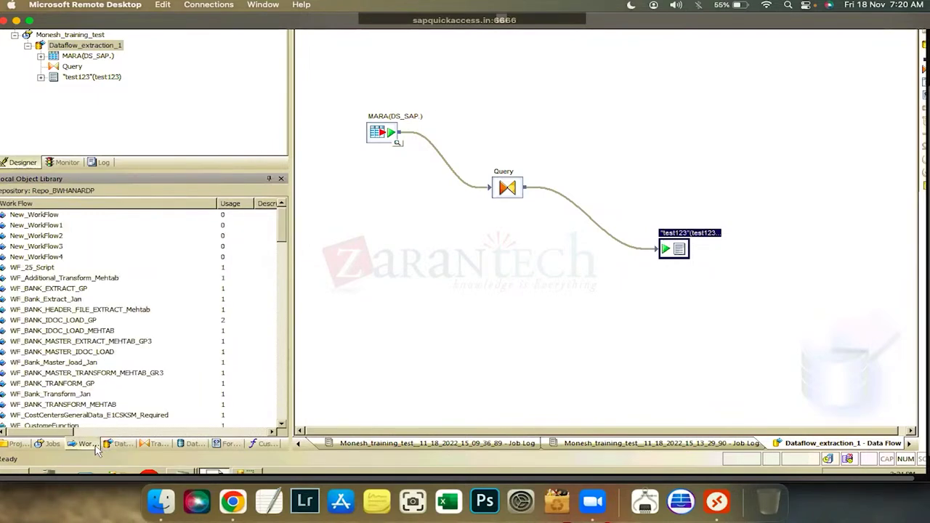
pyautogui.click(117, 445)
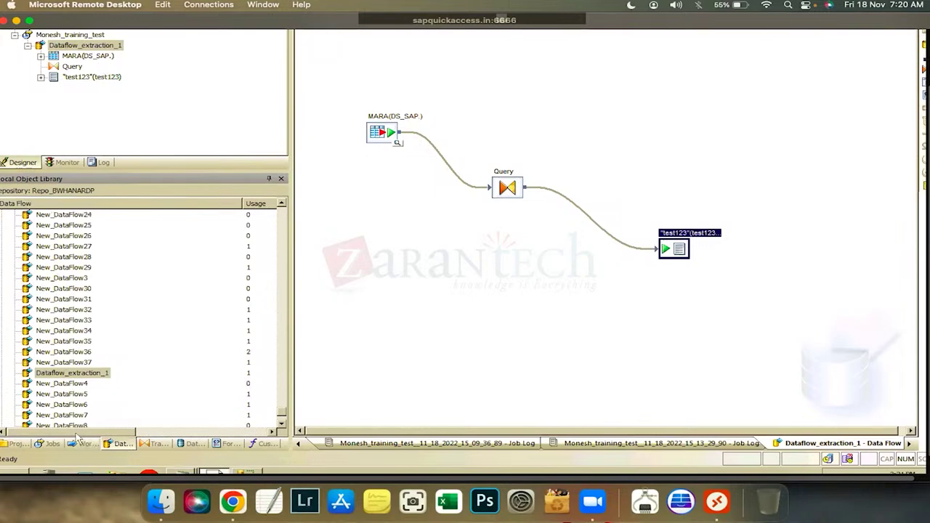
pyautogui.click(79, 448)
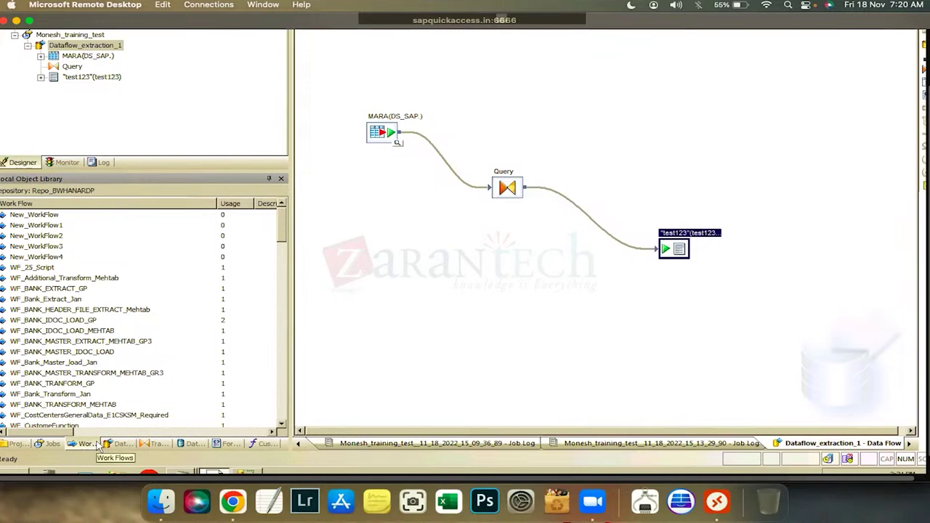
pyautogui.click(157, 444)
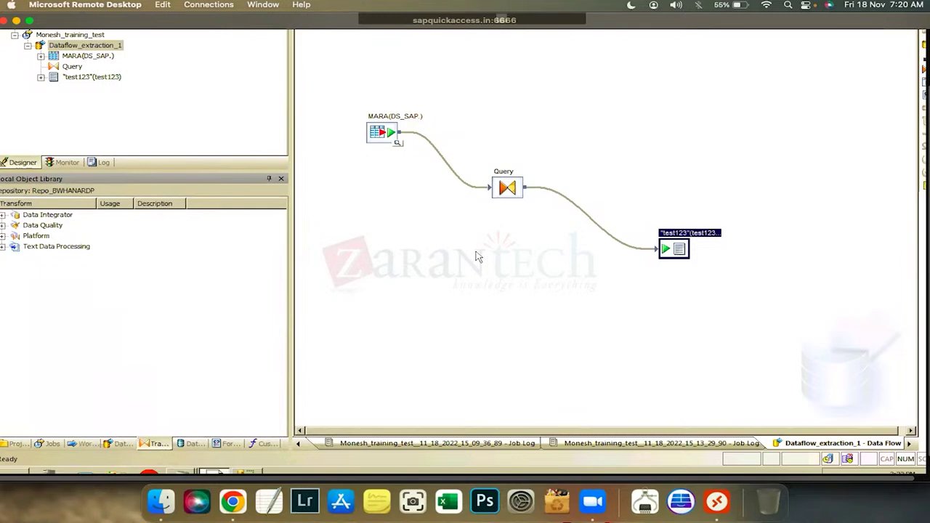
pyautogui.click(513, 201)
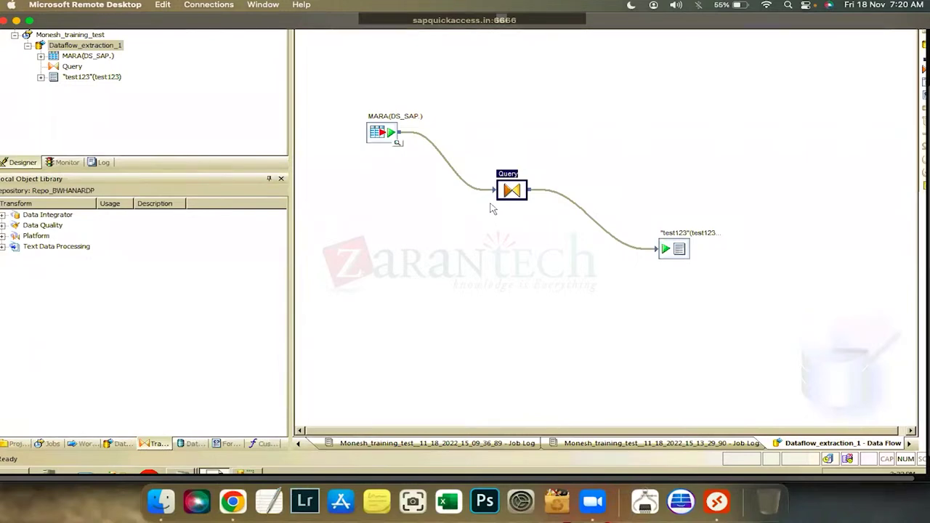
# Show the library's file formats, scrolled up to the Flat Files node
pyautogui.click(192, 443)
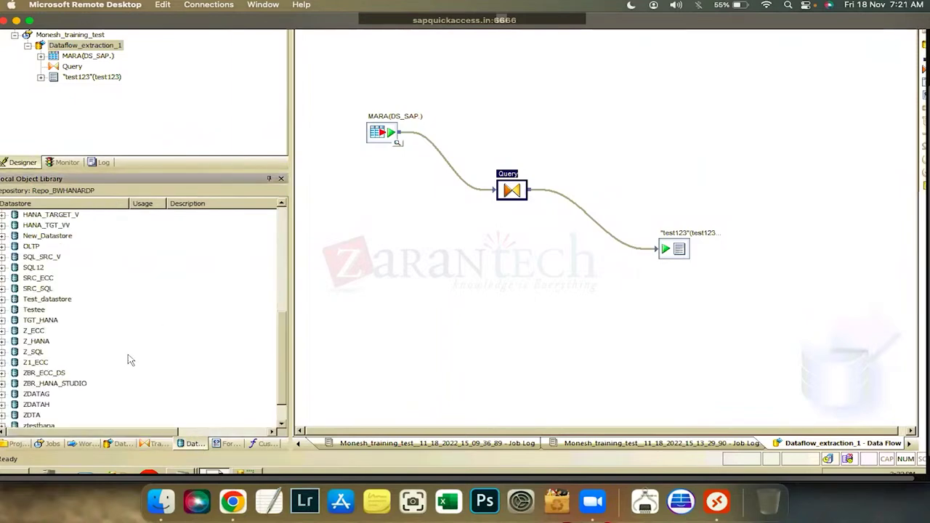
pyautogui.click(229, 445)
pyautogui.scroll(4, 288, 202)
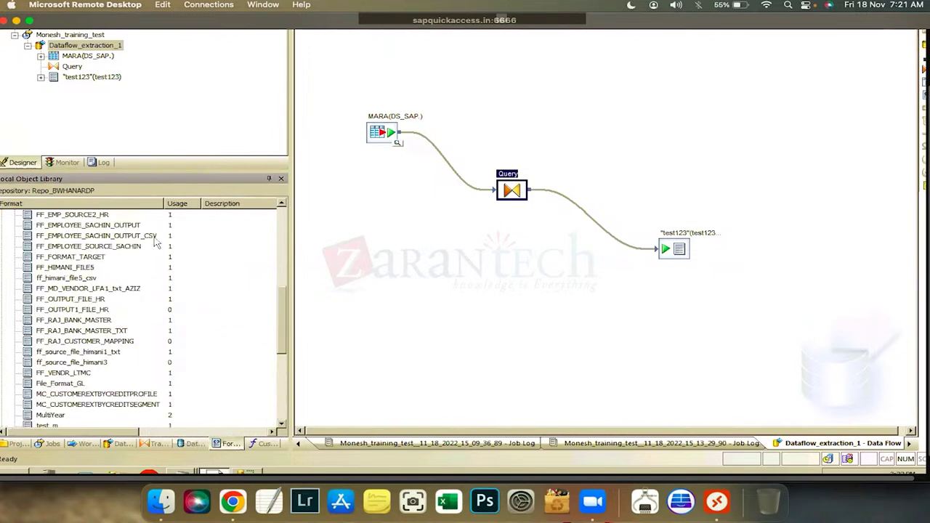
pyautogui.scroll(8, 31, 246)
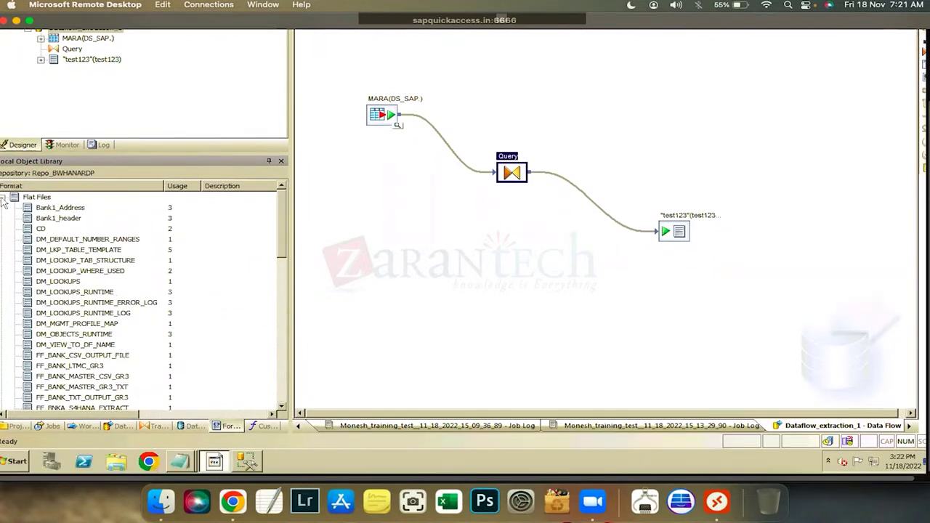
# Collapse Flat Files and point out the COBOL Copybooks, File Locations and Excel Workbooks categories
pyautogui.click(3, 198)
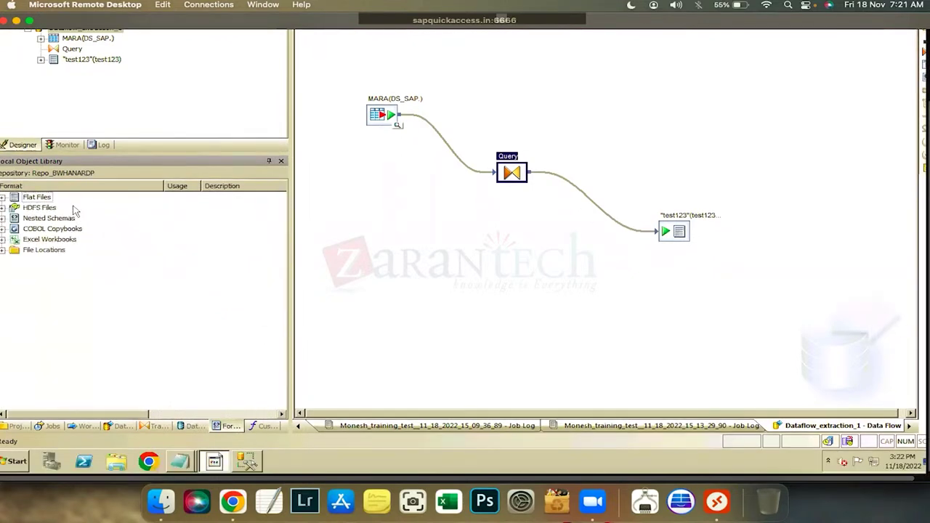
pyautogui.click(42, 229)
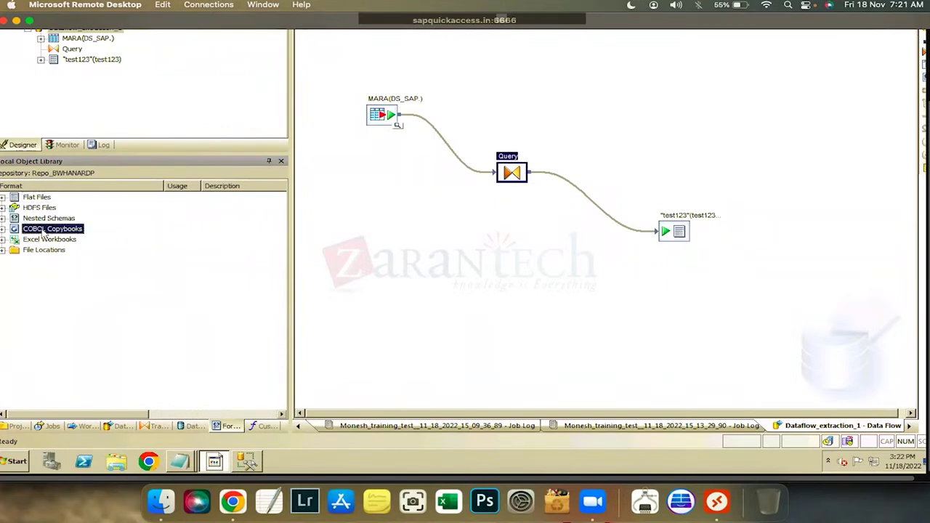
pyautogui.click(44, 242)
pyautogui.click(42, 202)
pyautogui.click(42, 240)
pyautogui.click(38, 198)
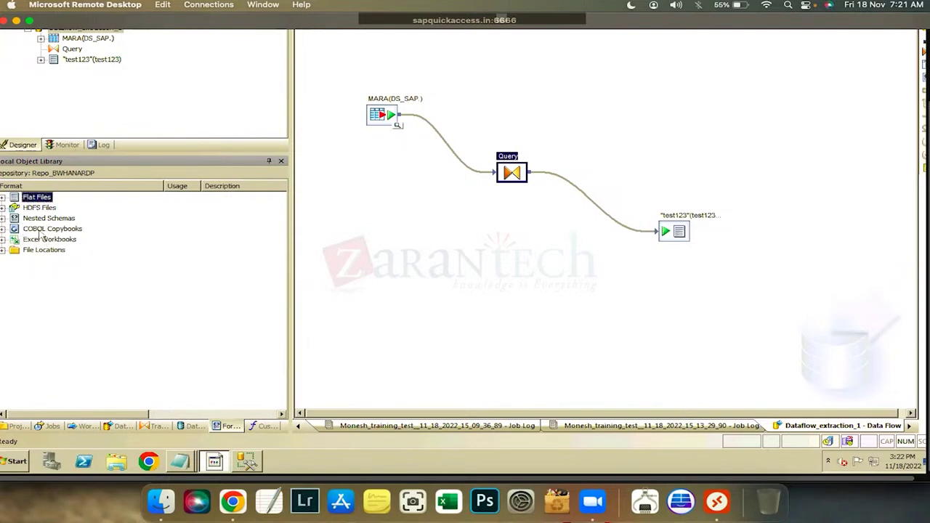
pyautogui.click(3, 250)
pyautogui.click(22, 251)
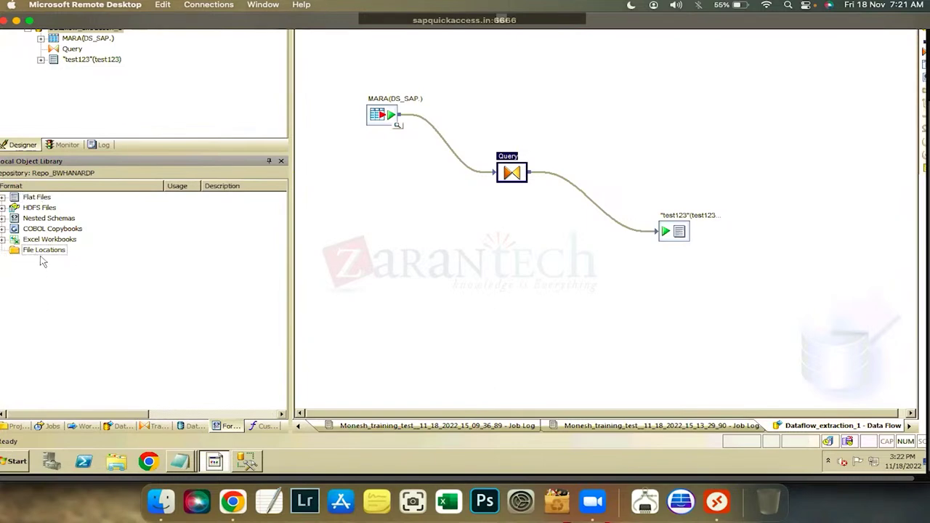
pyautogui.click(48, 198)
pyautogui.click(52, 240)
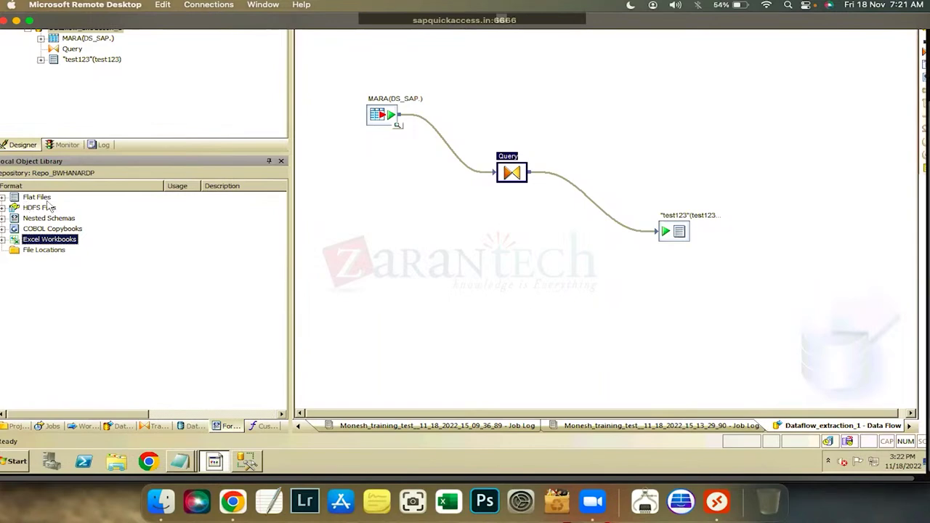
pyautogui.click(683, 243)
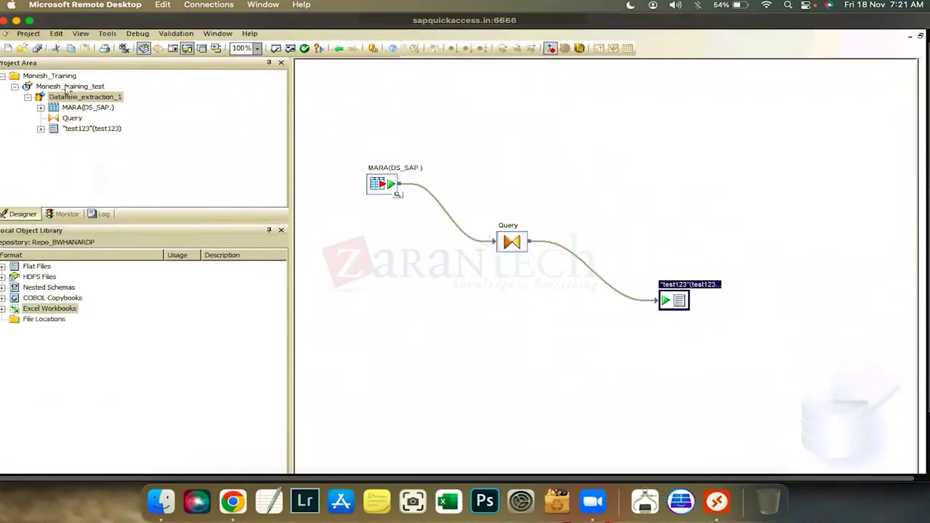
# Re-execute Monesh_training_test from the Project Area, saving the changed dataflow first
pyautogui.click(70, 82)
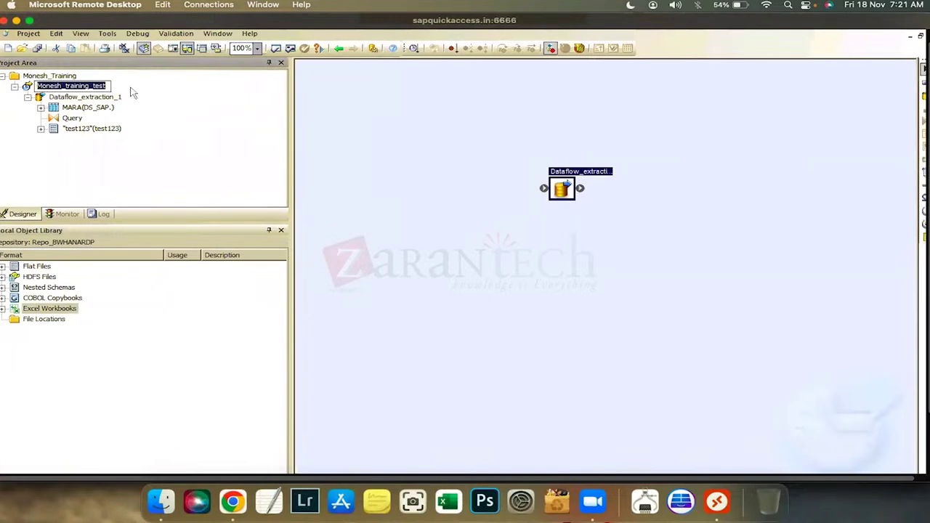
pyautogui.click(57, 87)
pyautogui.rightClick(57, 87)
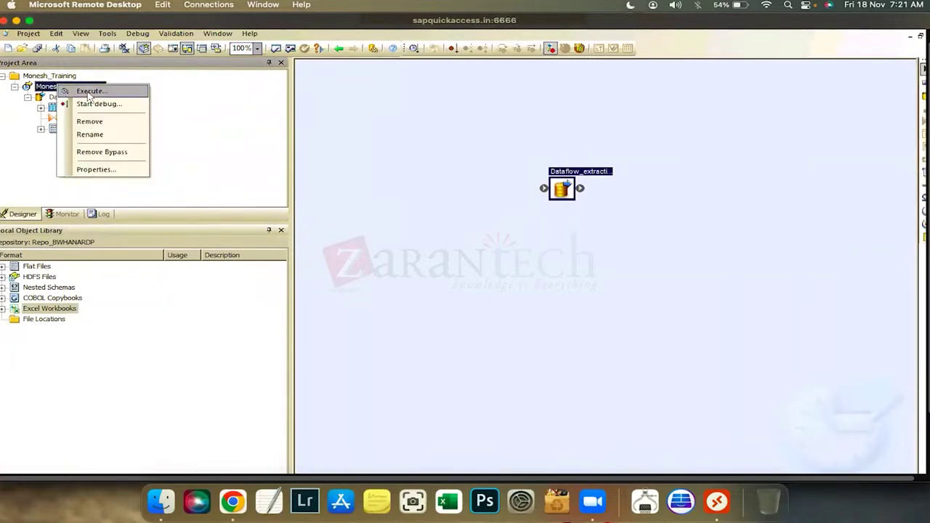
pyautogui.click(90, 92)
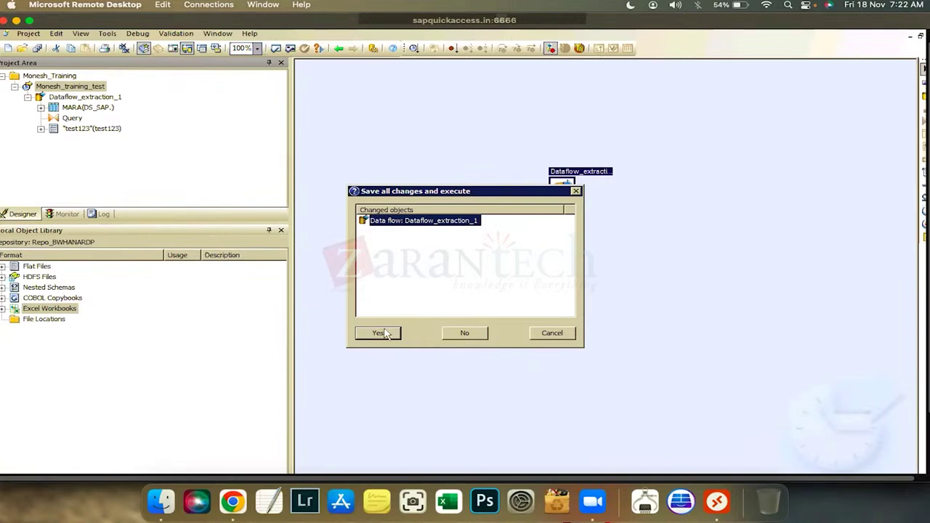
pyautogui.click(382, 333)
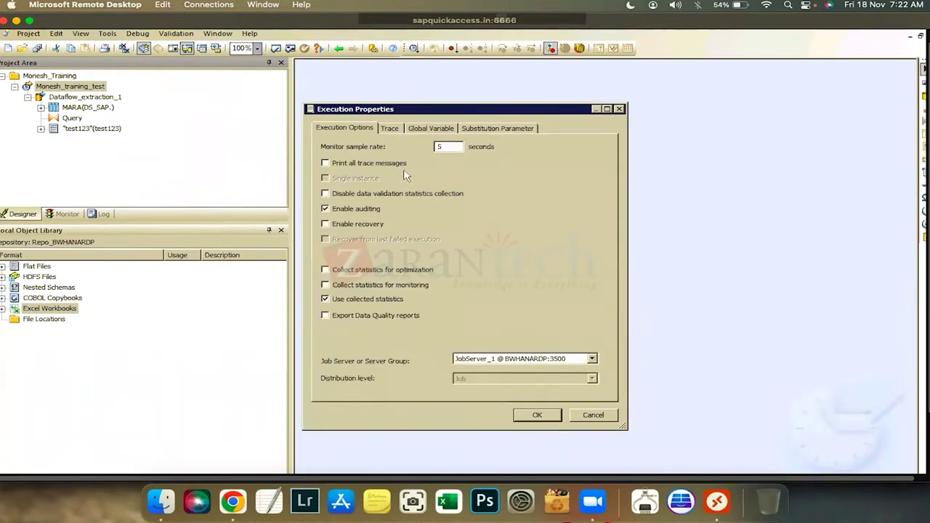
pyautogui.click(526, 415)
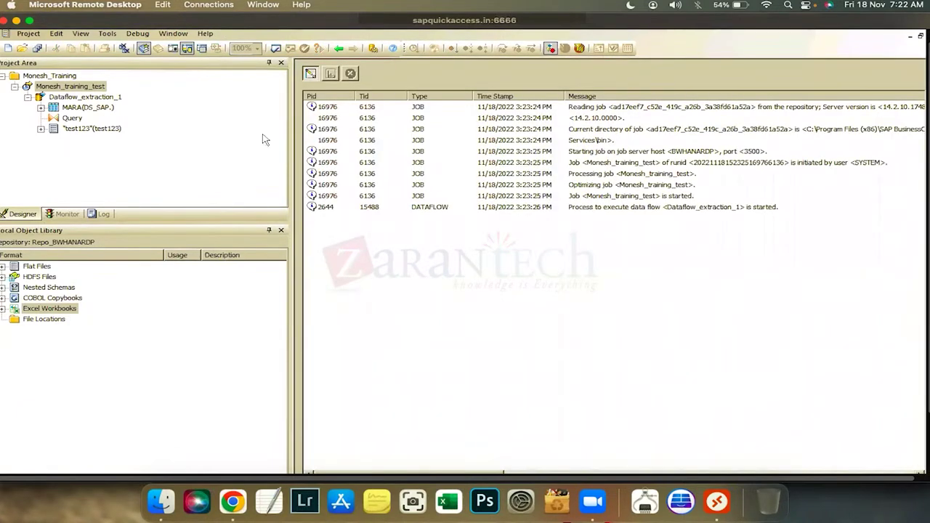
# Widen the trace log and review the Dataflow_extraction_1, in-memory cache and job completed-successfully messages
pyautogui.moveTo(290, 148); pyautogui.dragTo(160, 160)
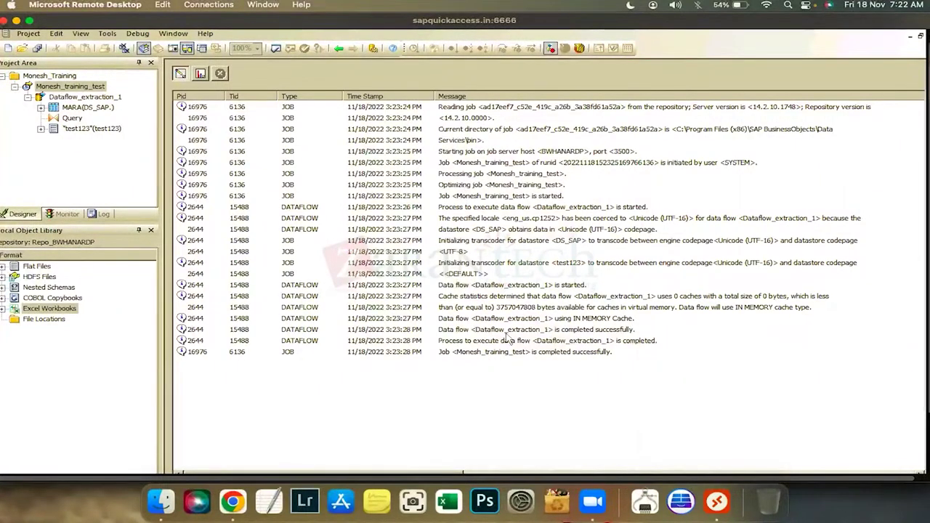
pyautogui.click(638, 334)
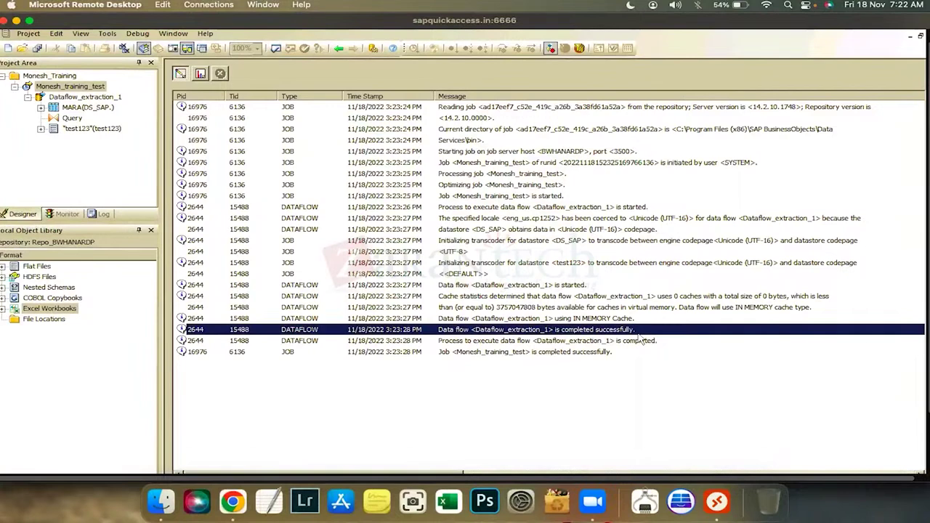
pyautogui.click(531, 353)
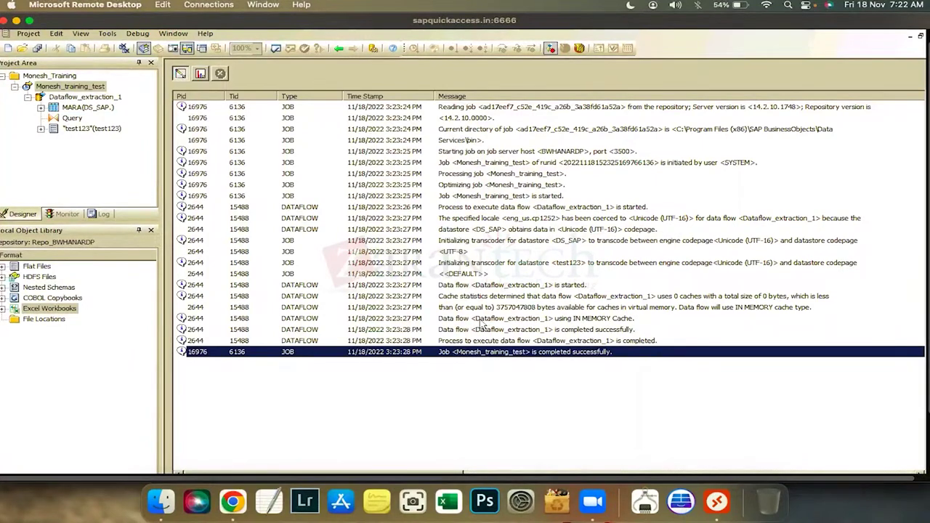
pyautogui.click(673, 321)
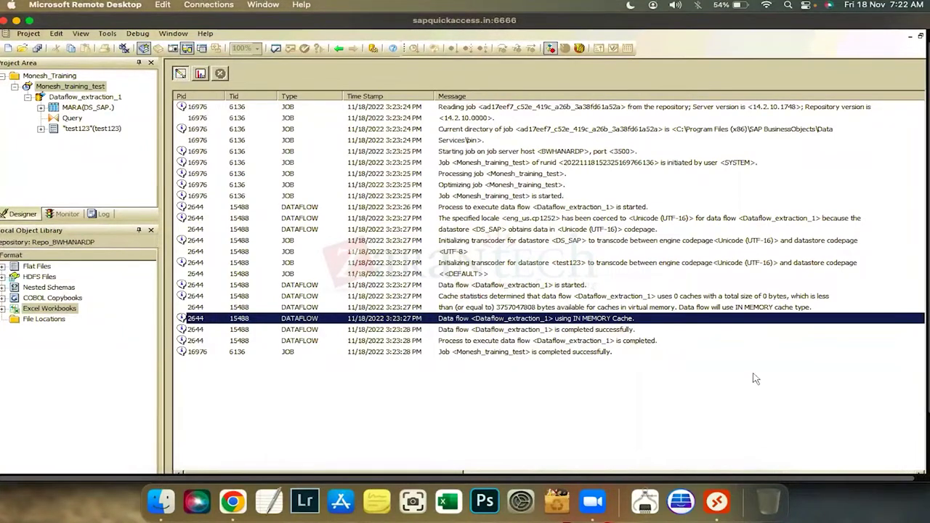
pyautogui.click(476, 354)
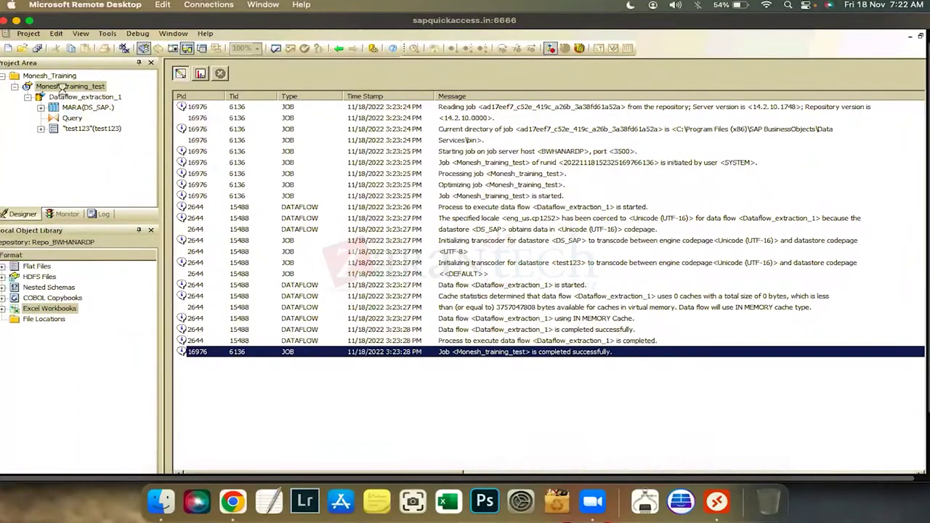
# Compare the earlier run's ODBC login errors with the latest run's trace log and row counts
pyautogui.click(65, 214)
pyautogui.click(64, 87)
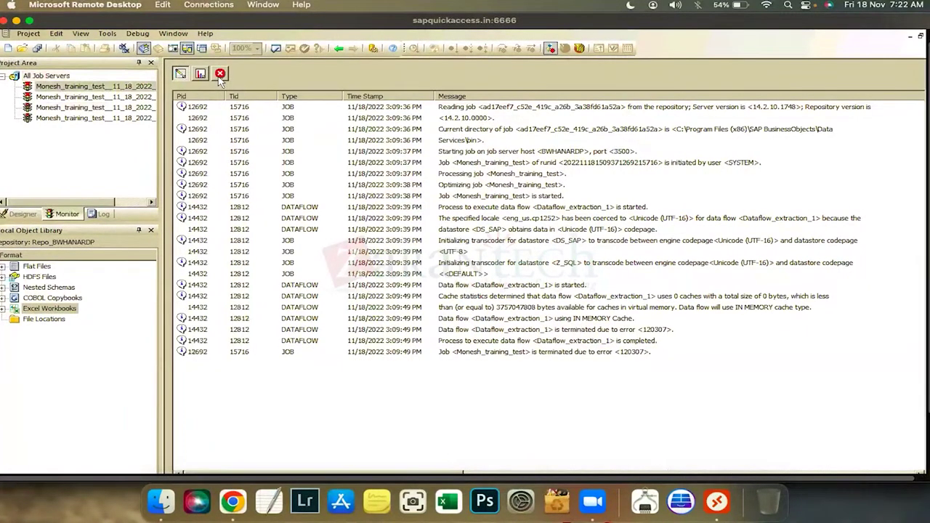
pyautogui.click(220, 75)
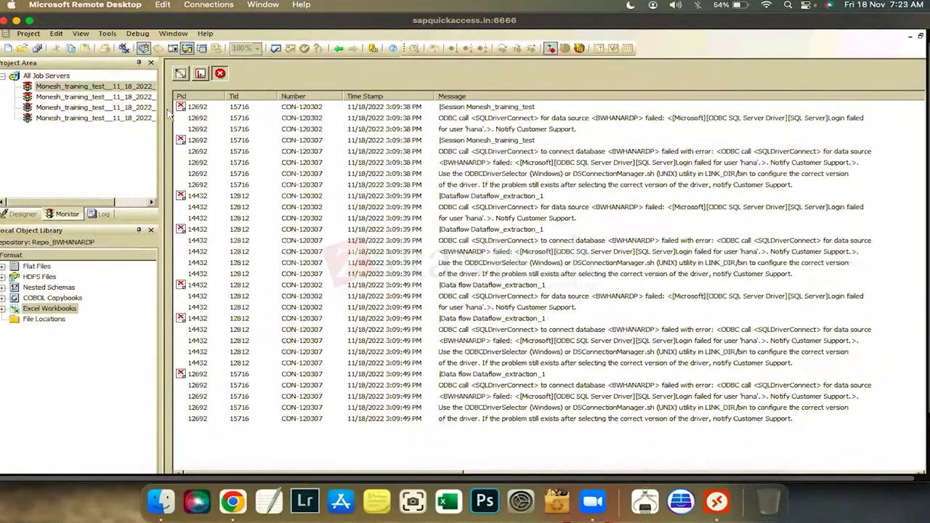
pyautogui.click(538, 353)
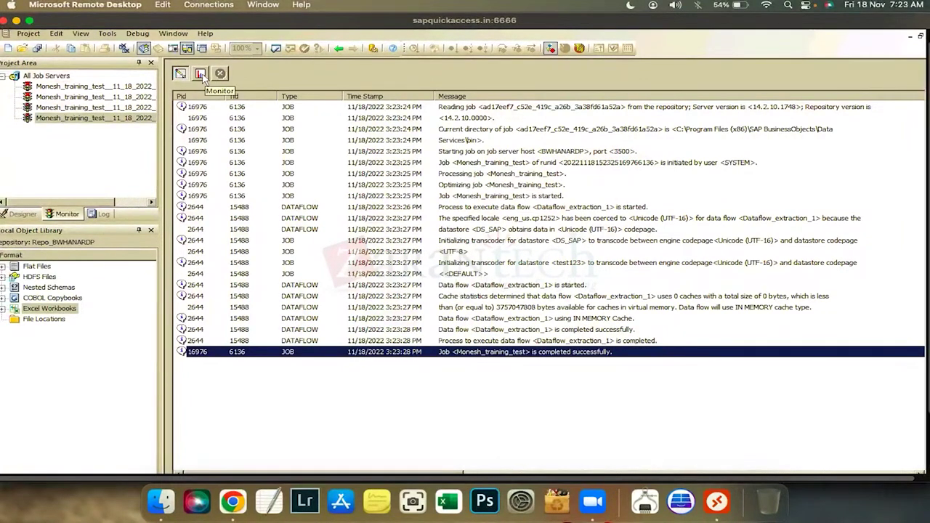
pyautogui.click(202, 74)
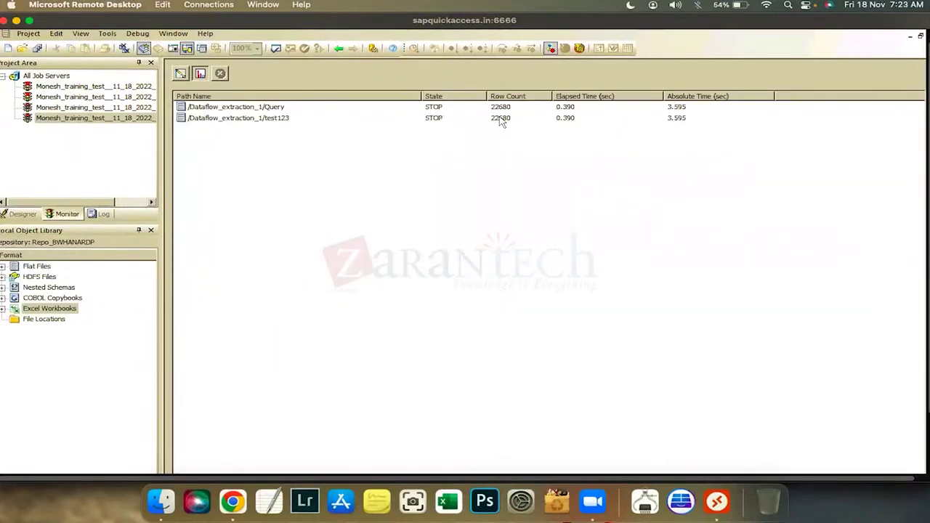
# Confirm Query and test123 both reached 22680 rows, then return to the Monesh_Training project tree
pyautogui.click(273, 119)
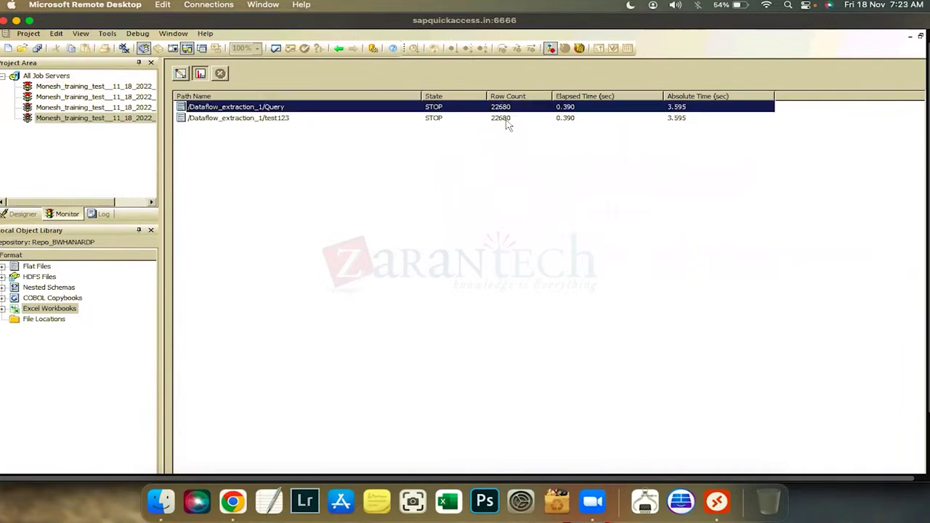
pyautogui.click(506, 120)
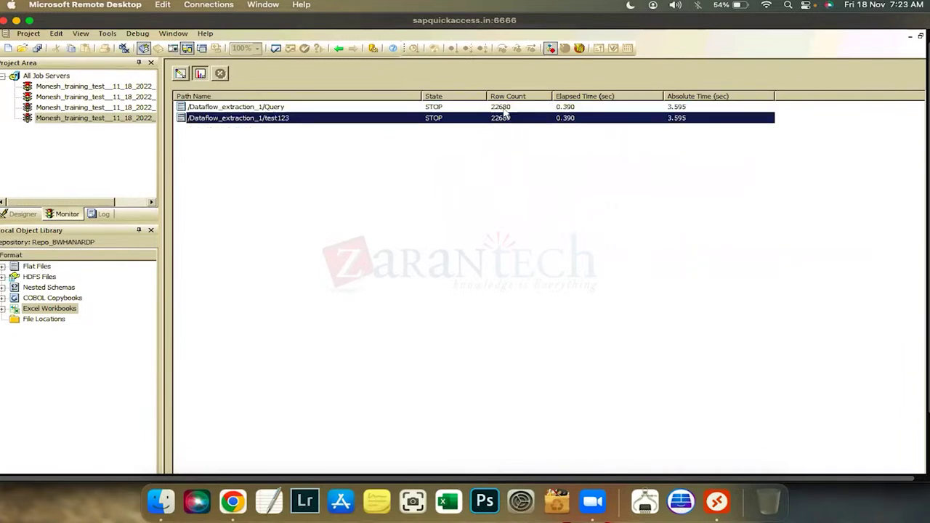
pyautogui.click(506, 109)
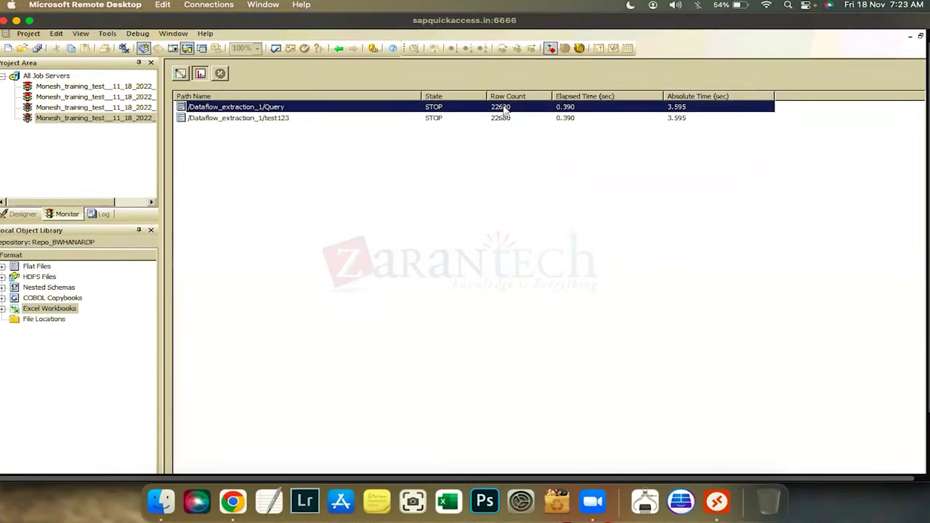
pyautogui.click(9, 216)
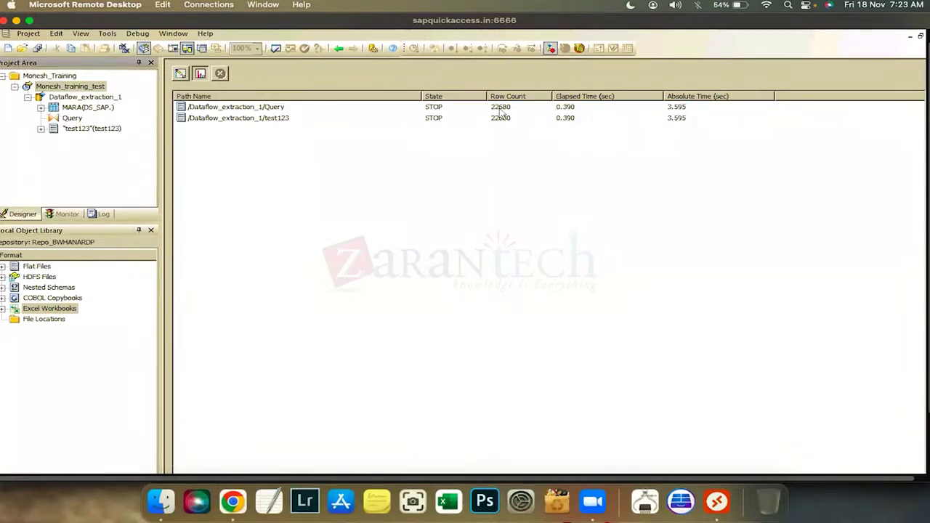
# Open the Dataflow_extraction_1 diagram in the training test job and preview the MARA source data
pyautogui.doubleClick(86, 85)
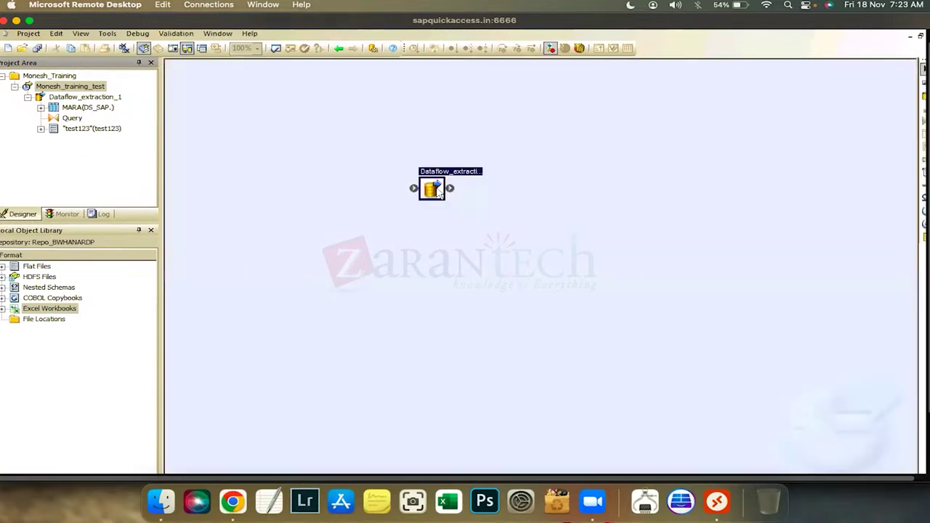
pyautogui.doubleClick(436, 190)
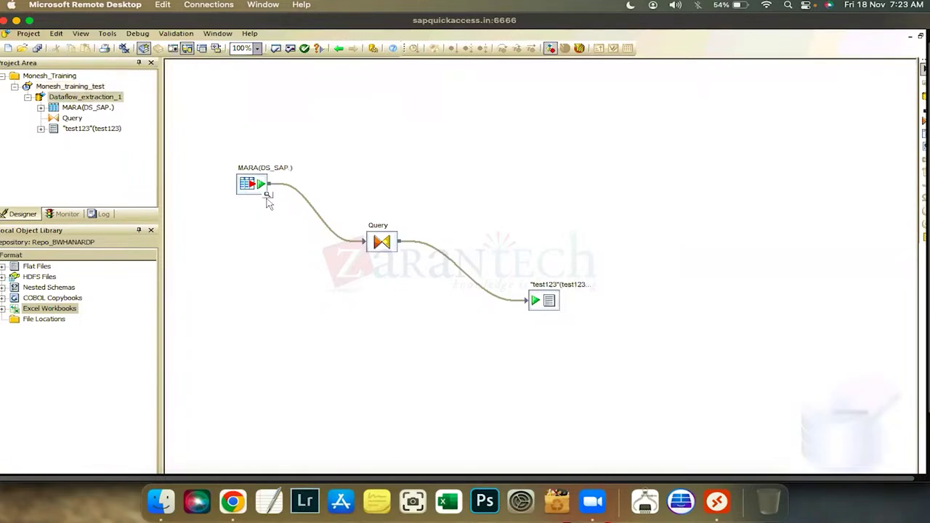
pyautogui.click(268, 198)
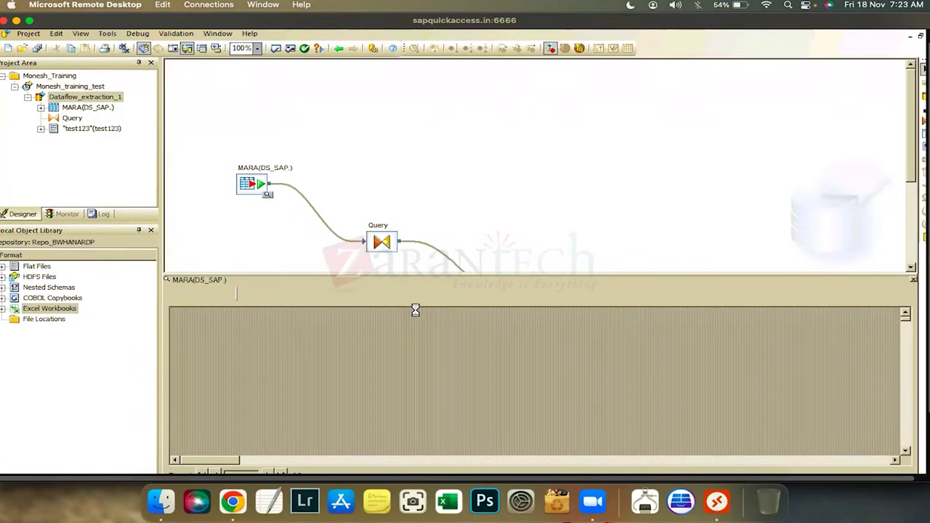
# Enlarge the MARA data panel, show its column profile, and count 22680 records
pyautogui.moveTo(416, 275); pyautogui.dragTo(410, 199)
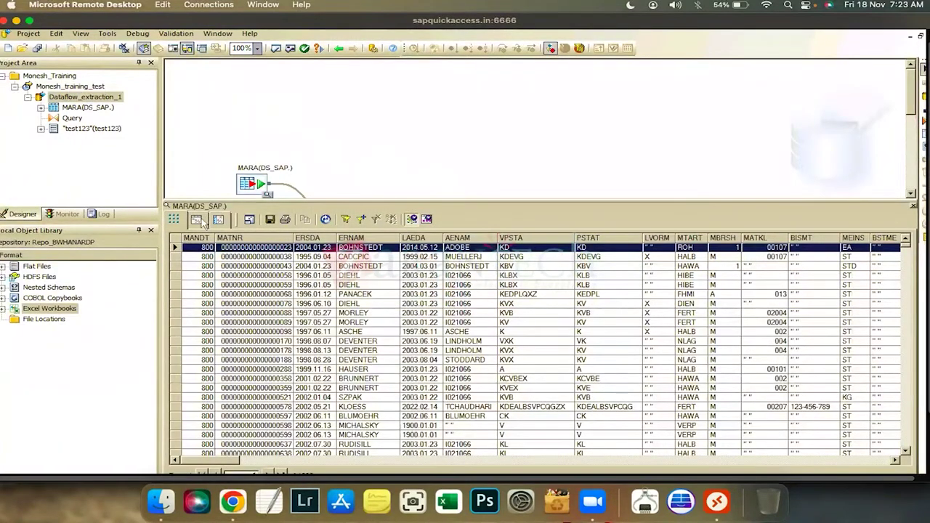
pyautogui.click(217, 220)
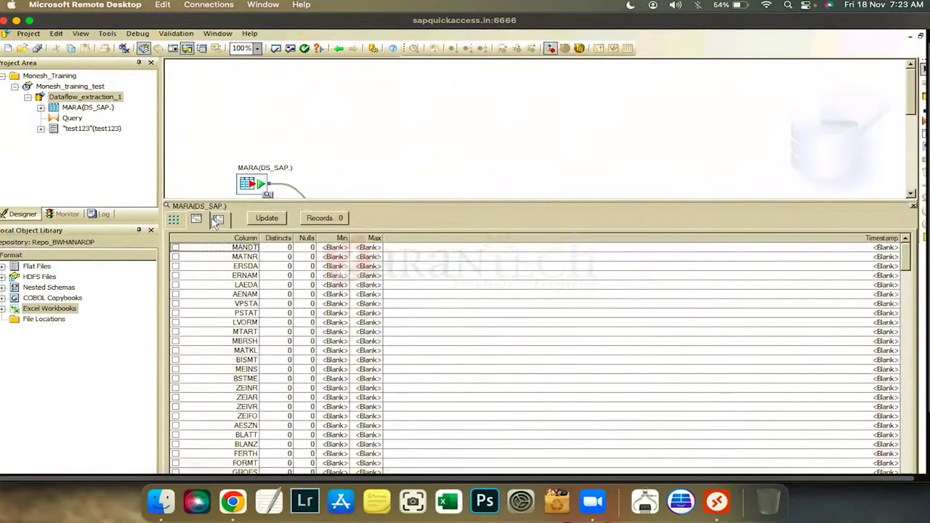
pyautogui.click(218, 221)
pyautogui.click(203, 223)
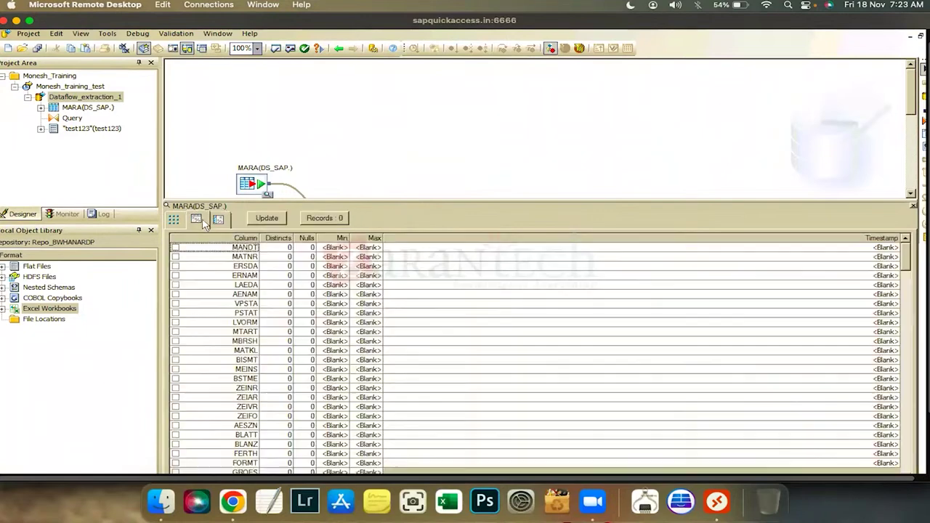
pyautogui.click(320, 220)
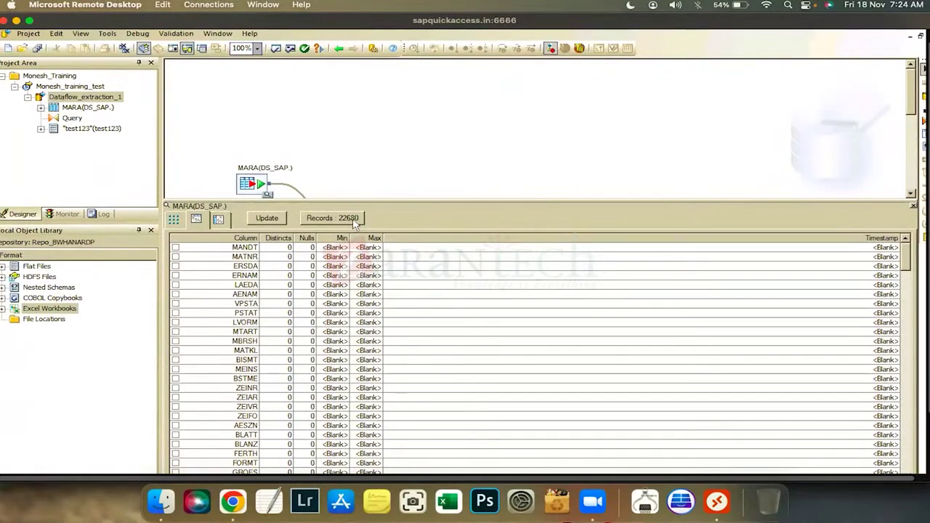
pyautogui.click(69, 214)
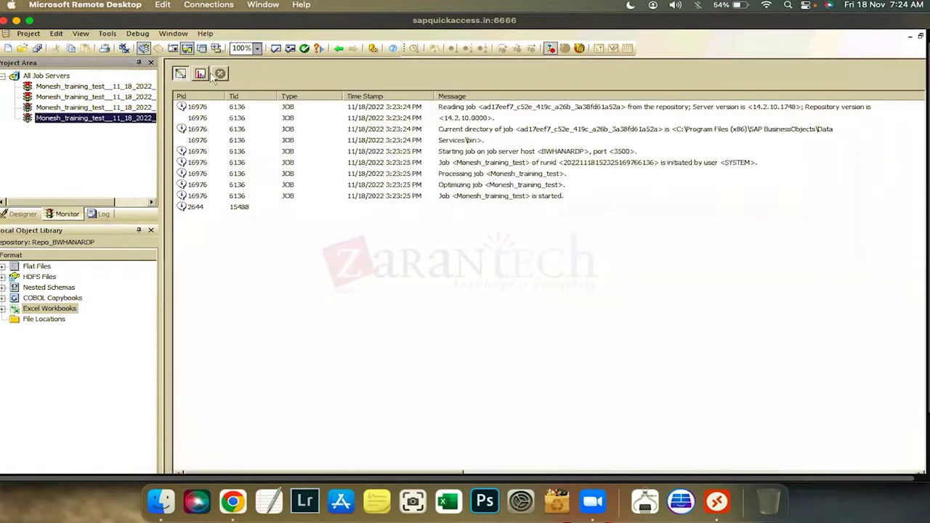
# Show the run's row counts of 22680 for Query and test123, then minimize the Designer
pyautogui.click(206, 75)
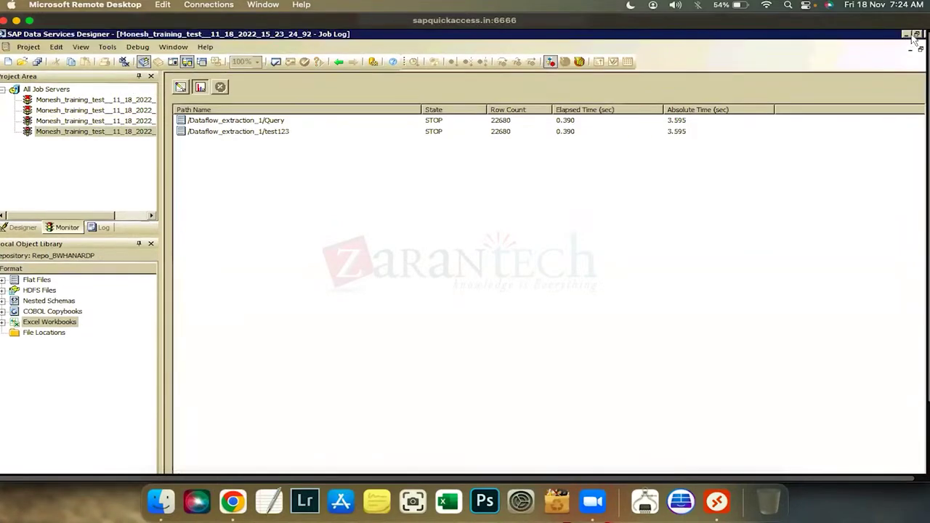
pyautogui.click(908, 34)
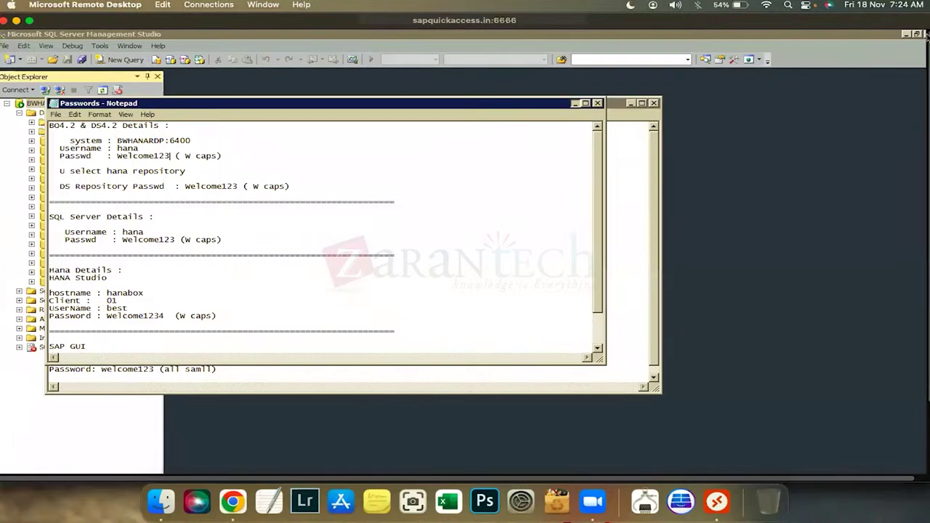
# Open the test123 file from the desktop in Notepad, maximized
pyautogui.press('super+d')
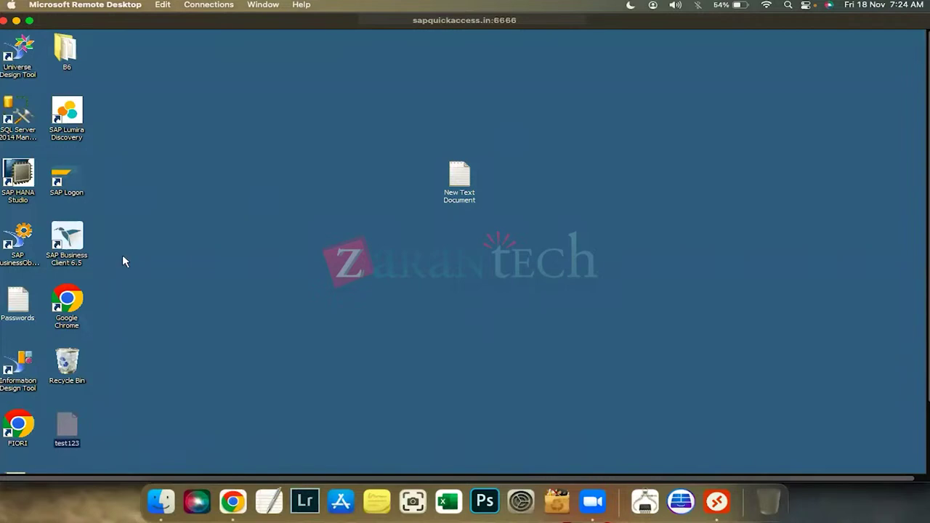
pyautogui.rightClick(64, 425)
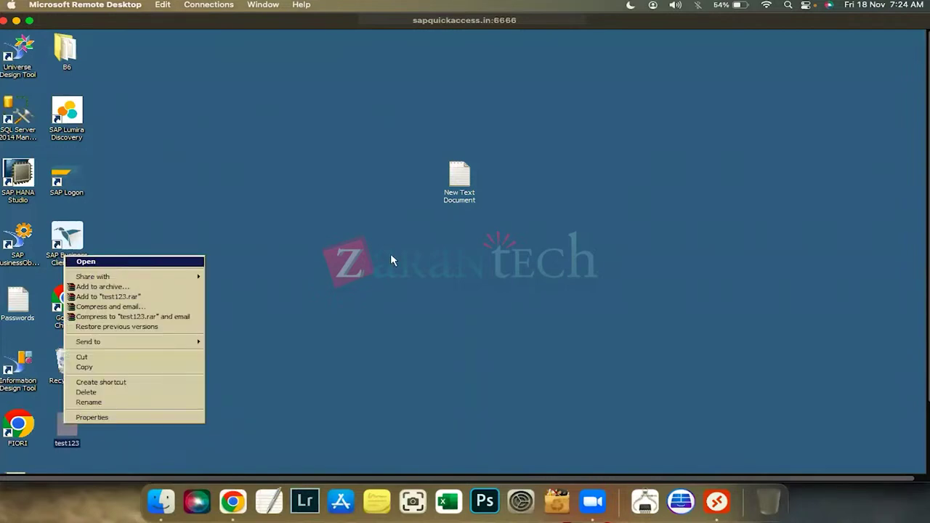
pyautogui.press('d')
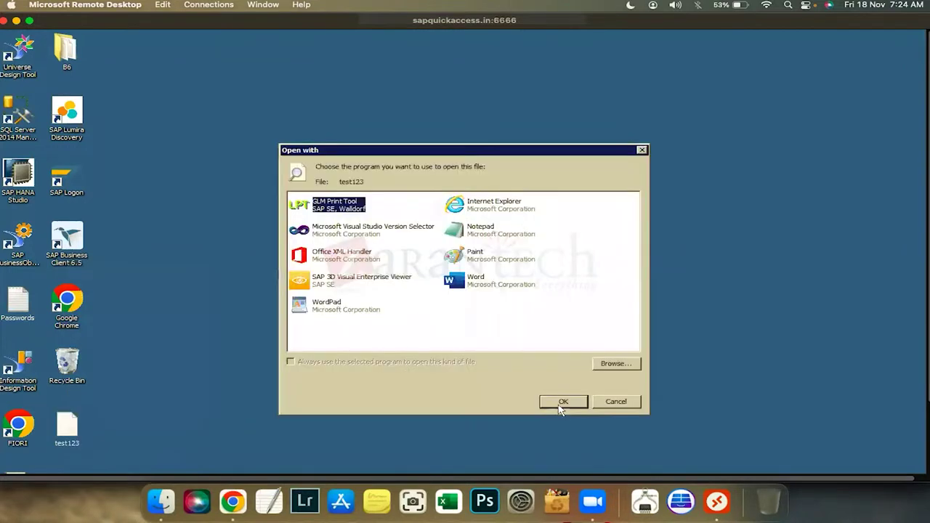
pyautogui.click(494, 231)
pyautogui.press('Return')
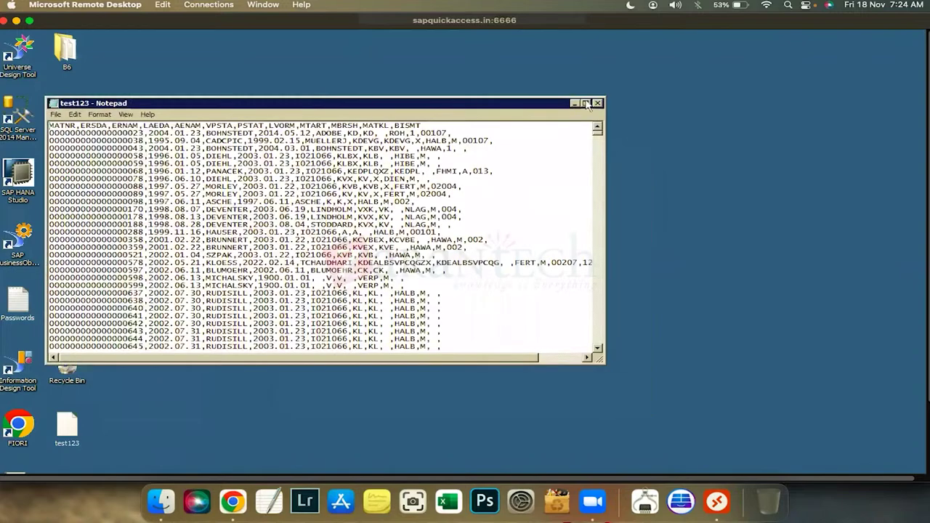
pyautogui.doubleClick(390, 102)
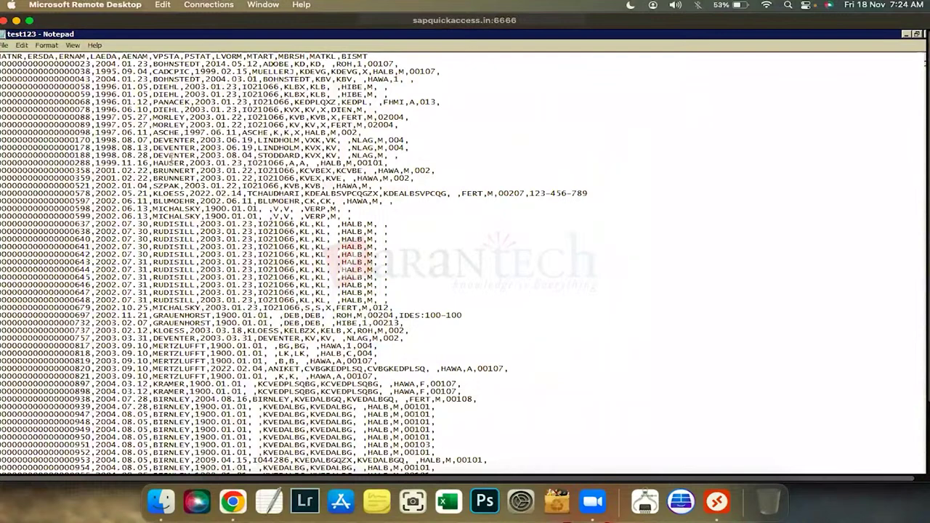
# Highlight the first material number and the header line of field names, then minimize Notepad
pyautogui.moveTo(91, 64); pyautogui.dragTo(76, 64)
pyautogui.moveTo(1, 64); pyautogui.dragTo(0, 64)
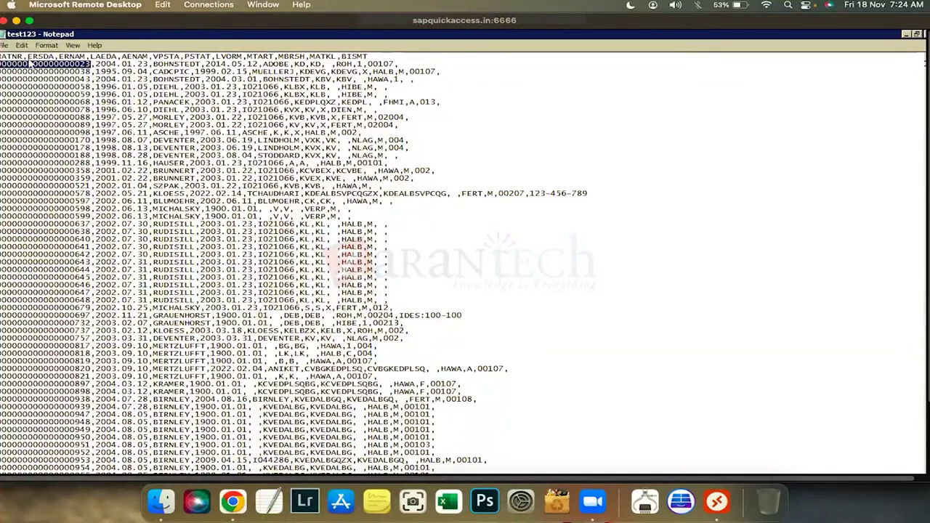
pyautogui.moveTo(2, 56); pyautogui.dragTo(370, 56)
pyautogui.click(454, 501)
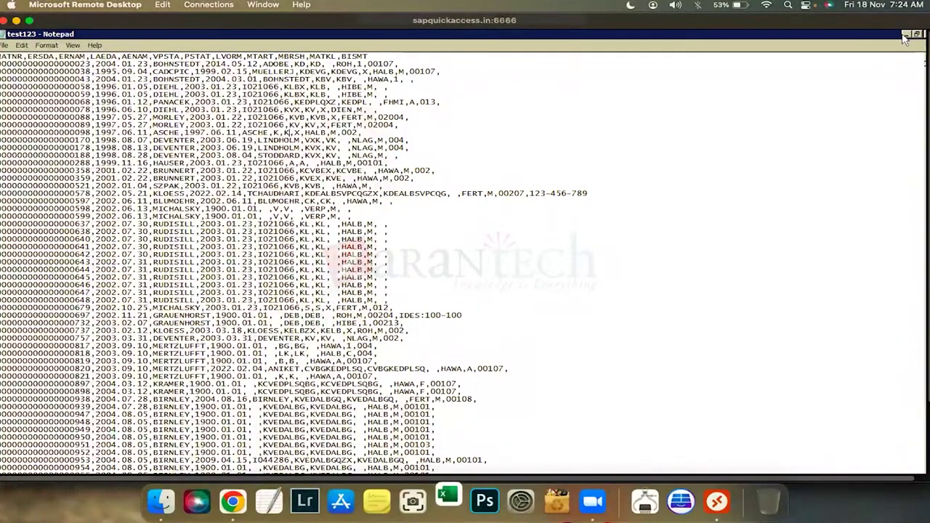
pyautogui.click(905, 36)
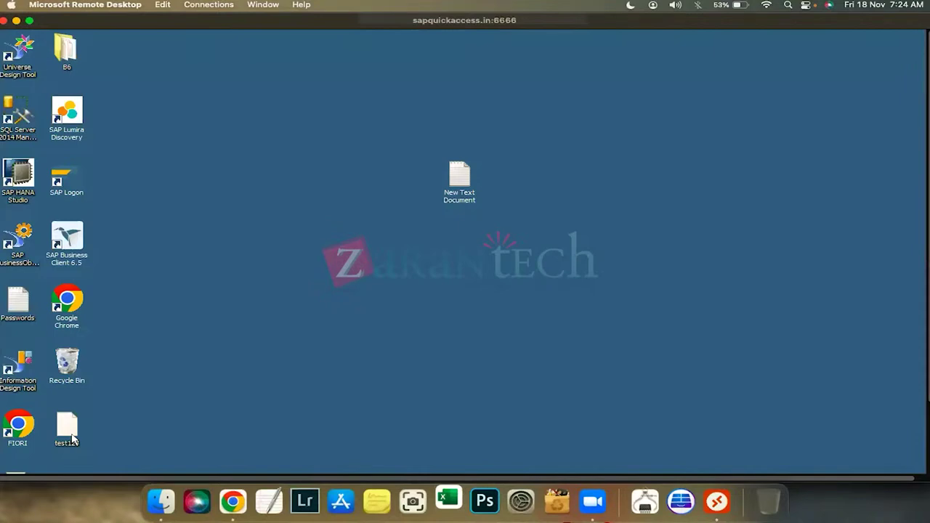
# Reopen test123 in Notepad and maximize it to show the MATNR, ERSDA, ERNAM header and rows
pyautogui.doubleClick(72, 439)
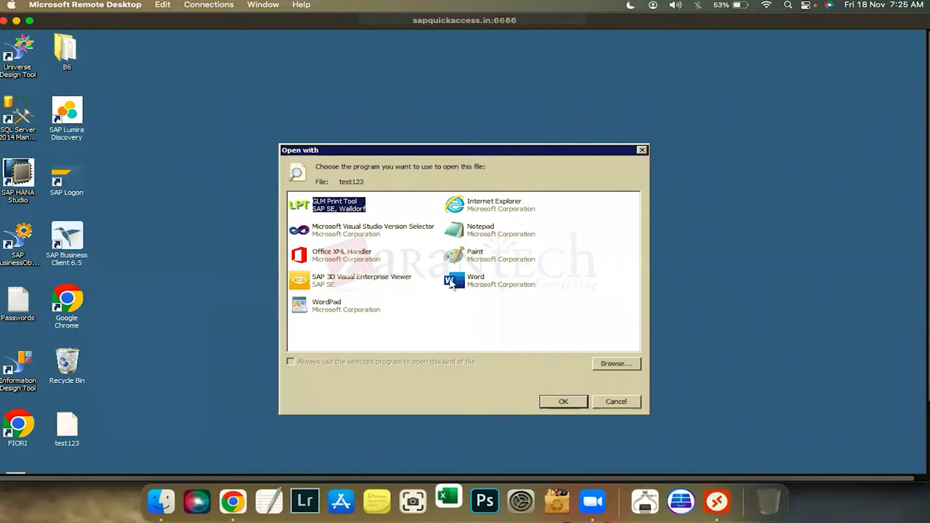
pyautogui.press('Down')
pyautogui.press('Down')
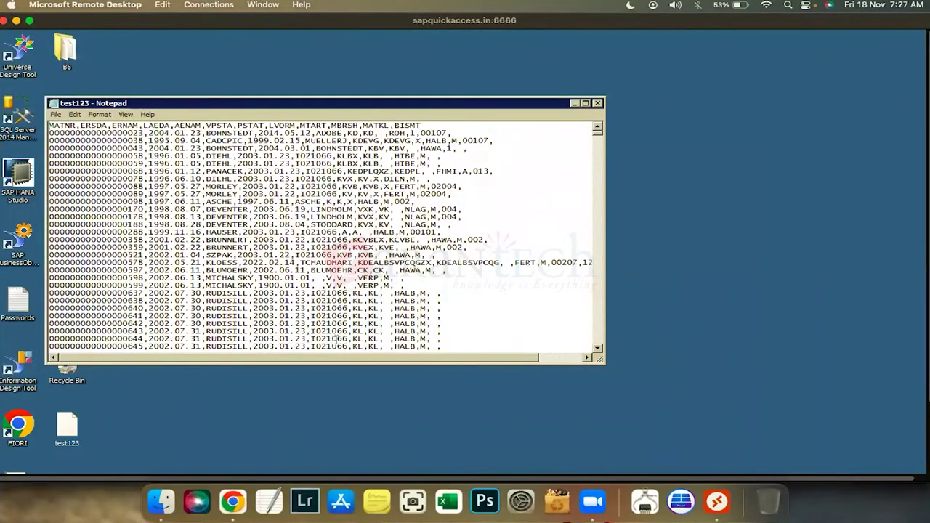
pyautogui.hotkey('alt', 'space')
pyautogui.press('x')
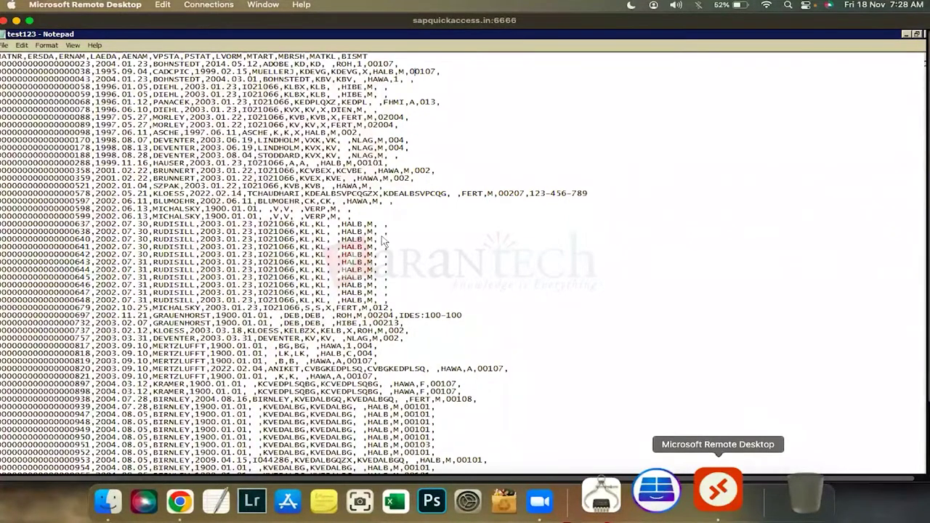
# Scroll through the test123 rows, then switch back to the Data Services job log
pyautogui.scroll(-3, 383, 242)
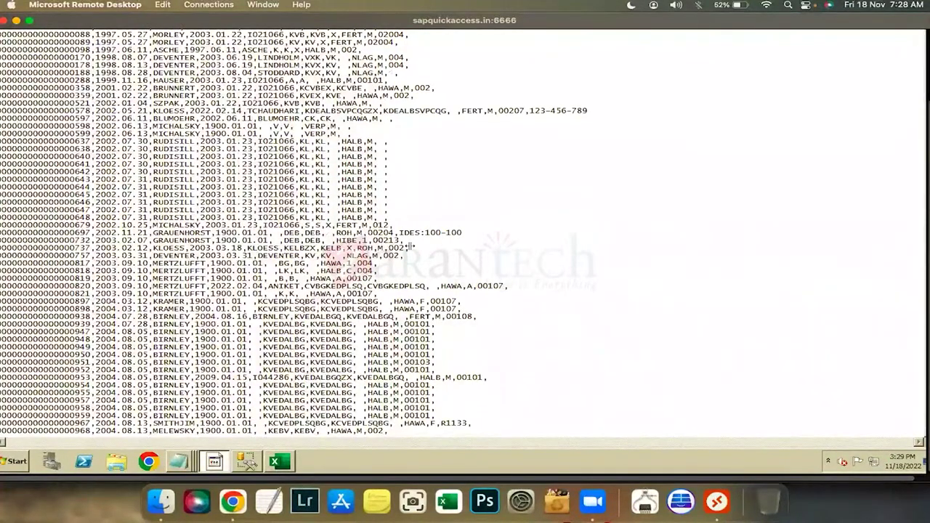
pyautogui.hotkey('alt', 'Tab')
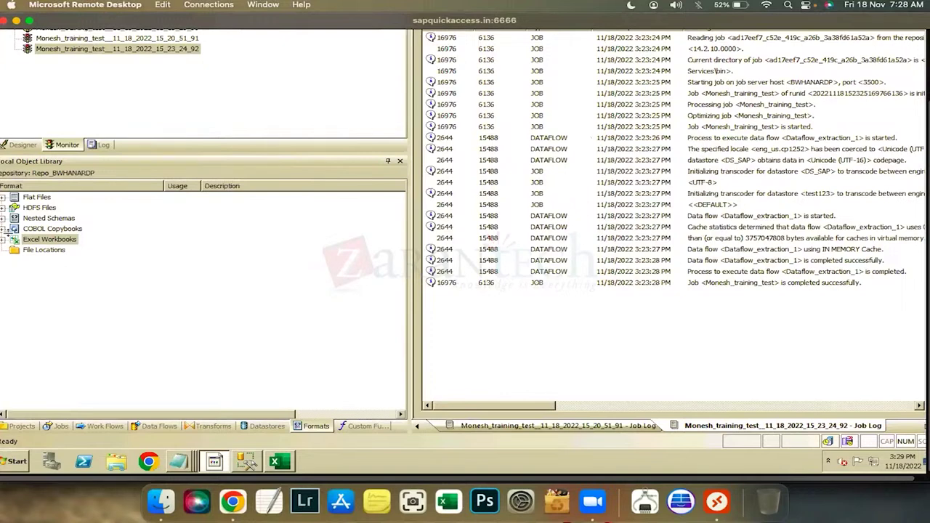
# Scroll up the job log to the Dataflow_extraction_1 and job completed-successfully entries
pyautogui.scroll(3, 6, 231)
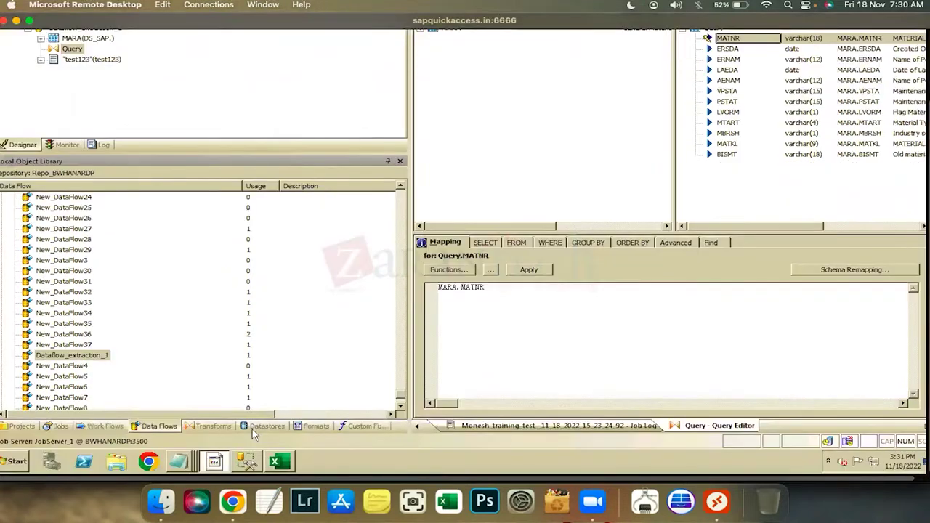
# List the datastores in the Local Object Library, then return to the Module 1 slides in Chrome
pyautogui.click(251, 430)
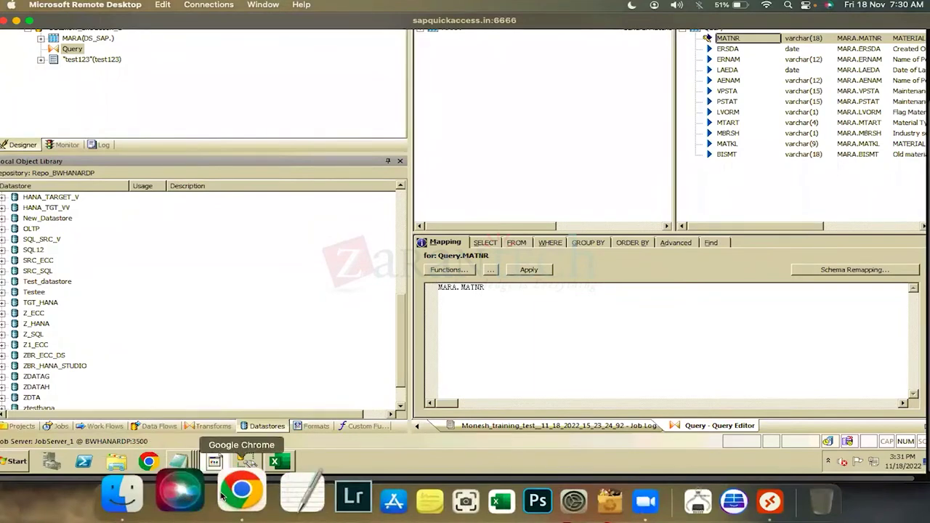
pyautogui.click(224, 495)
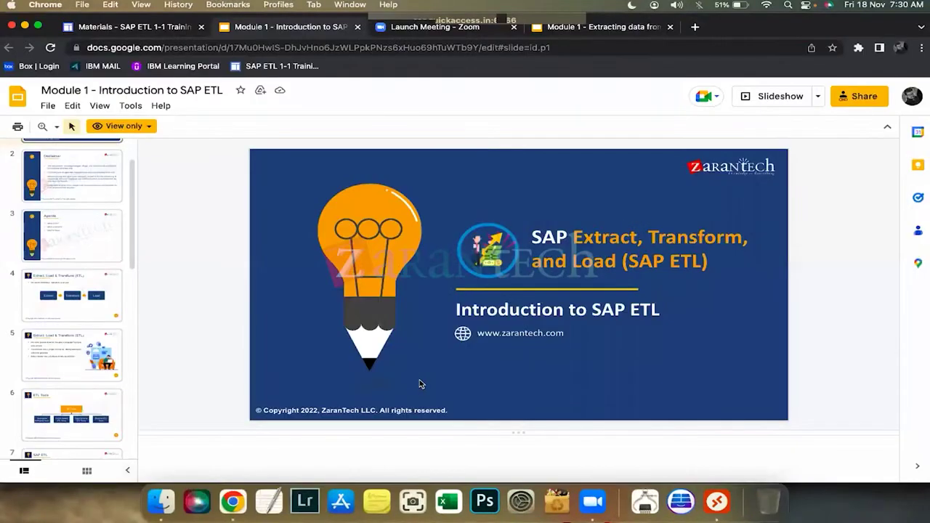